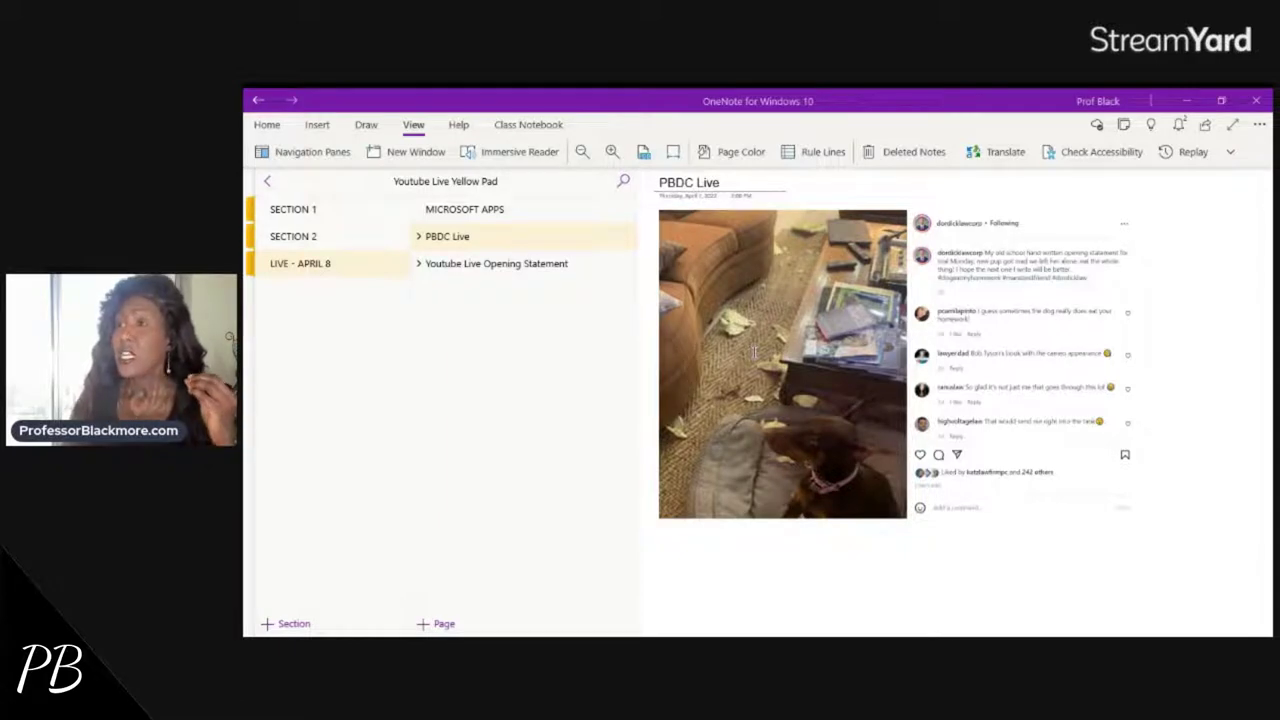
Open the YouTube Yellow pad subpage under the Youtube Live Opening Statement page.
left_click(474, 266)
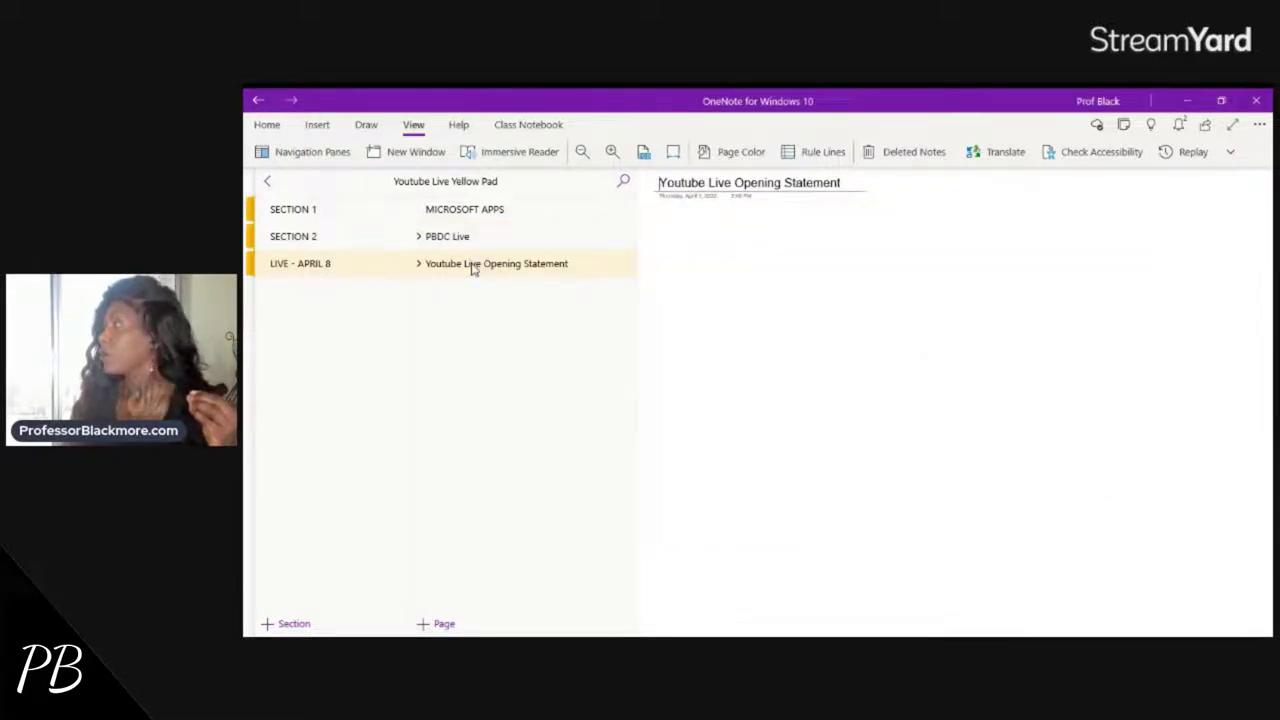
left_click(418, 270)
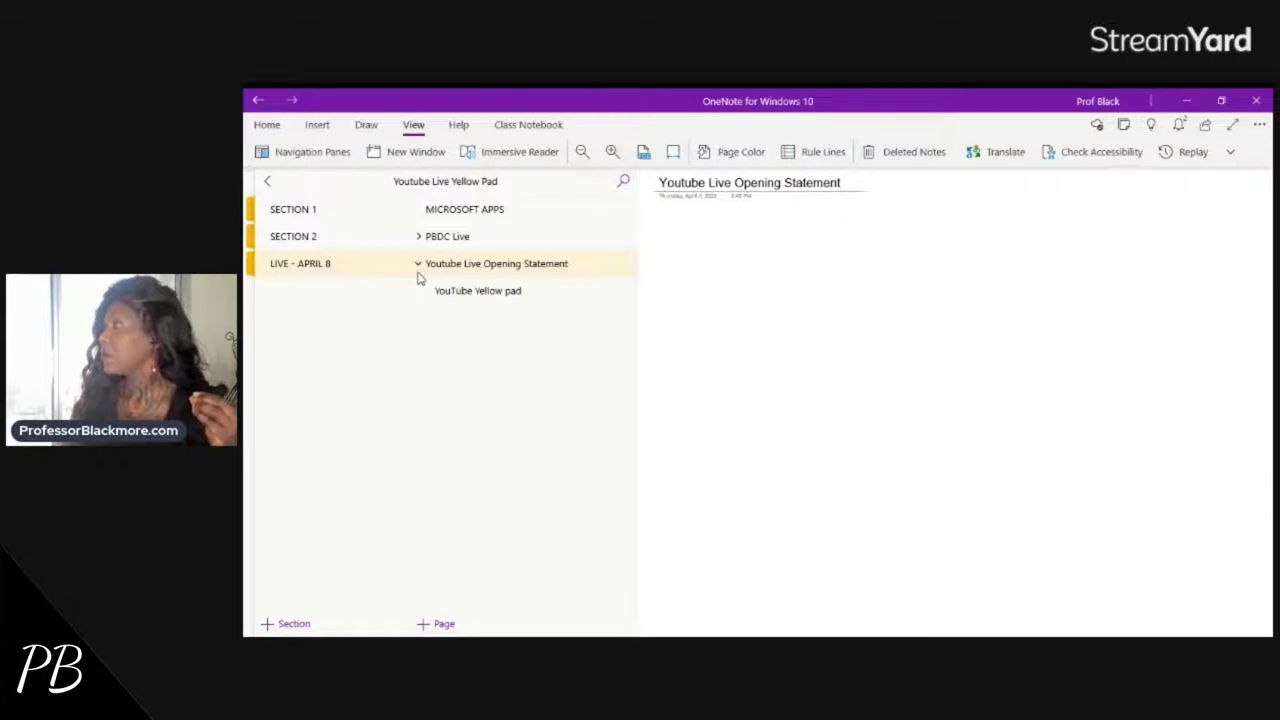
left_click(464, 296)
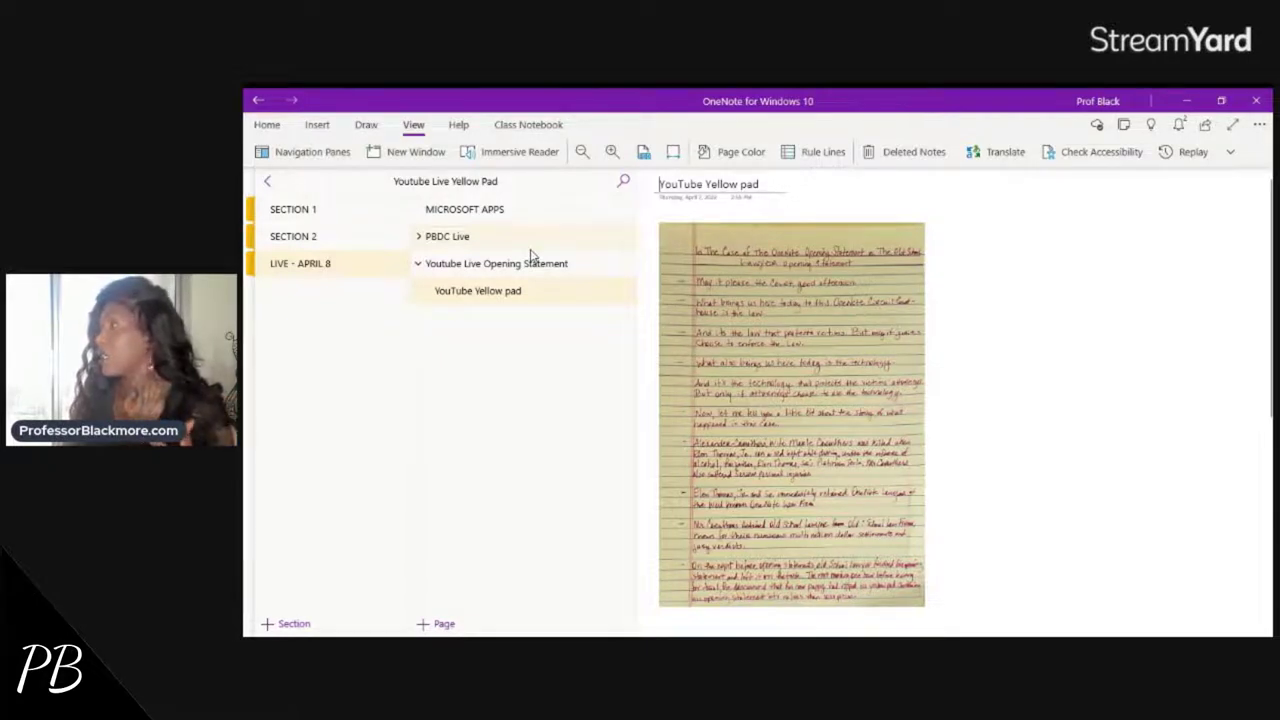
Expand the PBDC Live page, view its old-school video subpage, and enlarge the embedded video on the new-school opening statement subpage.
left_click(431, 244)
left_click(420, 238)
left_click(490, 292)
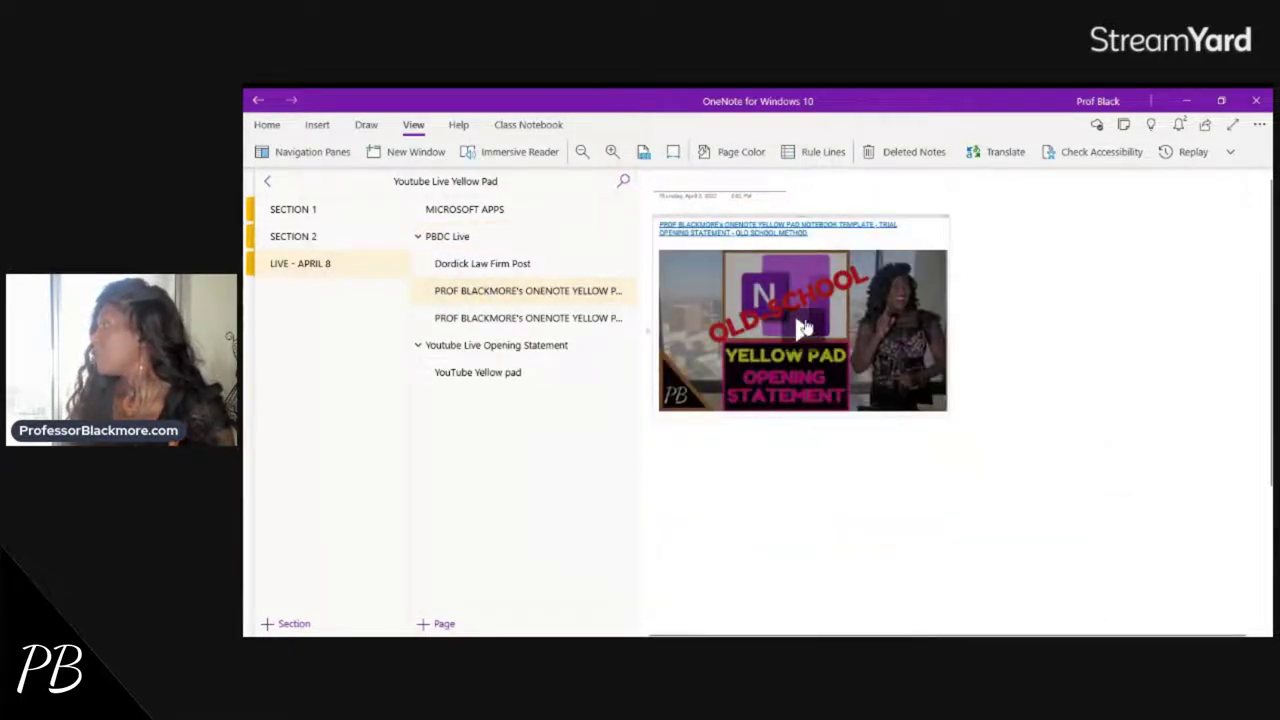
left_click(576, 320)
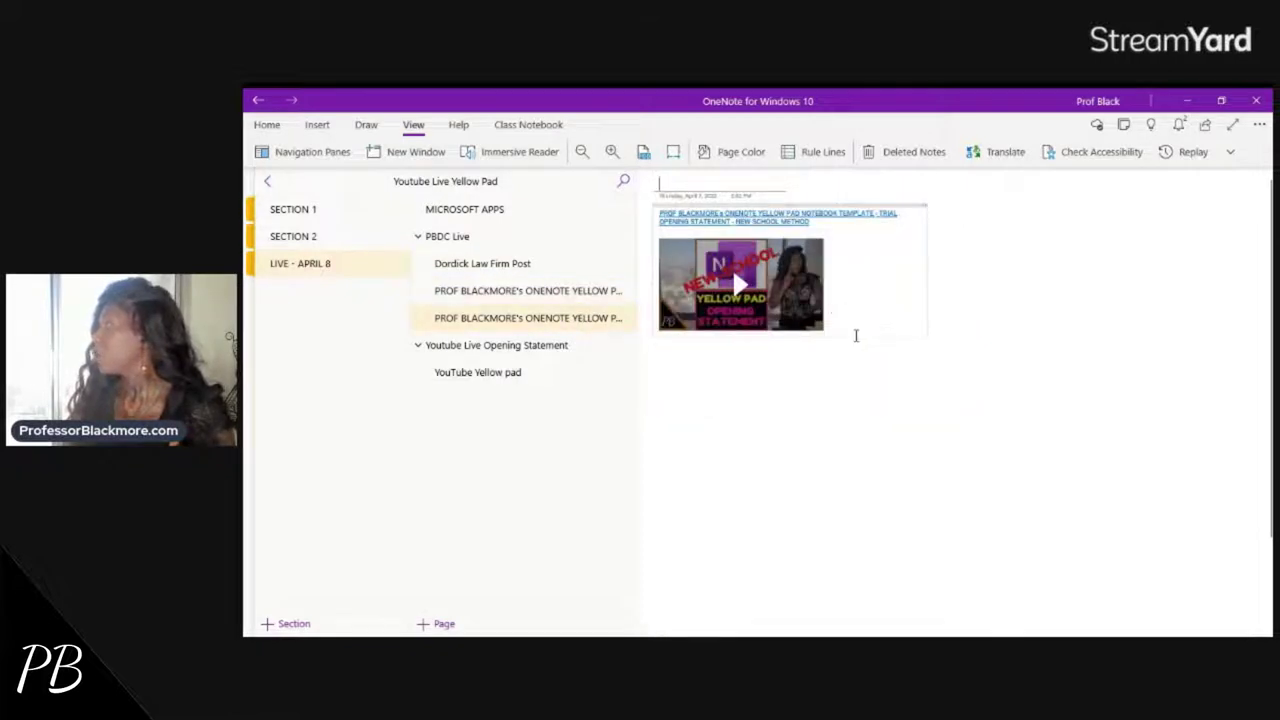
left_click_drag(823, 332, 917, 486)
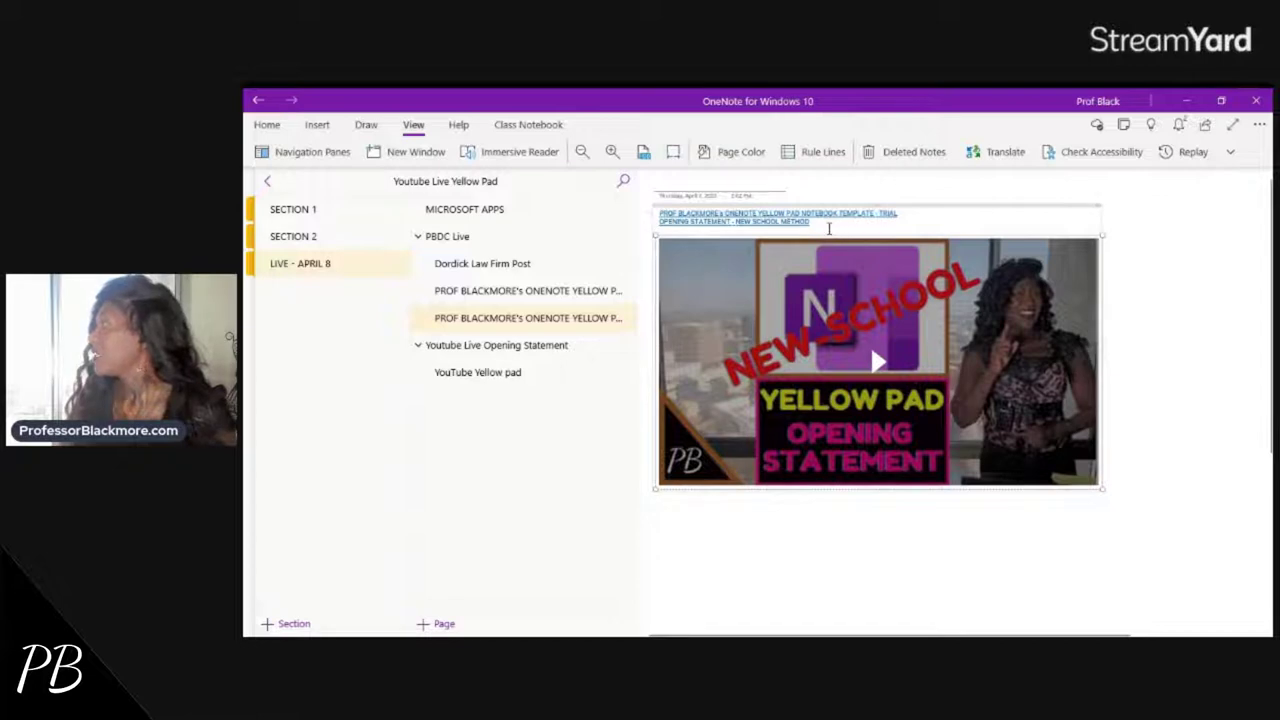
Copy the linked title of the new-school video and paste it onto a new page under PBDC Live.
triple_click(819, 226)
right_click(740, 217)
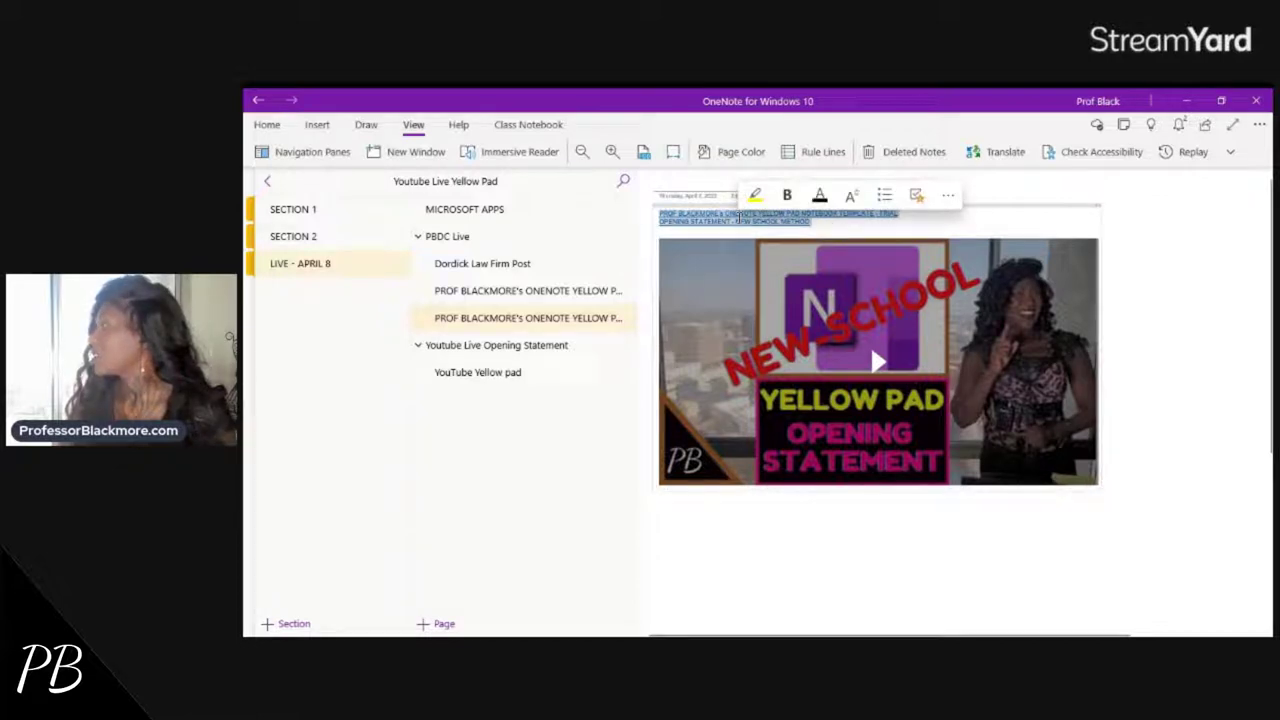
left_click(785, 259)
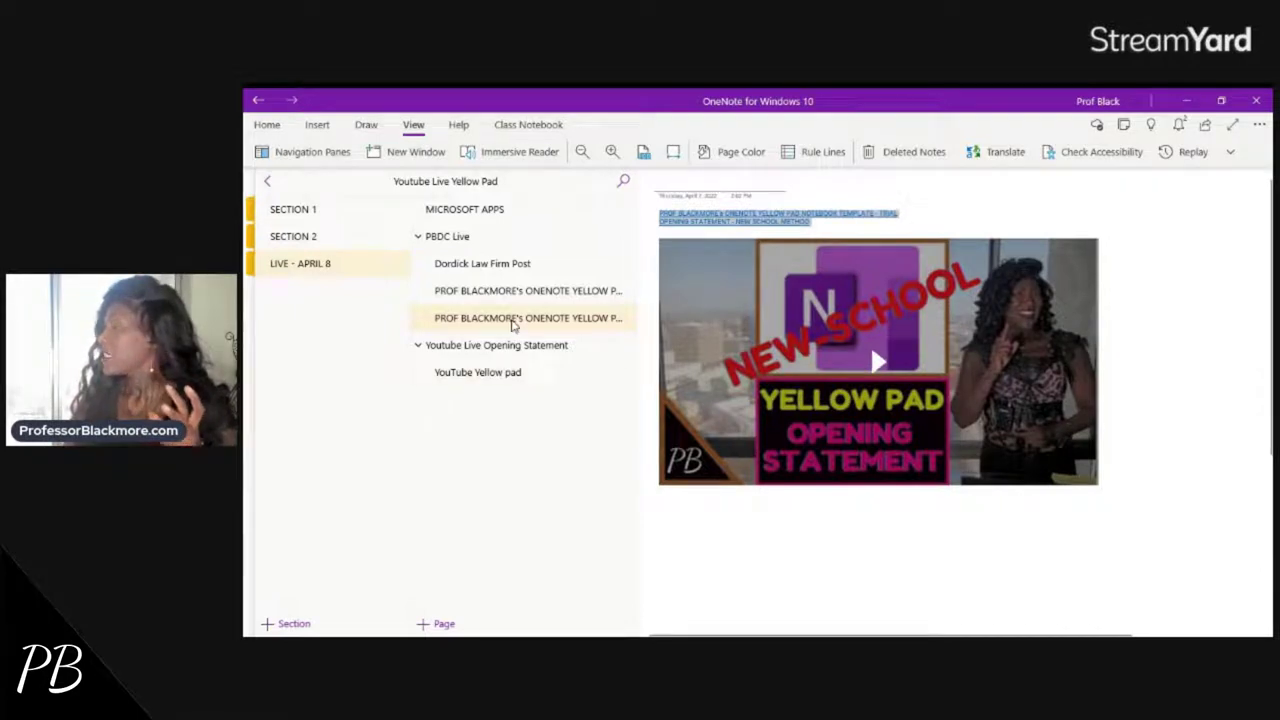
left_click(446, 624)
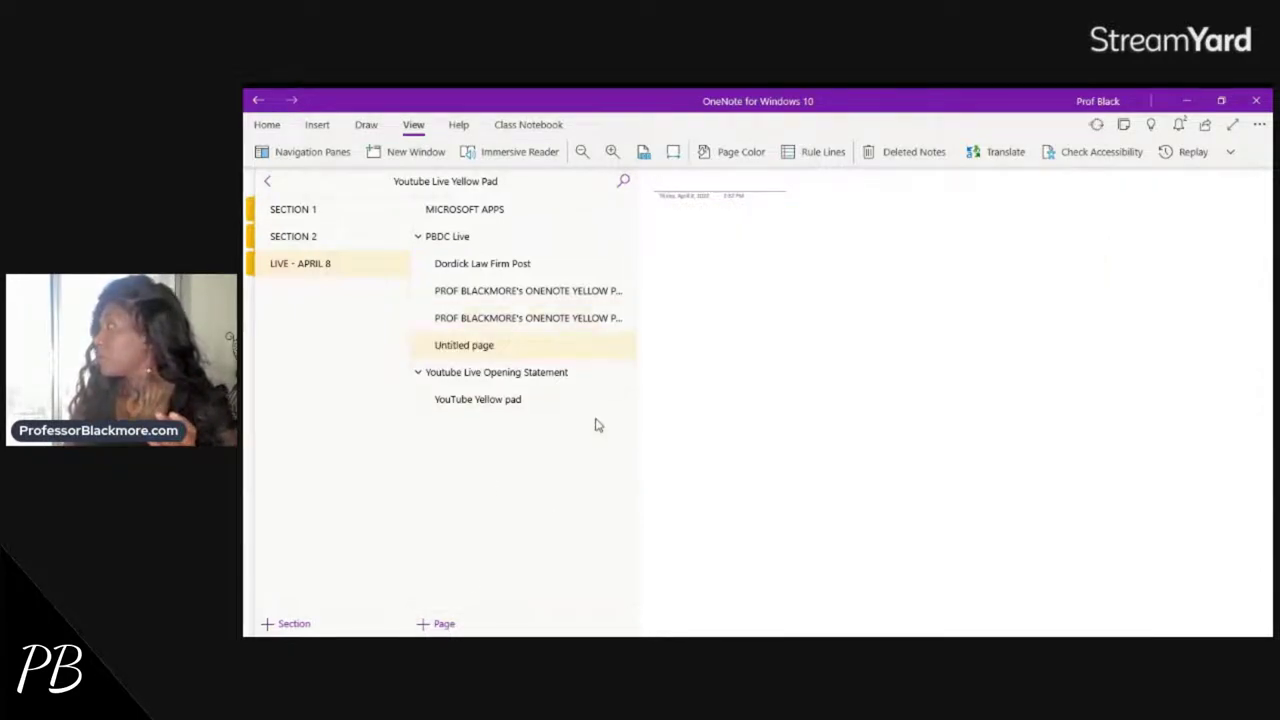
right_click(668, 240)
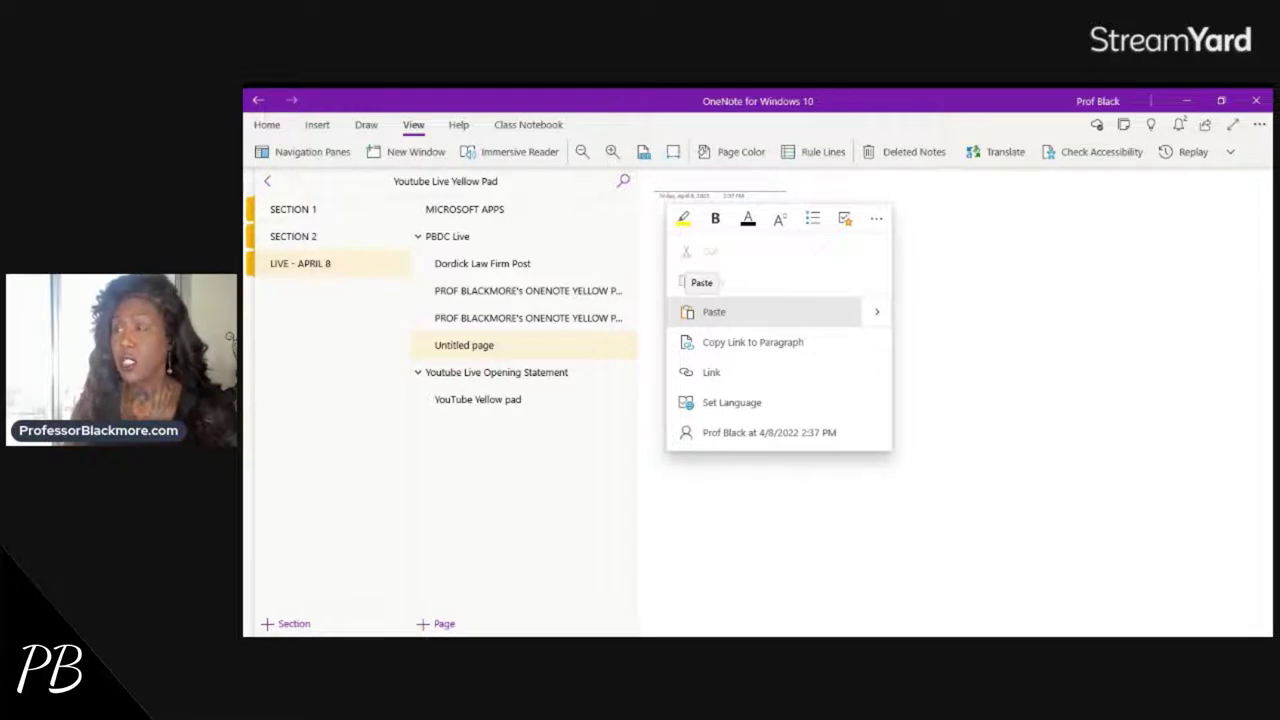
left_click(705, 313)
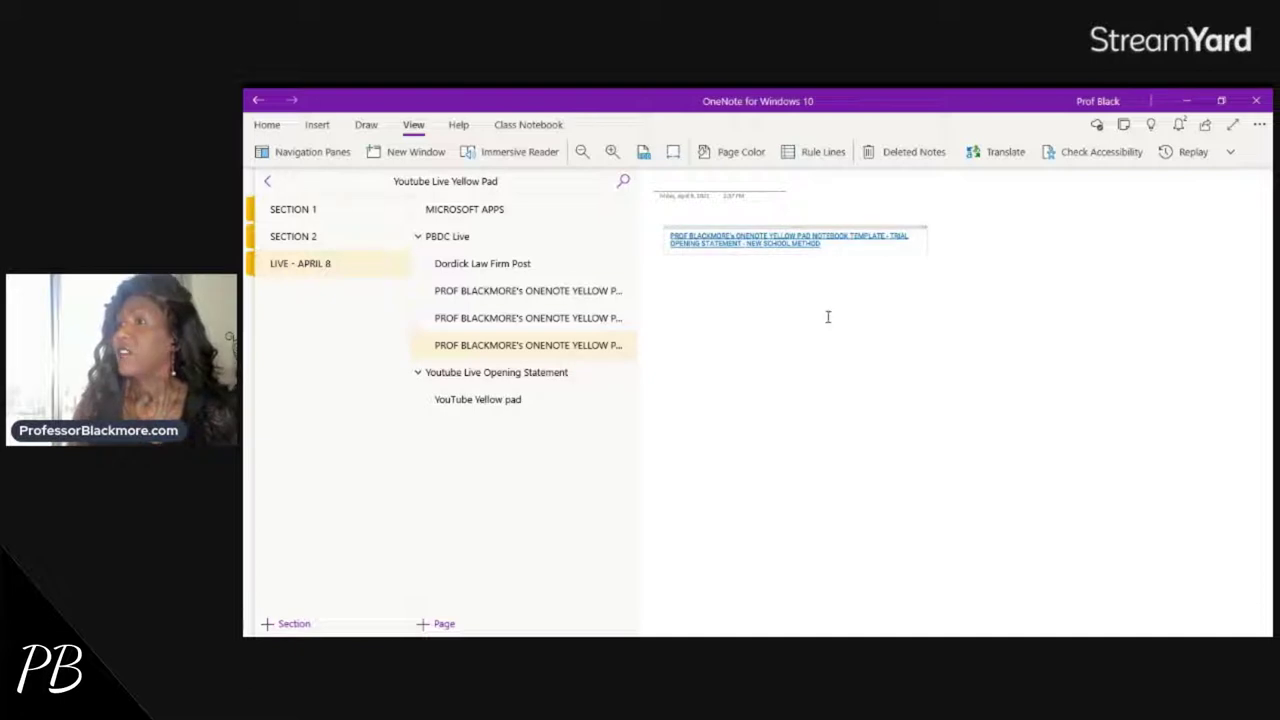
Replace the pasted link with the video "PDBC YOUTUBE LIVE: How to Make a Law Firm OneNote Yellow Pad Notebook" and enlarge its preview.
left_click(709, 227)
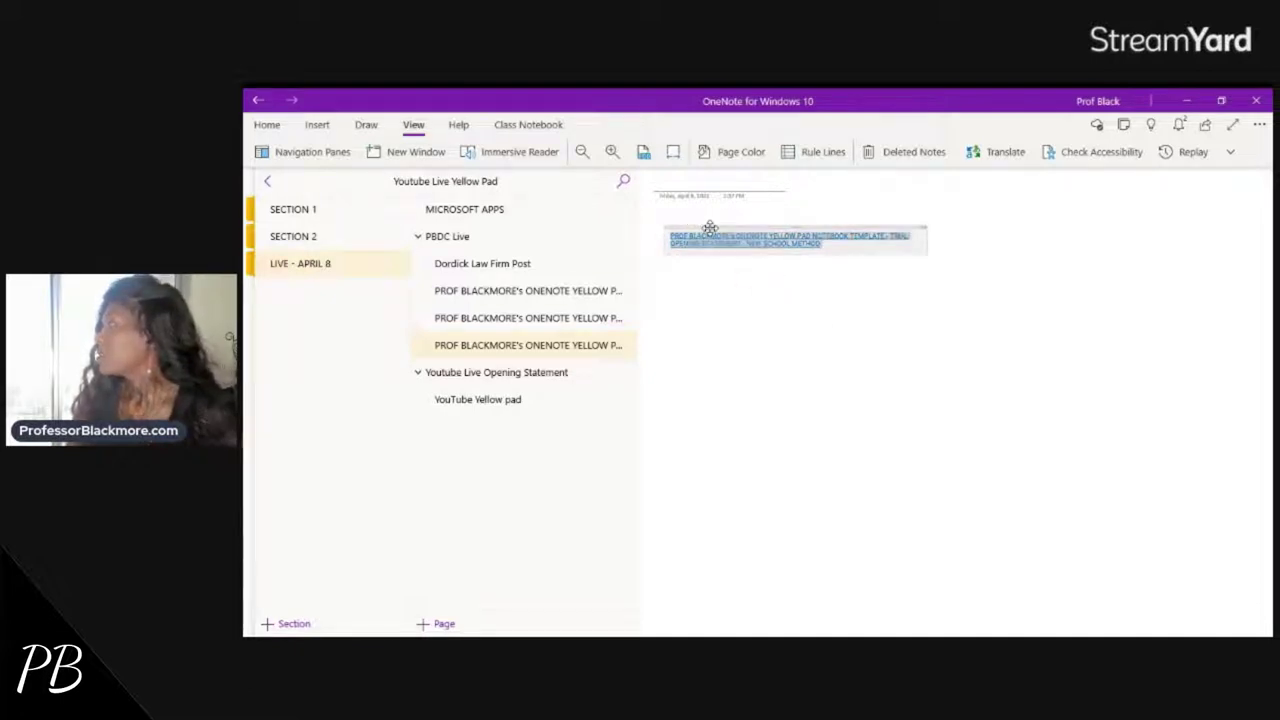
key("Delete")
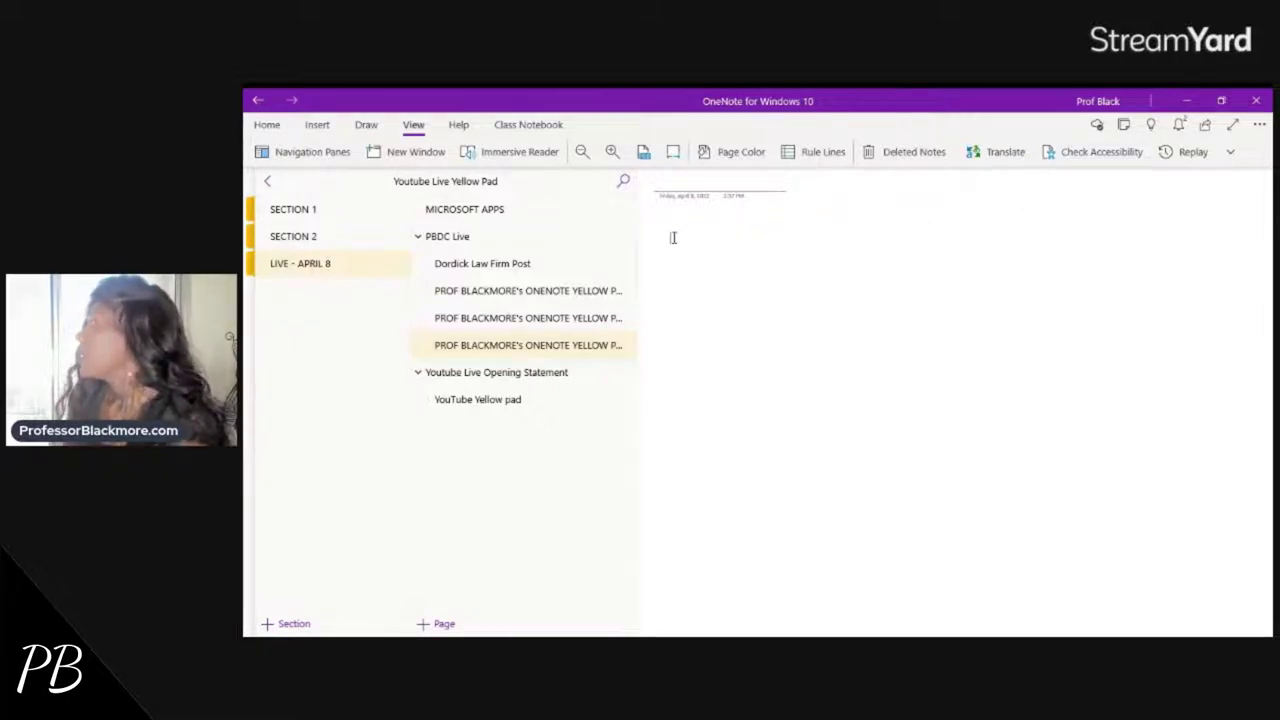
right_click(674, 240)
left_click(720, 308)
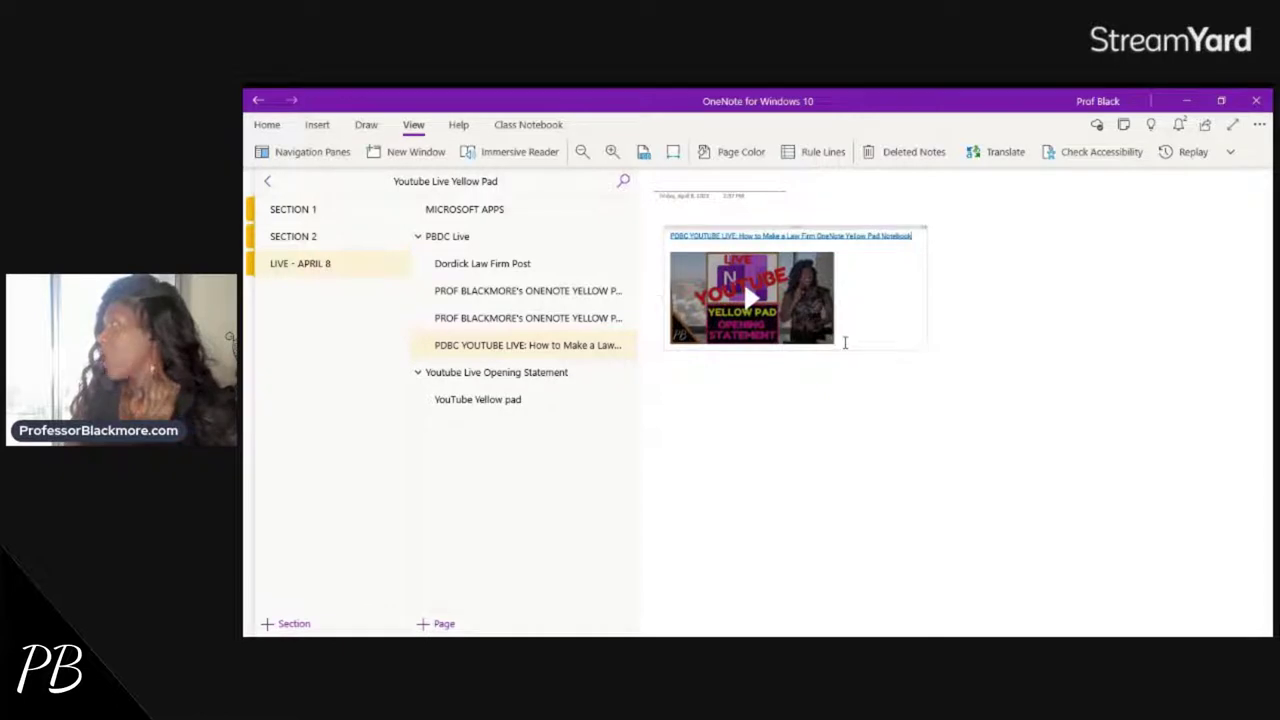
left_click_drag(837, 349, 905, 461)
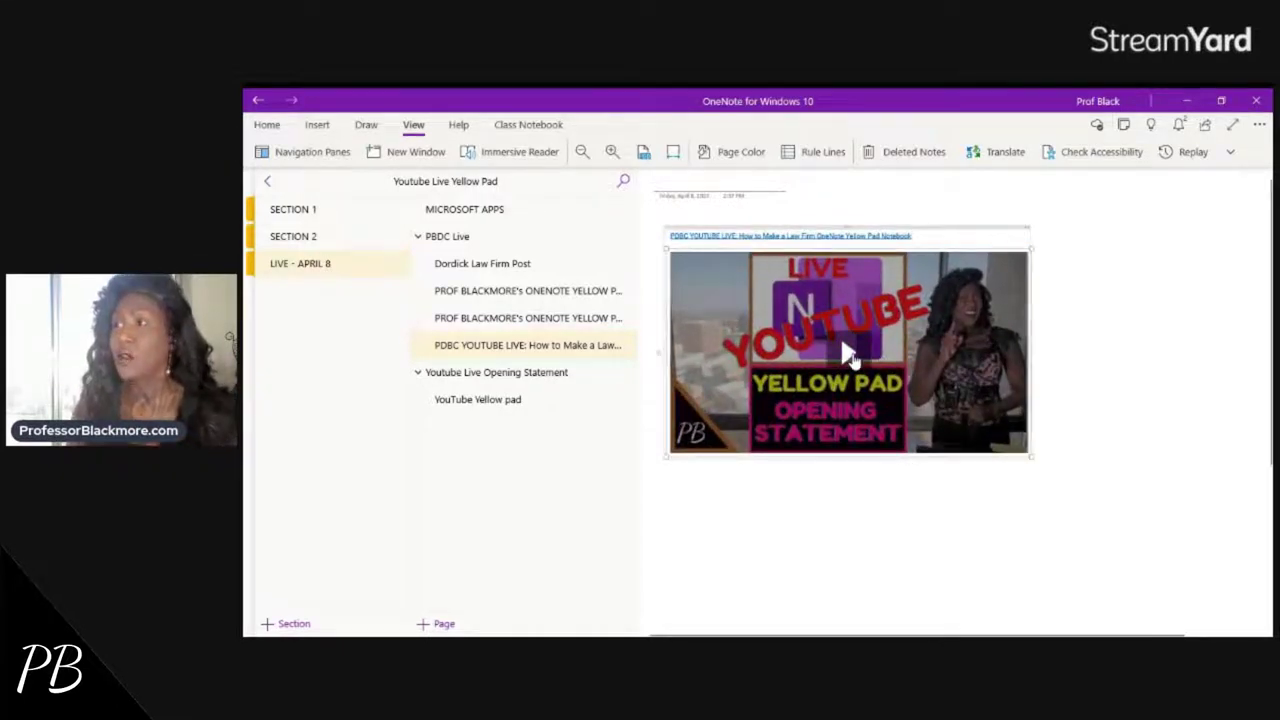
Play the embedded YouTube video within the page, pause it, and dismiss the suggested videos.
left_click(850, 356)
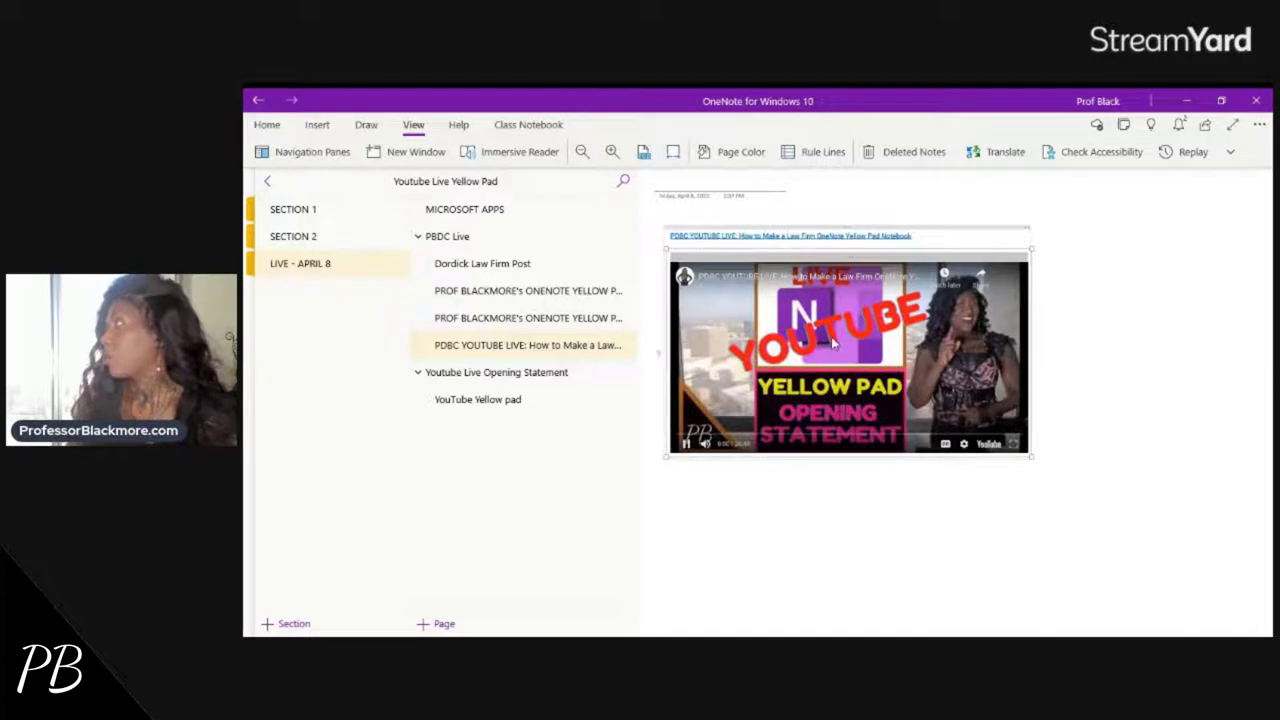
left_click(688, 444)
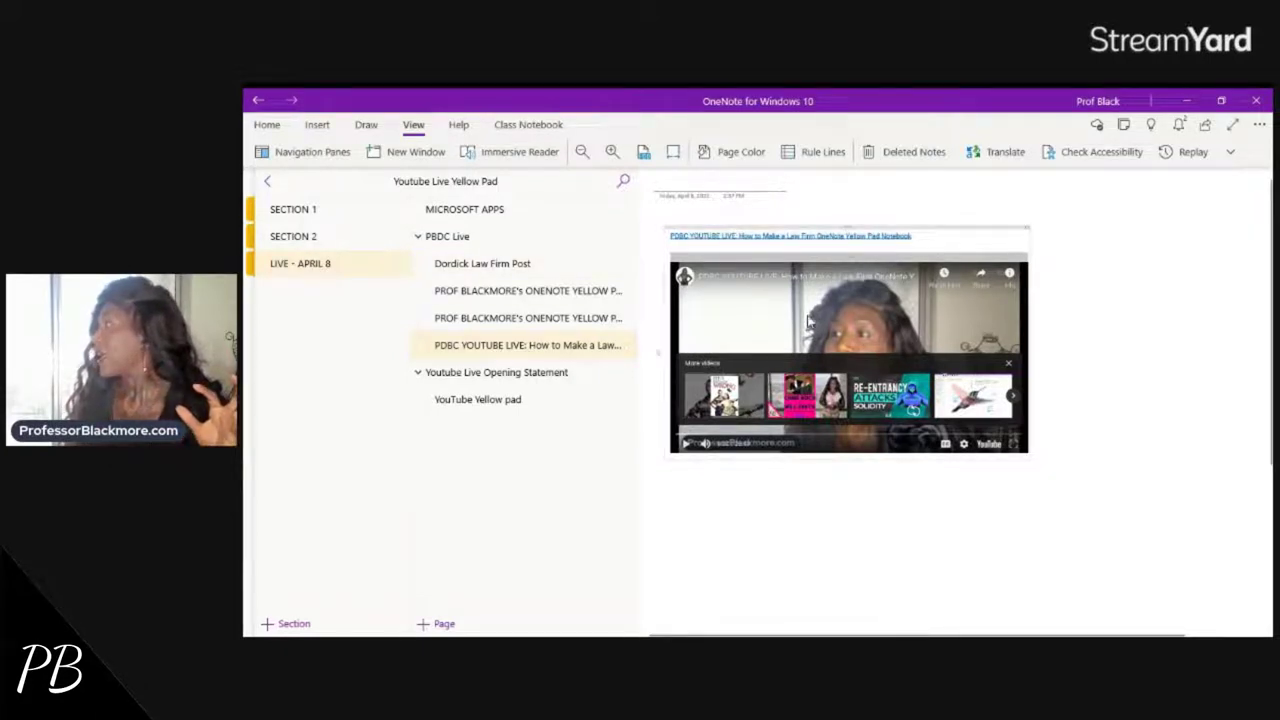
left_click(1008, 365)
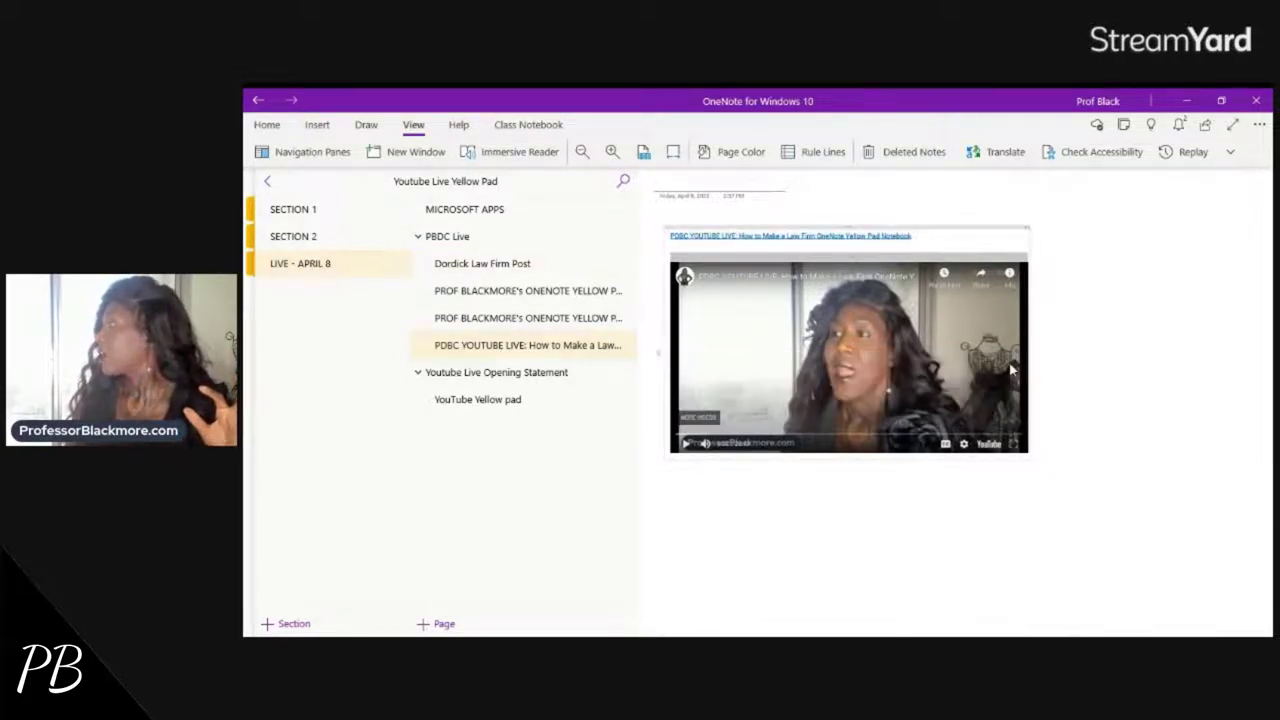
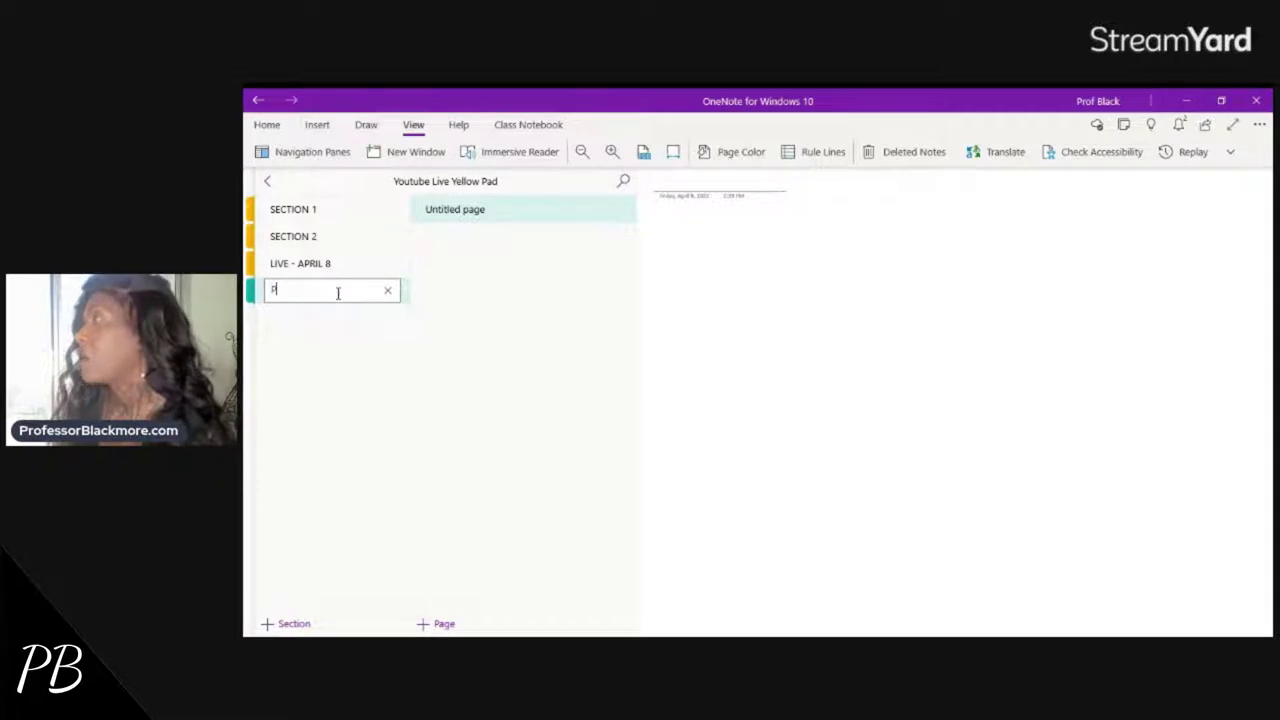
Name the new section "Paper Yellow Pads" and set its section color to yellow like the other sections.
type("Yellow Pad")
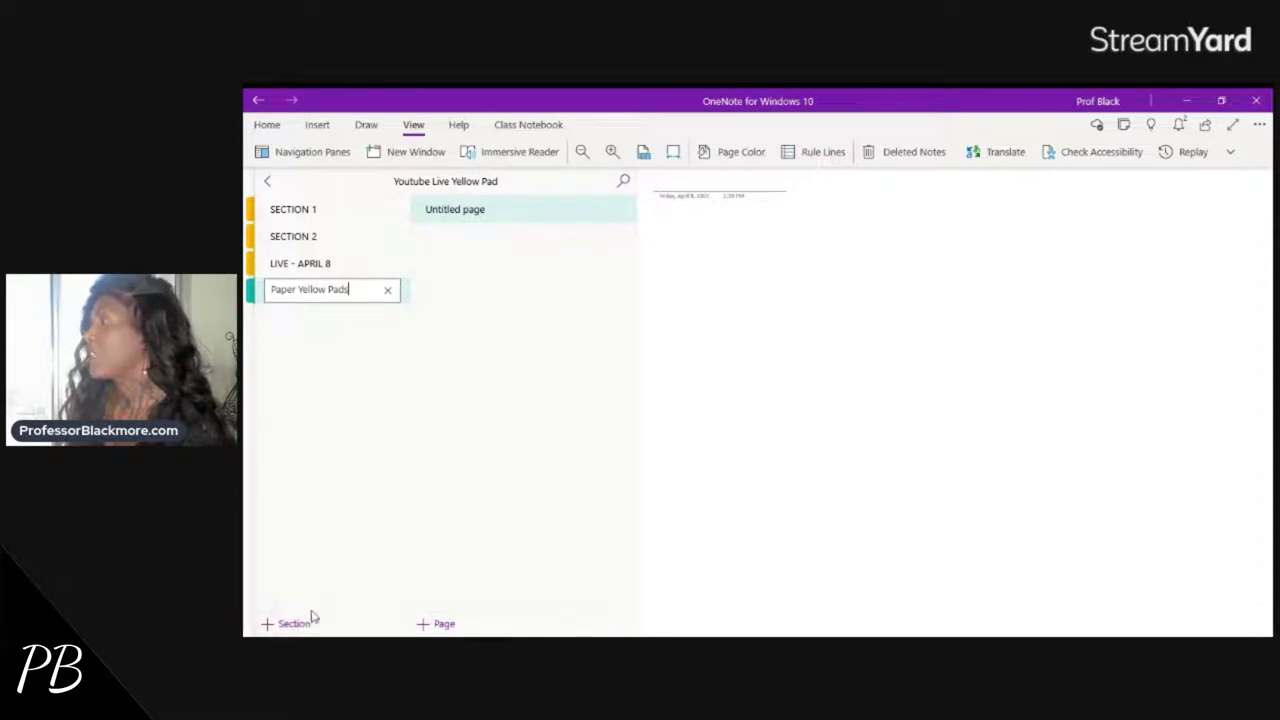
left_click(362, 323)
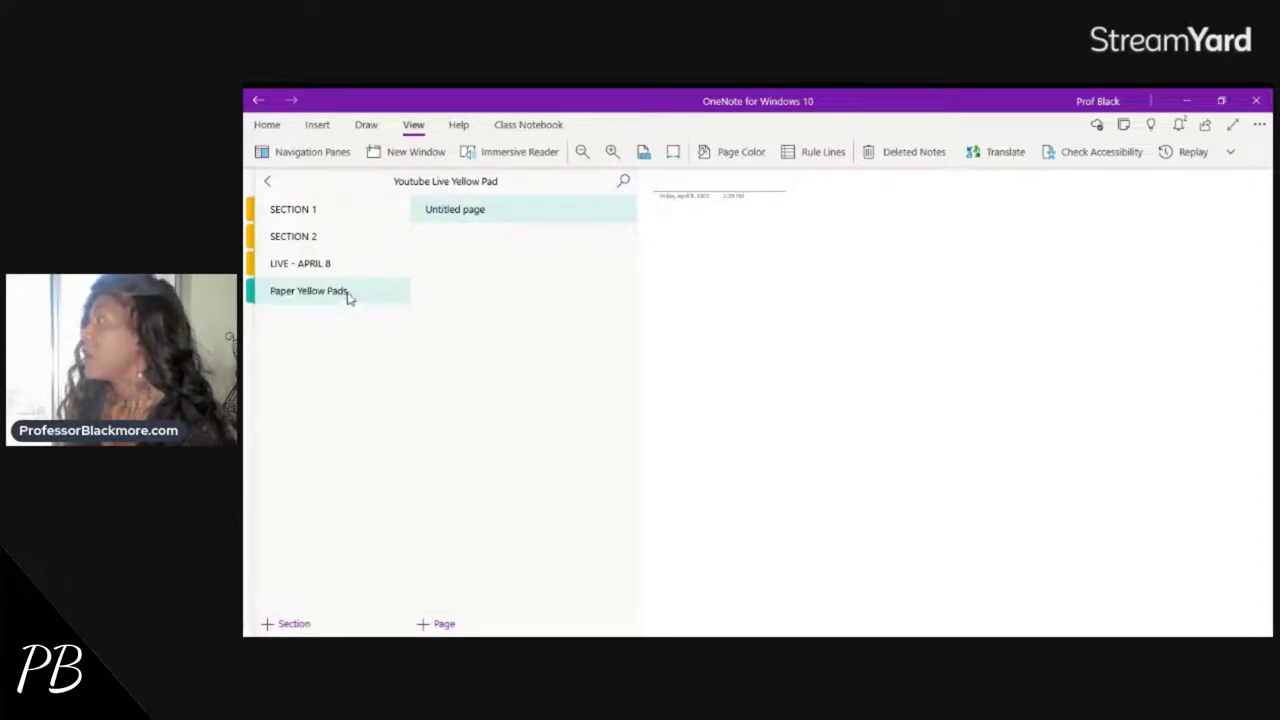
right_click(346, 291)
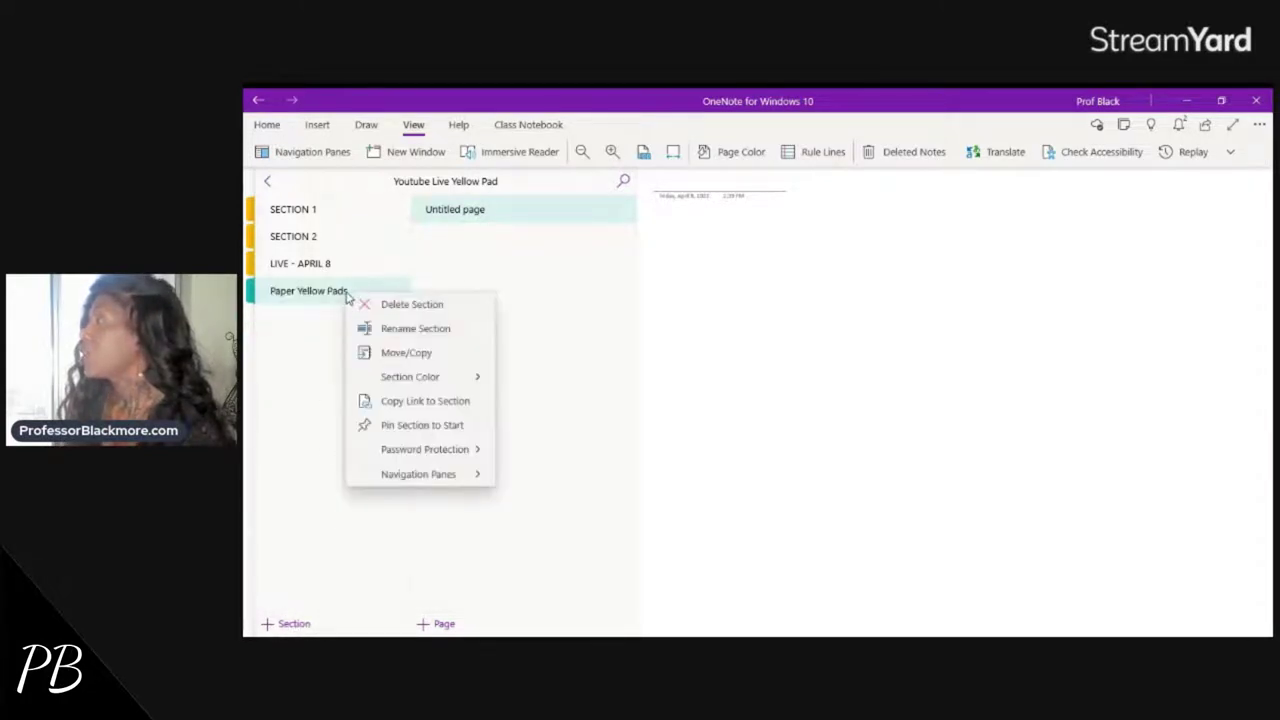
left_click(477, 376)
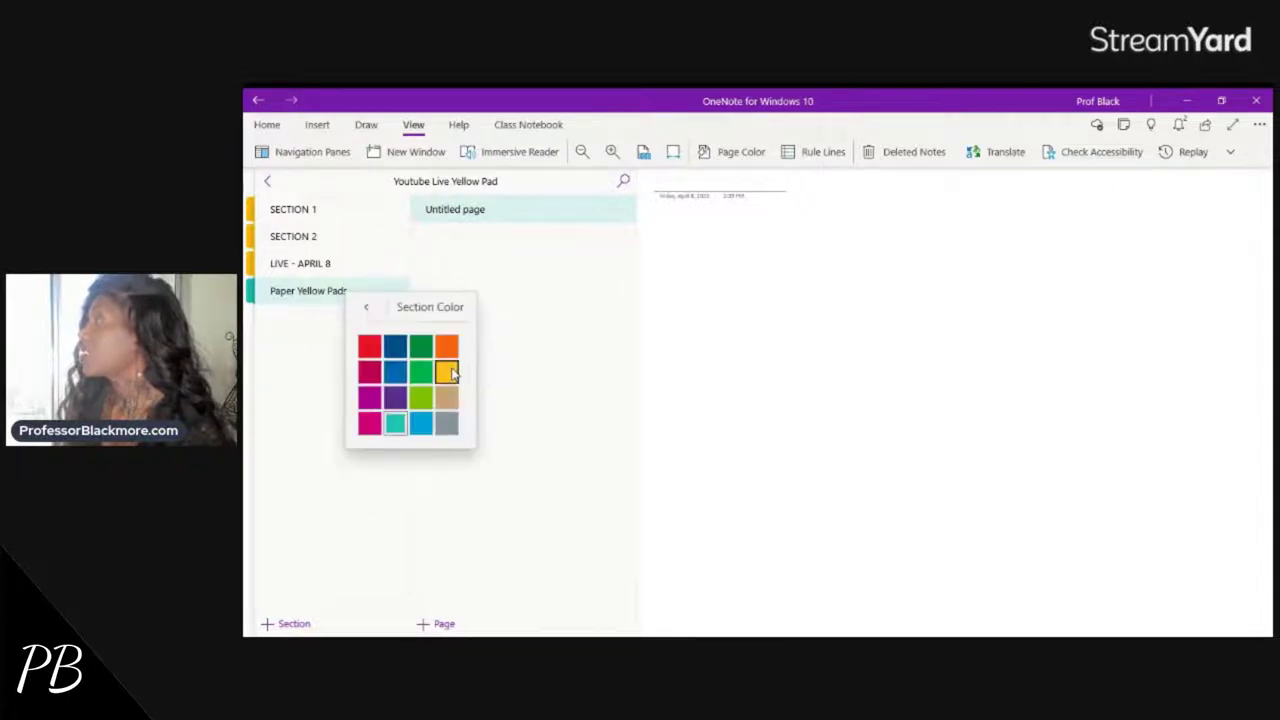
left_click(447, 372)
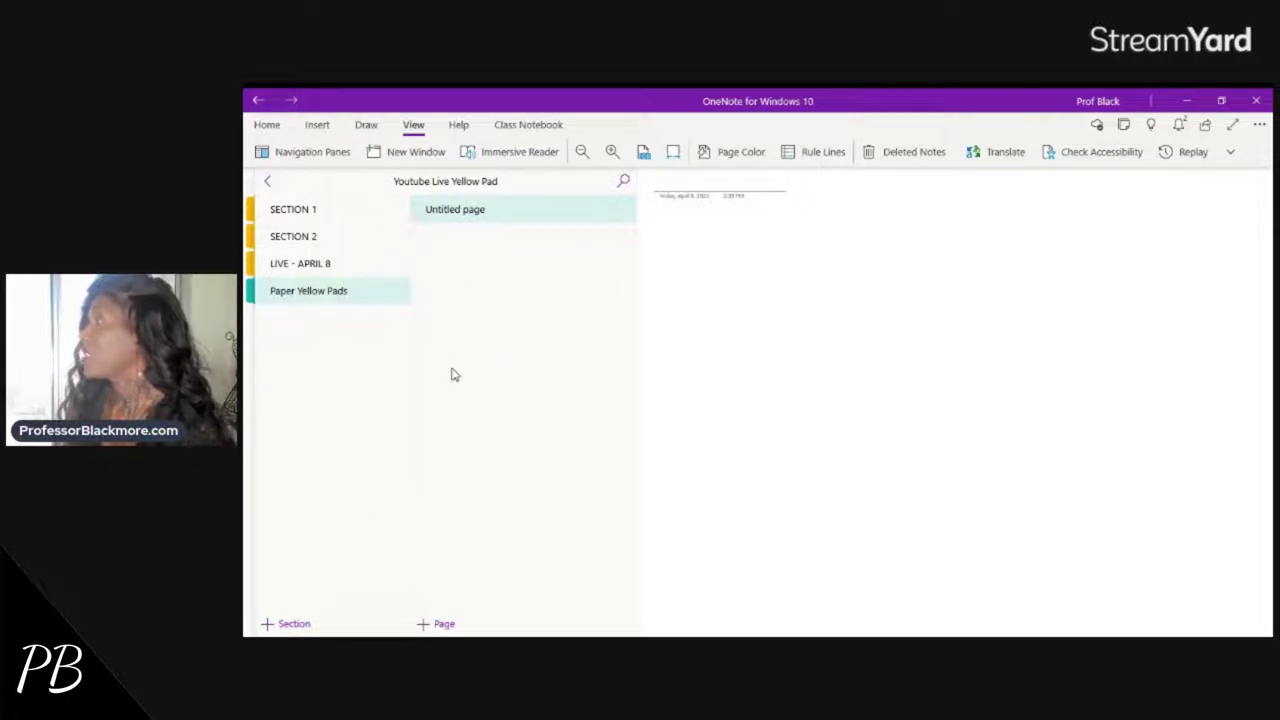
Copy the YouTube Yellow pad page from the LIVE - APRIL 8 section into the Paper Yellow Pads section.
left_click(308, 270)
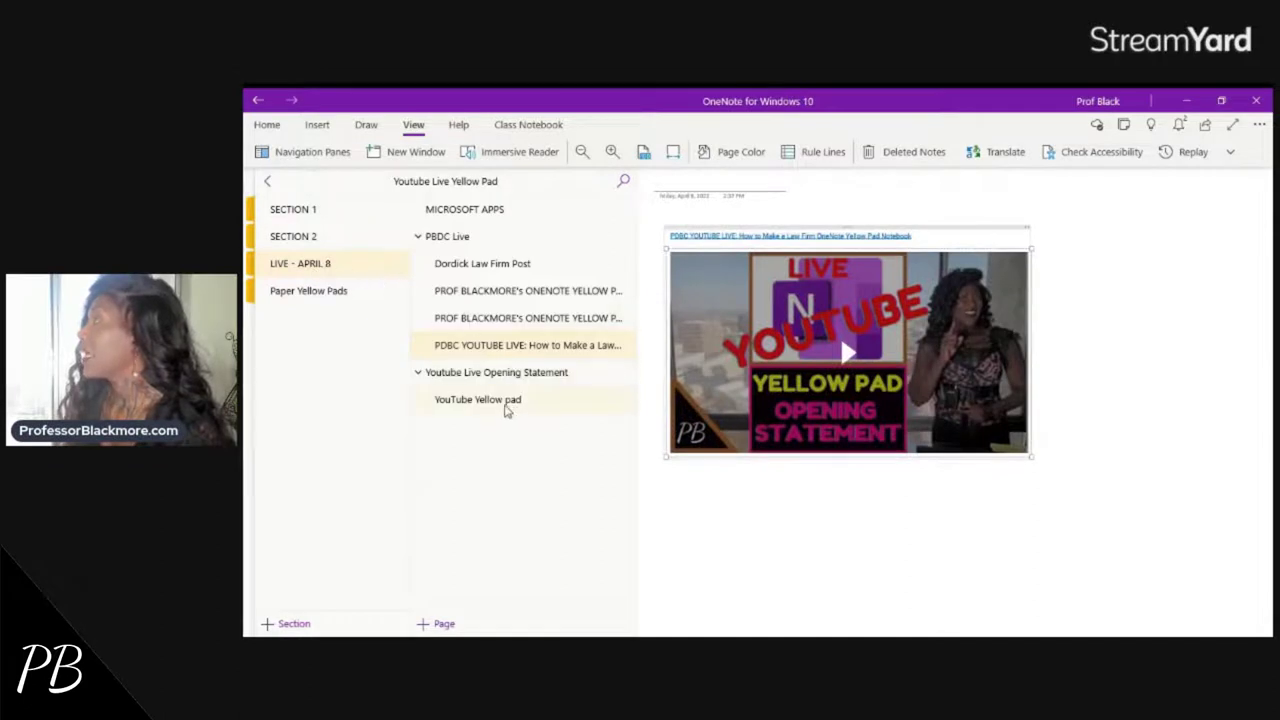
left_click(487, 405)
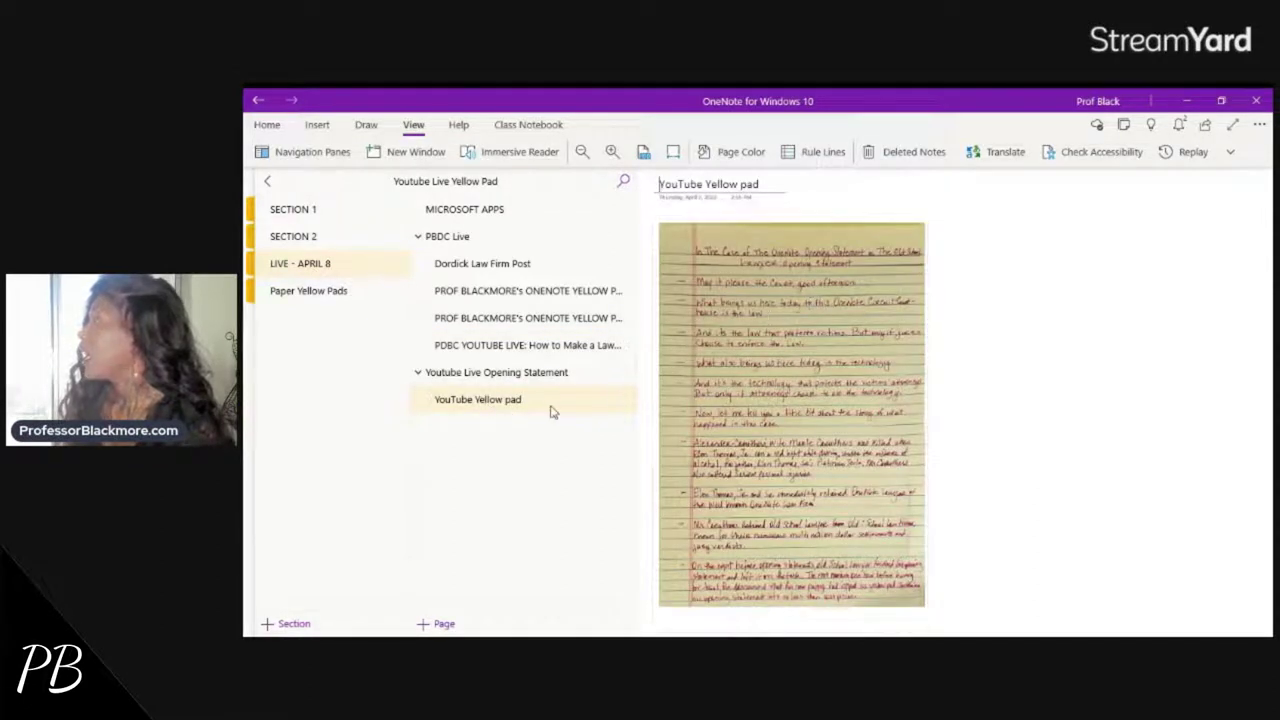
right_click(551, 408)
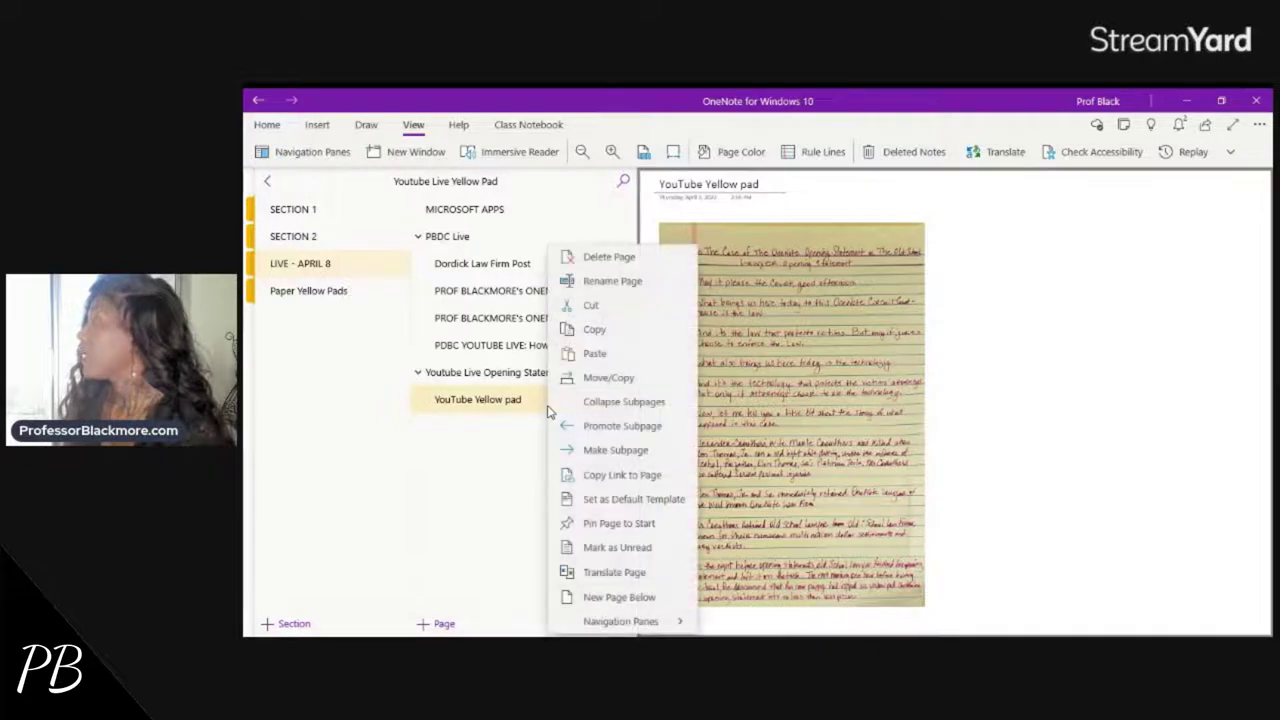
left_click(594, 329)
left_click(315, 298)
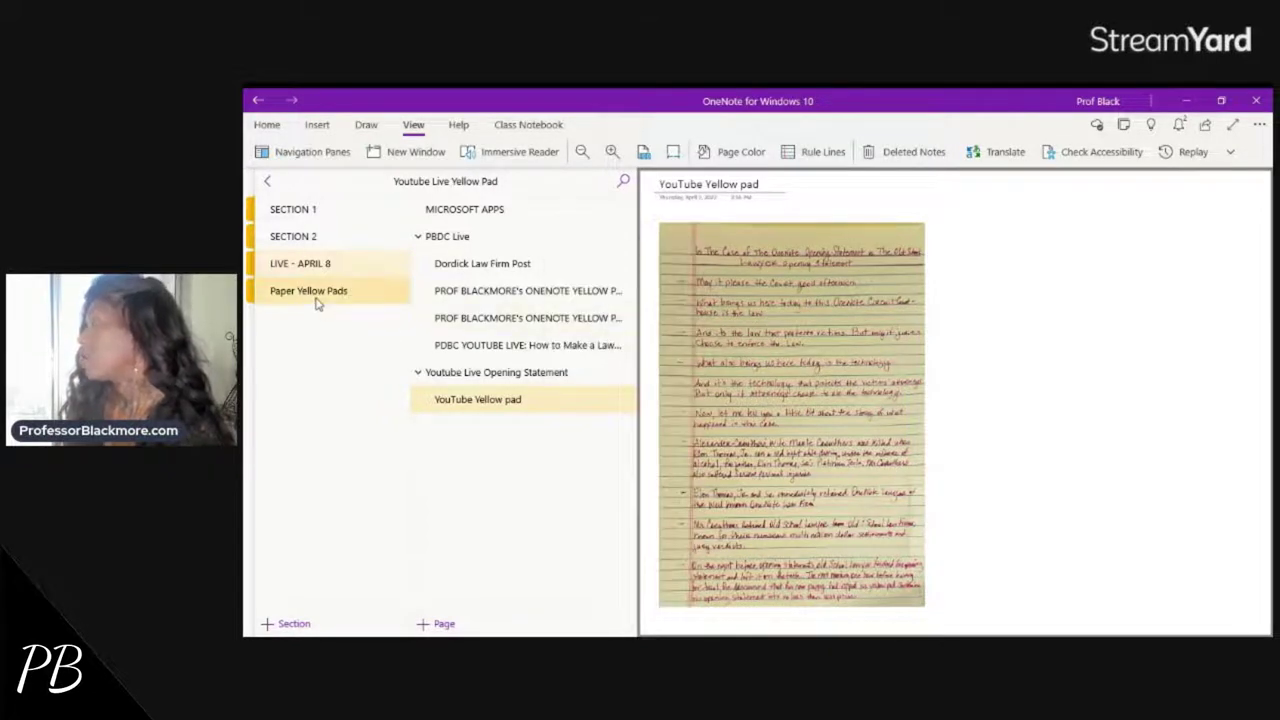
right_click(457, 215)
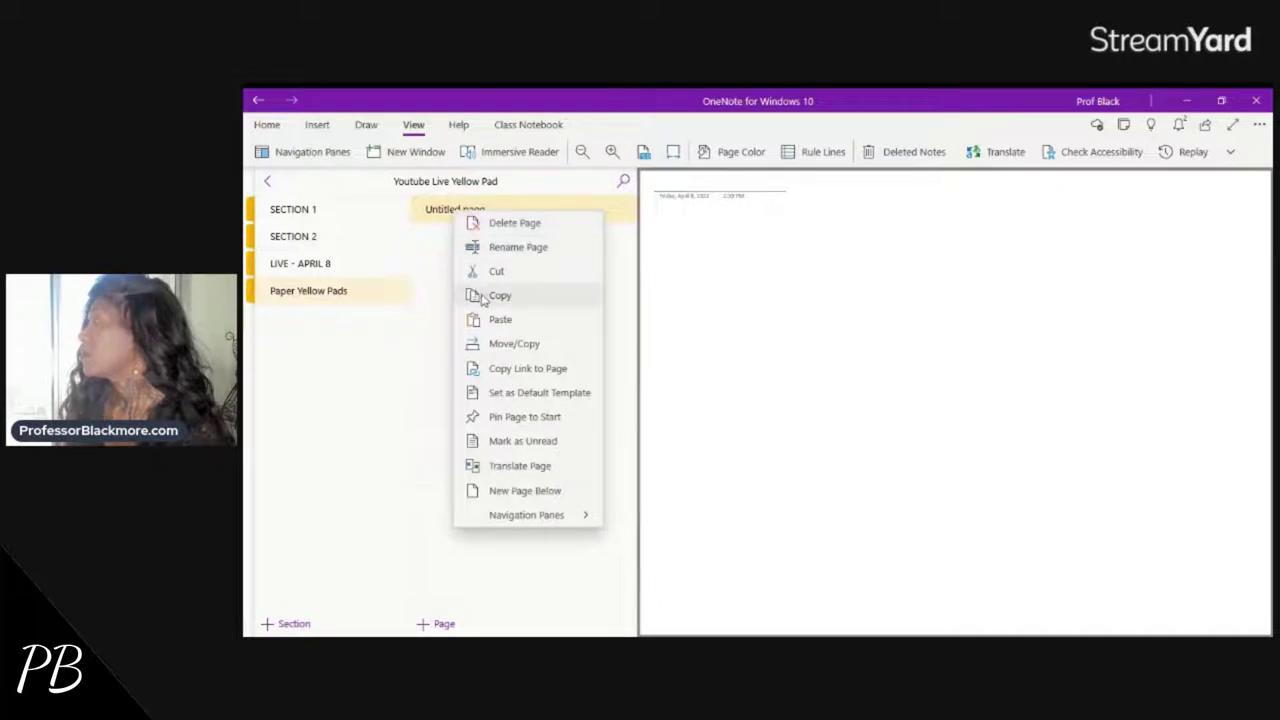
left_click(500, 319)
Delete the empty Untitled page from the Paper Yellow Pads section.
left_click(471, 213)
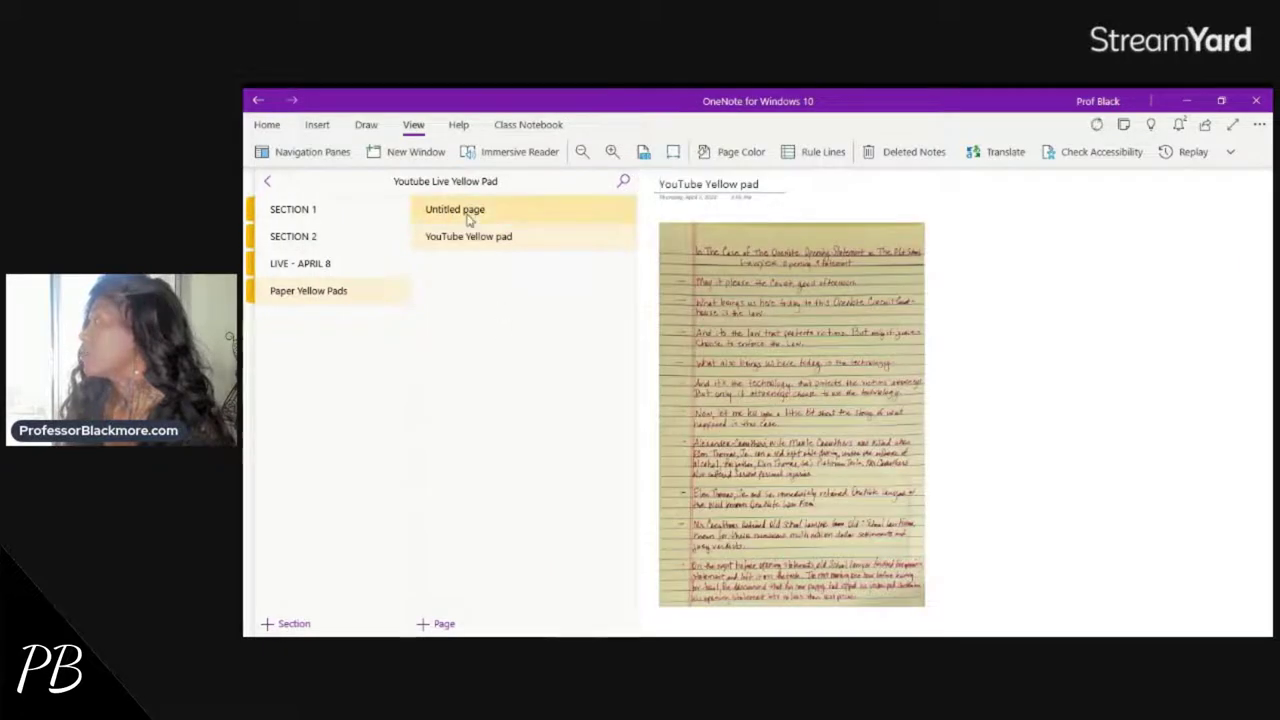
right_click(471, 214)
left_click(500, 228)
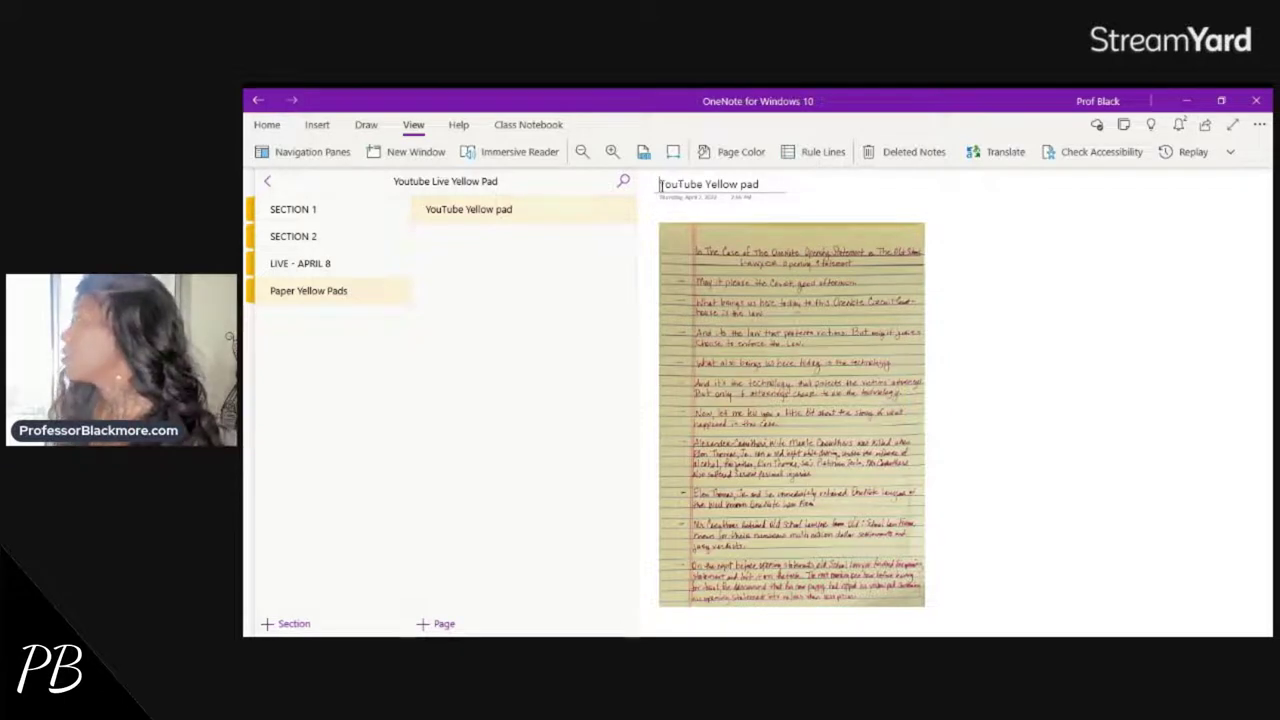
Retitle the copied YouTube Yellow pad page in the Paper Yellow Pads section as "April 7 - Opening Statement".
left_click_drag(660, 186, 760, 188)
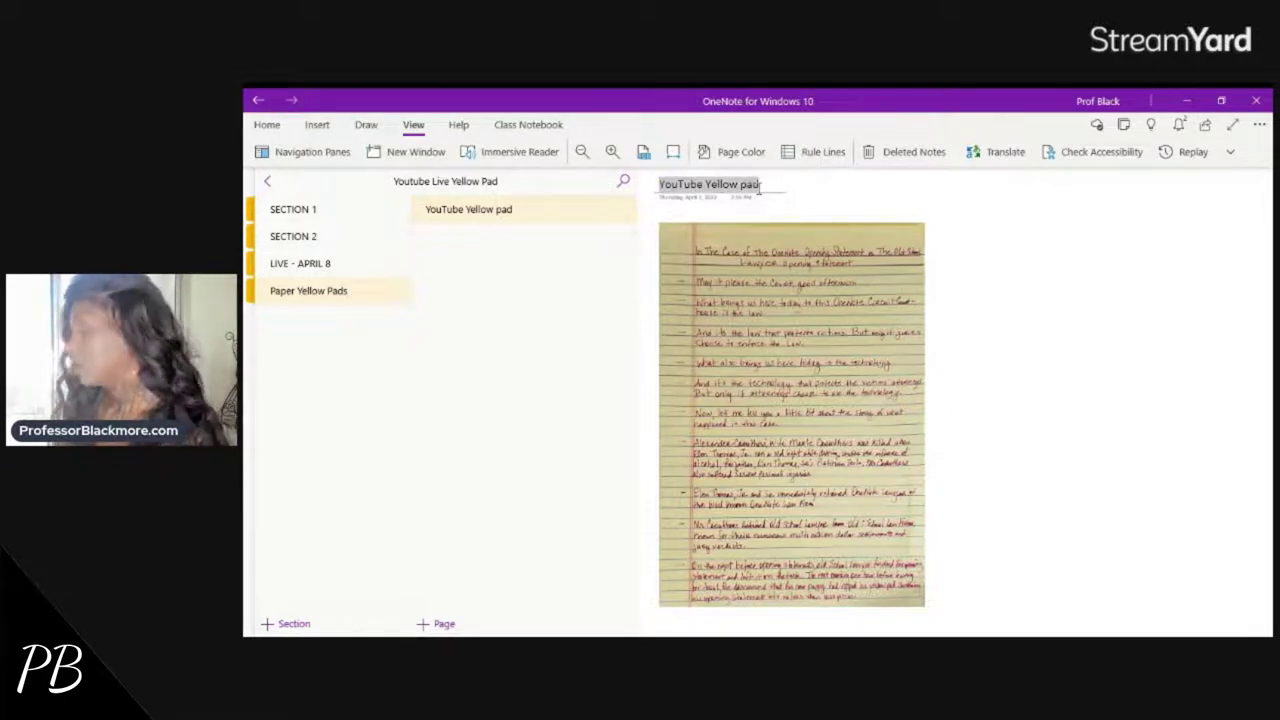
type("A")
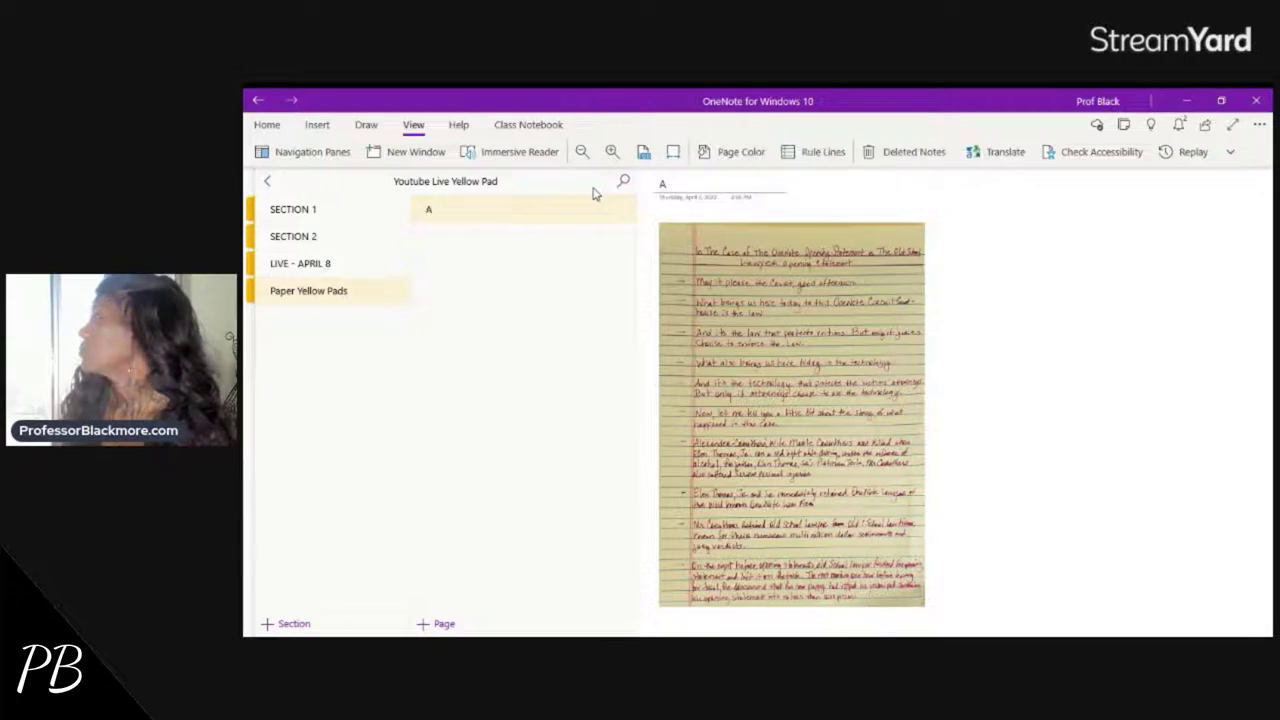
type("pril ")
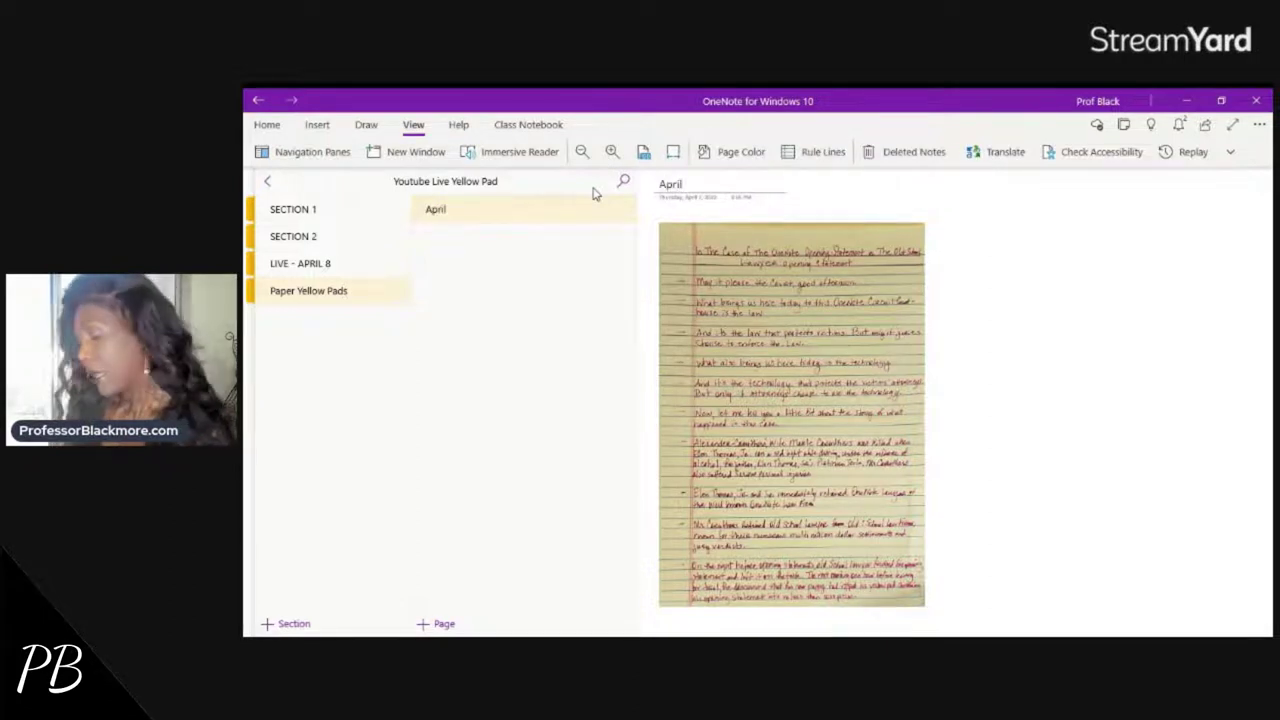
type("8 -")
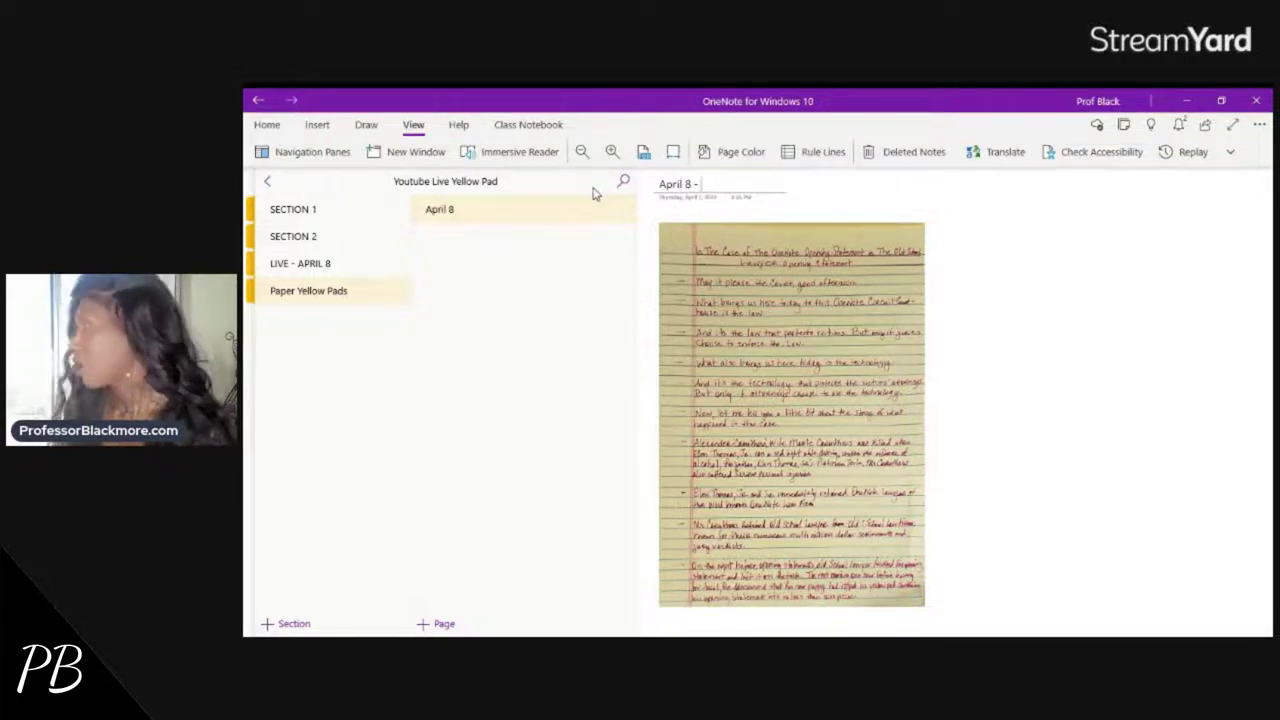
type(" Opening")
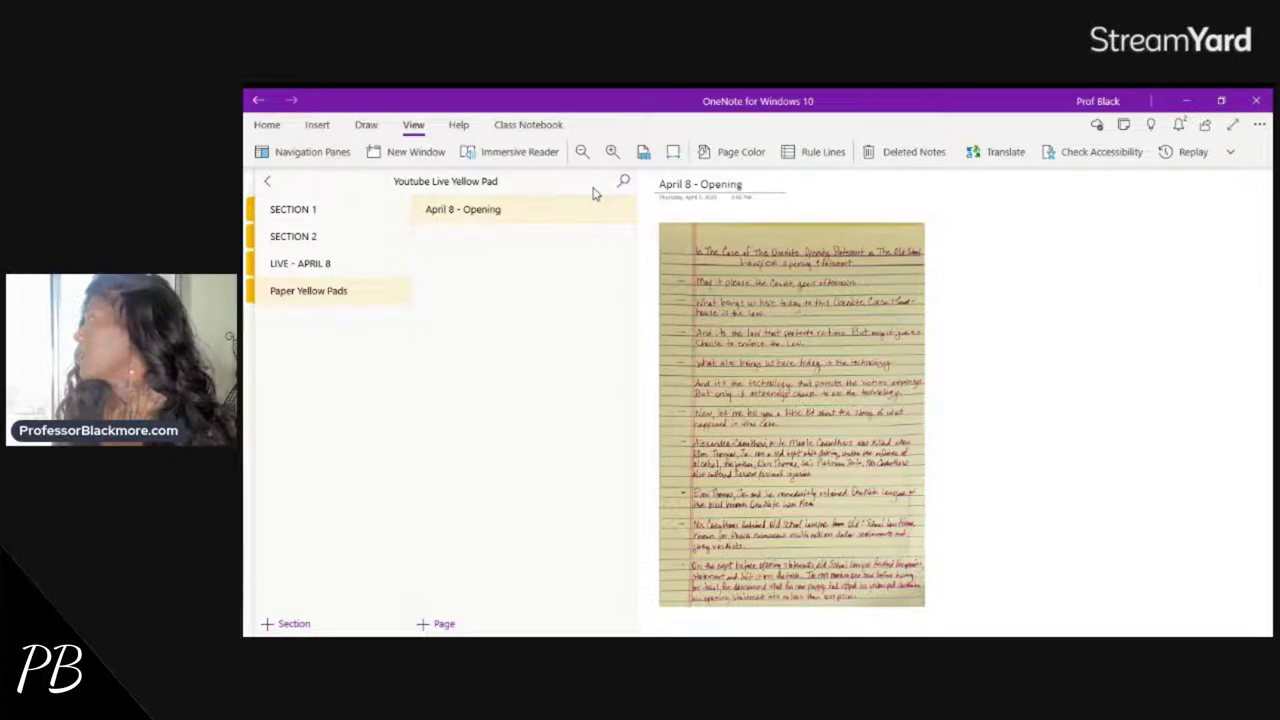
key("BackSpace")
key("BackSpace")
key("BackSpace")
key("BackSpace")
key("BackSpace")
key("BackSpace")
key("BackSpace")
key("BackSpace")
key("BackSpace")
key("BackSpace")
key("BackSpace")
key("BackSpace")
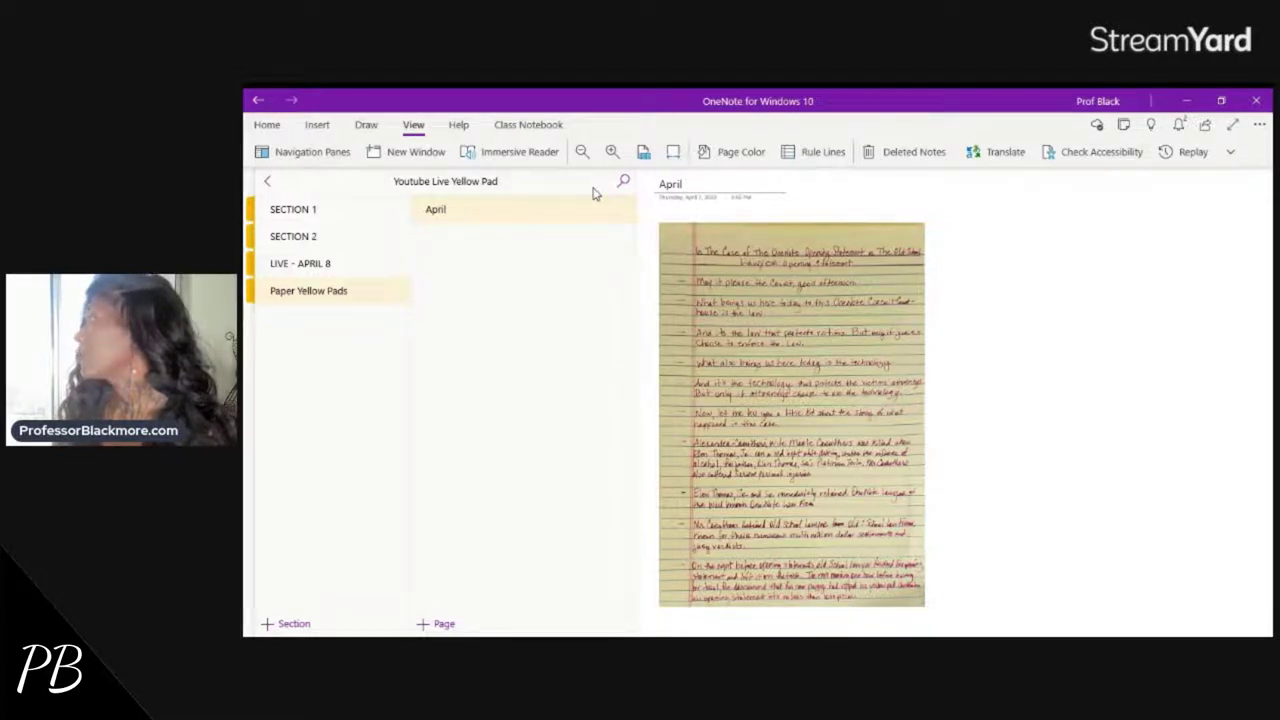
type("7")
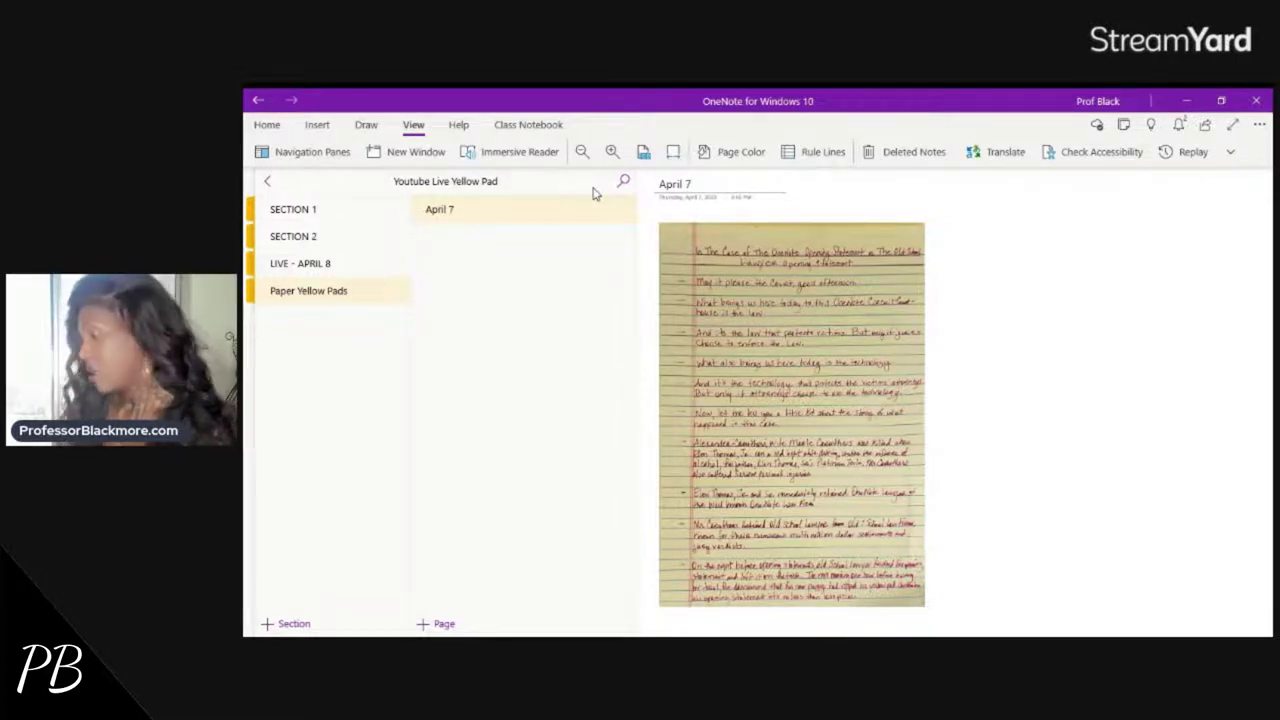
type(" - Opening")
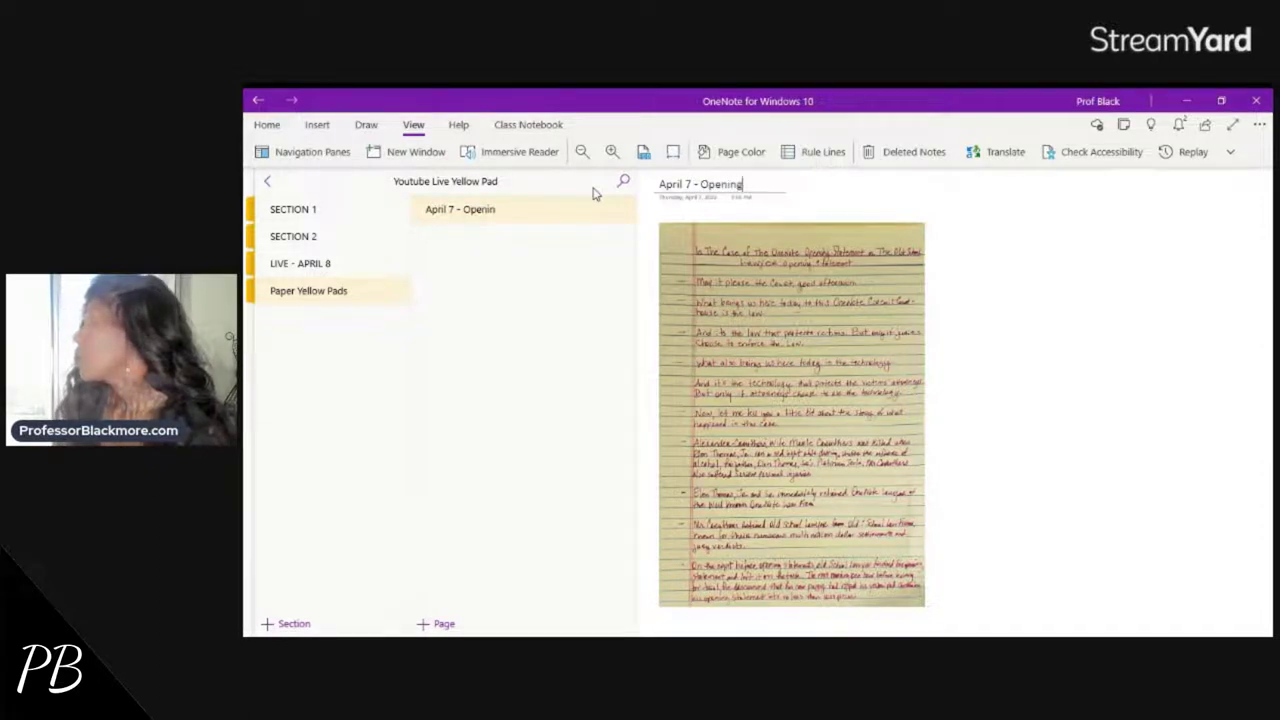
type(" State")
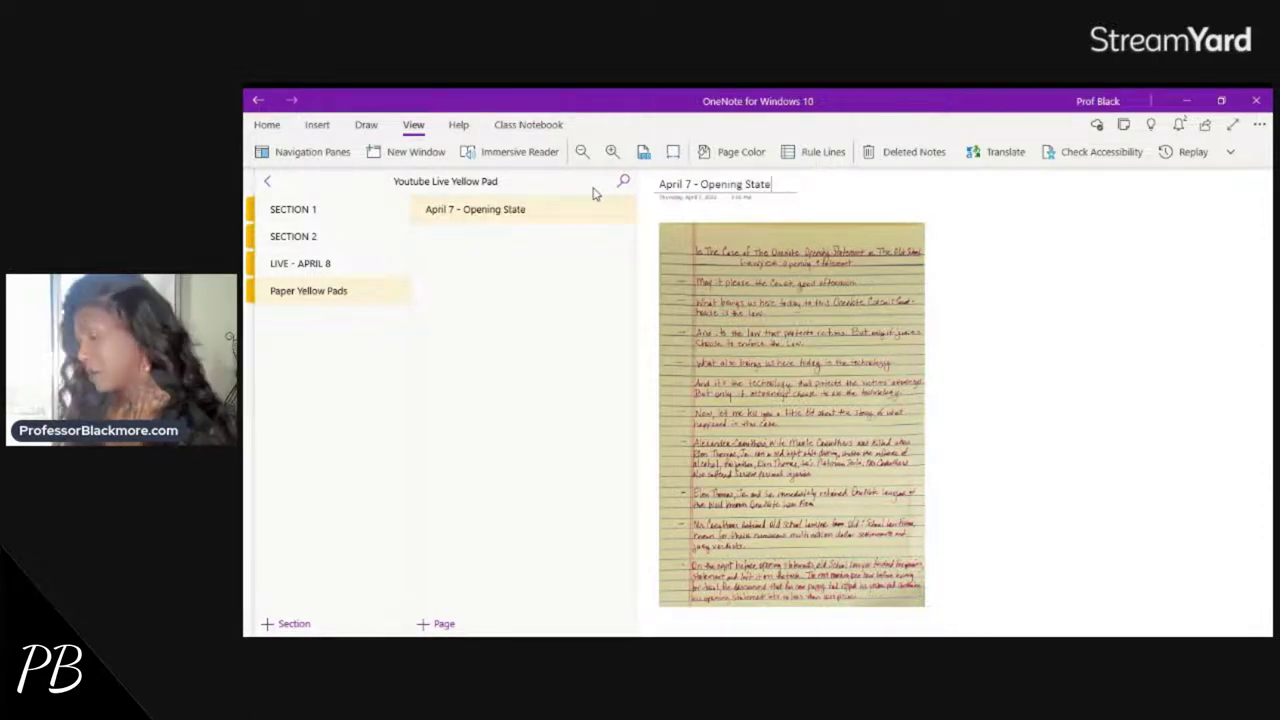
type("ment")
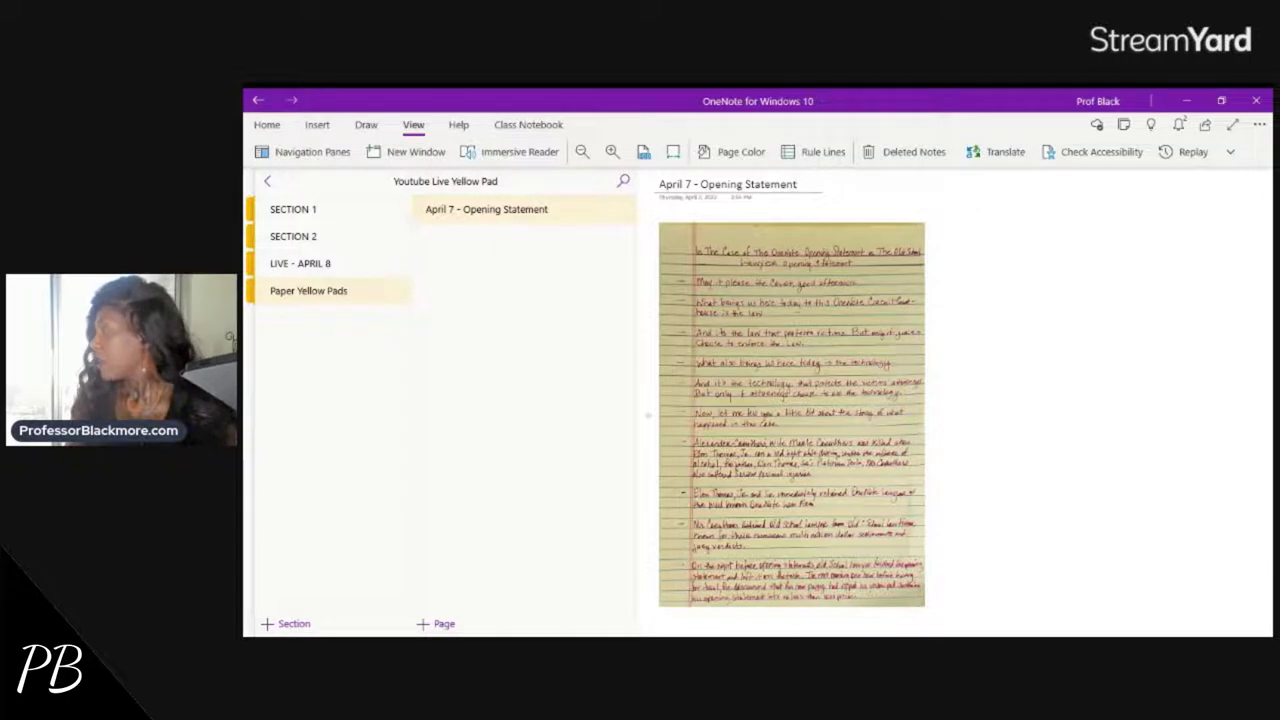
View the MICROSOFT APPS page in the LIVE - APRIL 8 section.
left_click(311, 267)
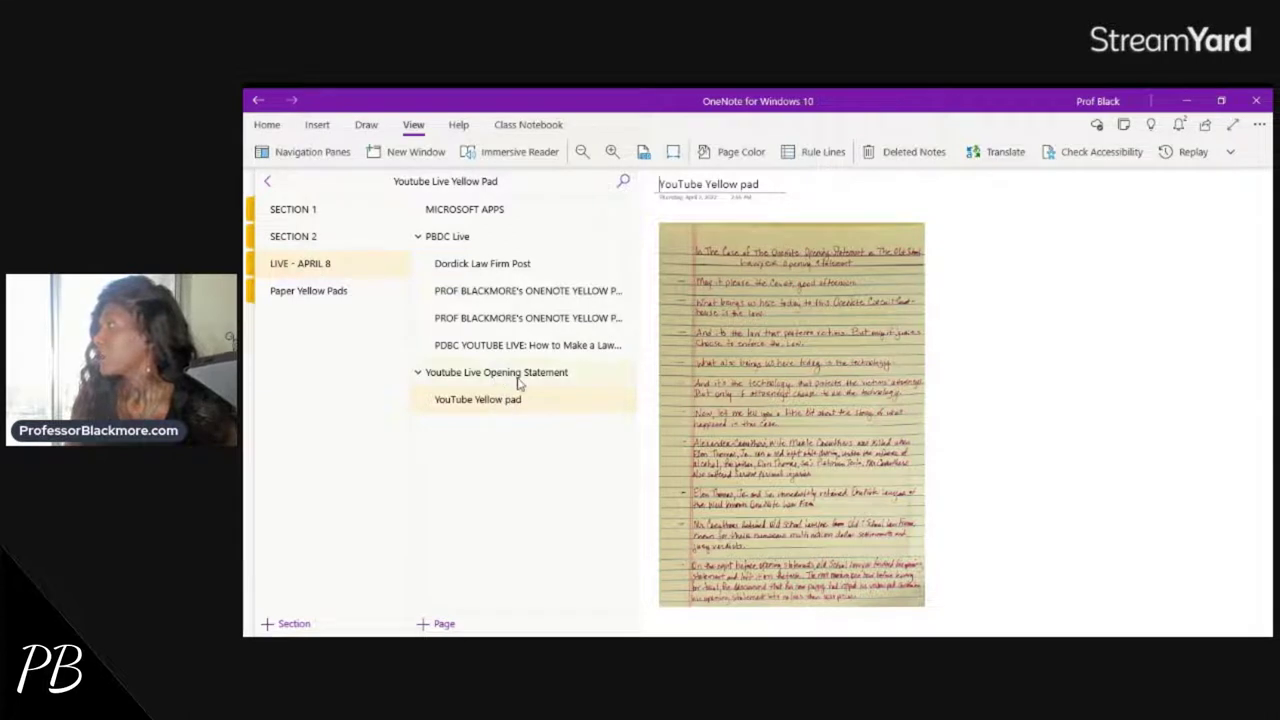
left_click(481, 208)
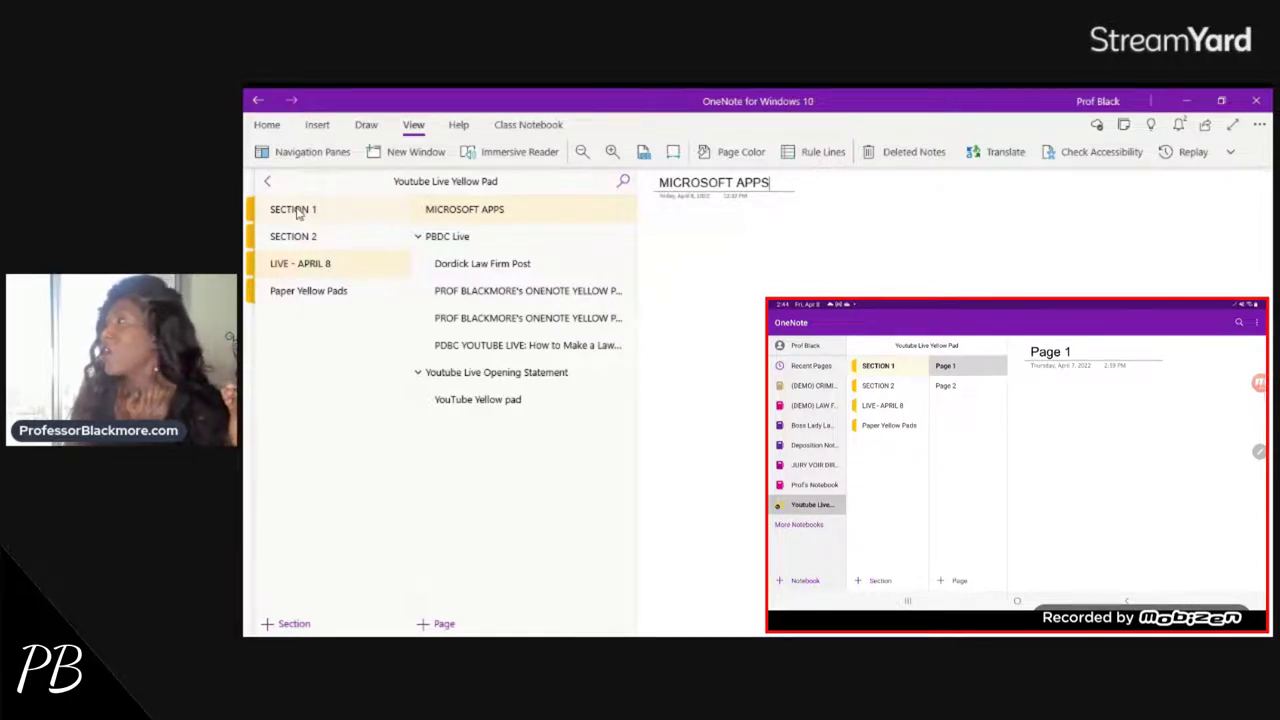
Rename the SECTION 1 section as "APRIL 8 OPENING STATEMENT".
left_click(298, 212)
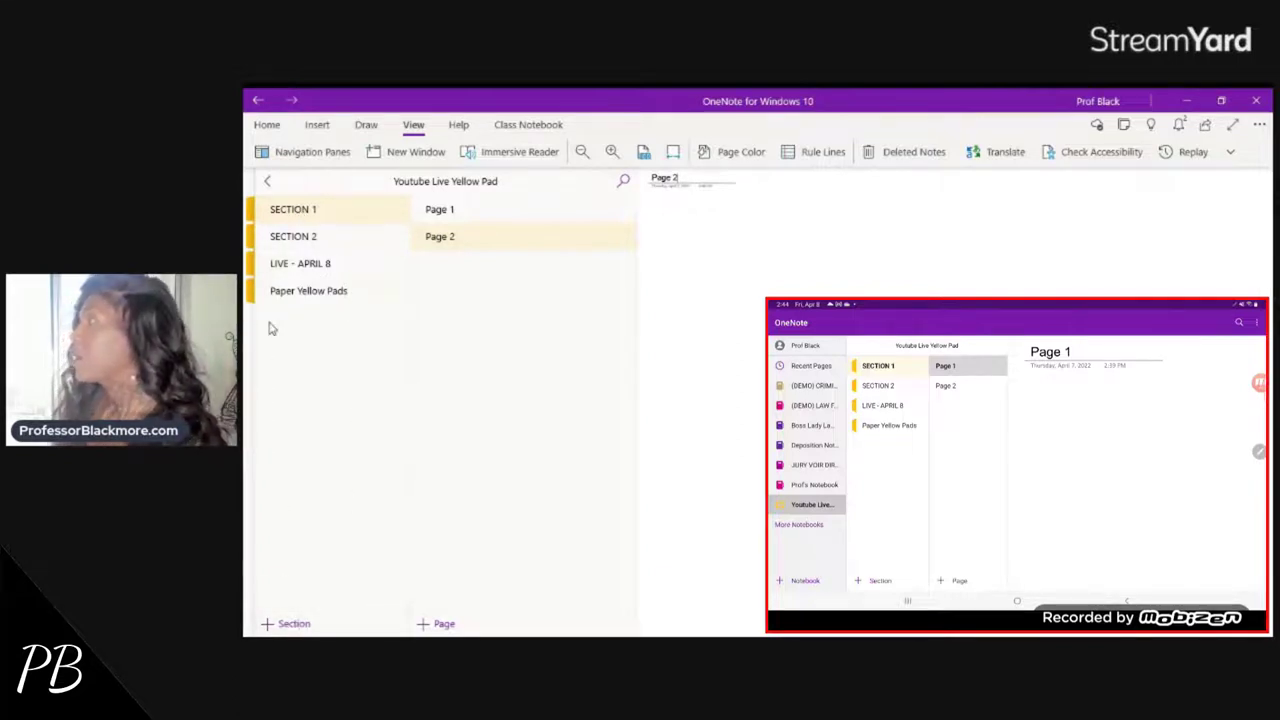
right_click(293, 212)
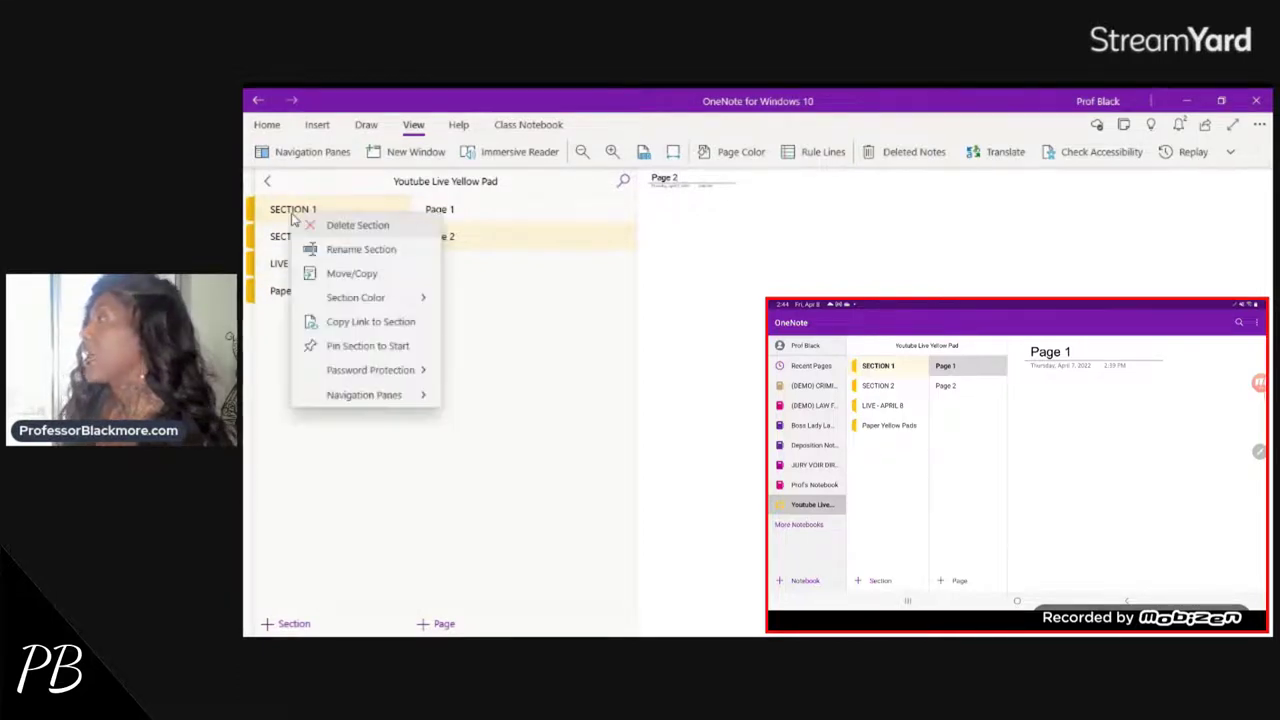
left_click(355, 250)
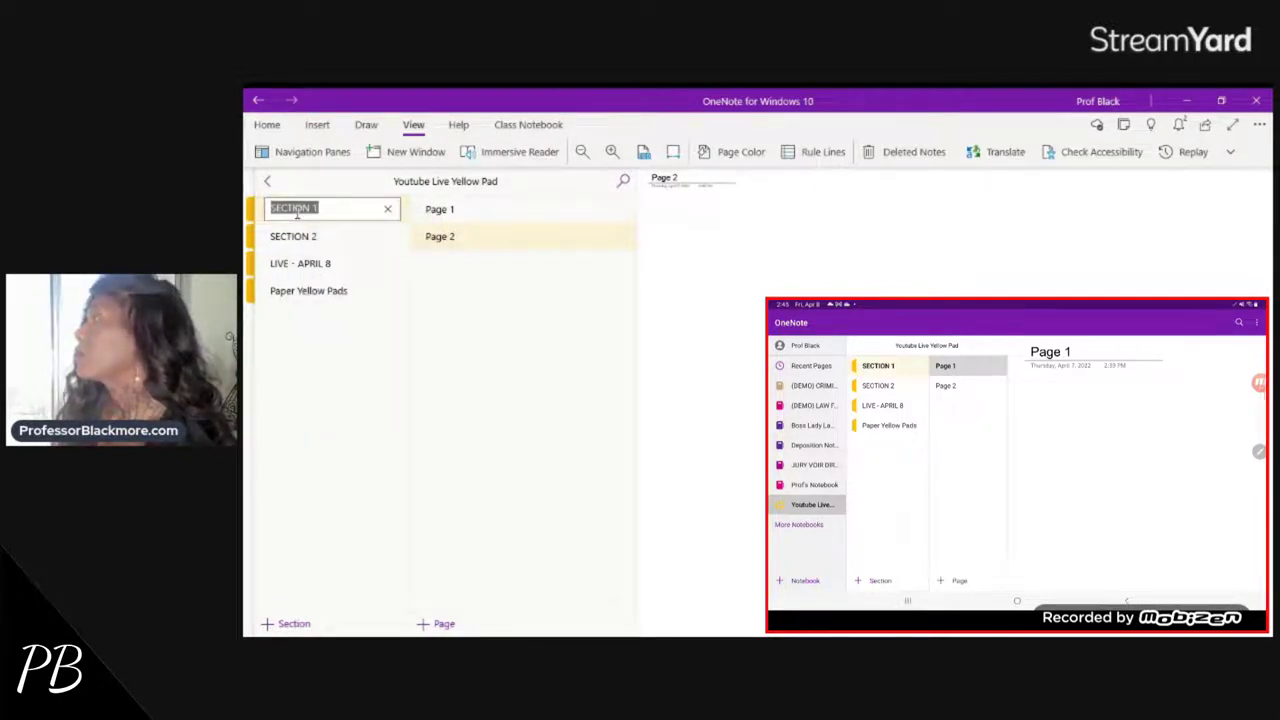
type("AP")
key("BackSpace")
key("BackSpace")
type("A")
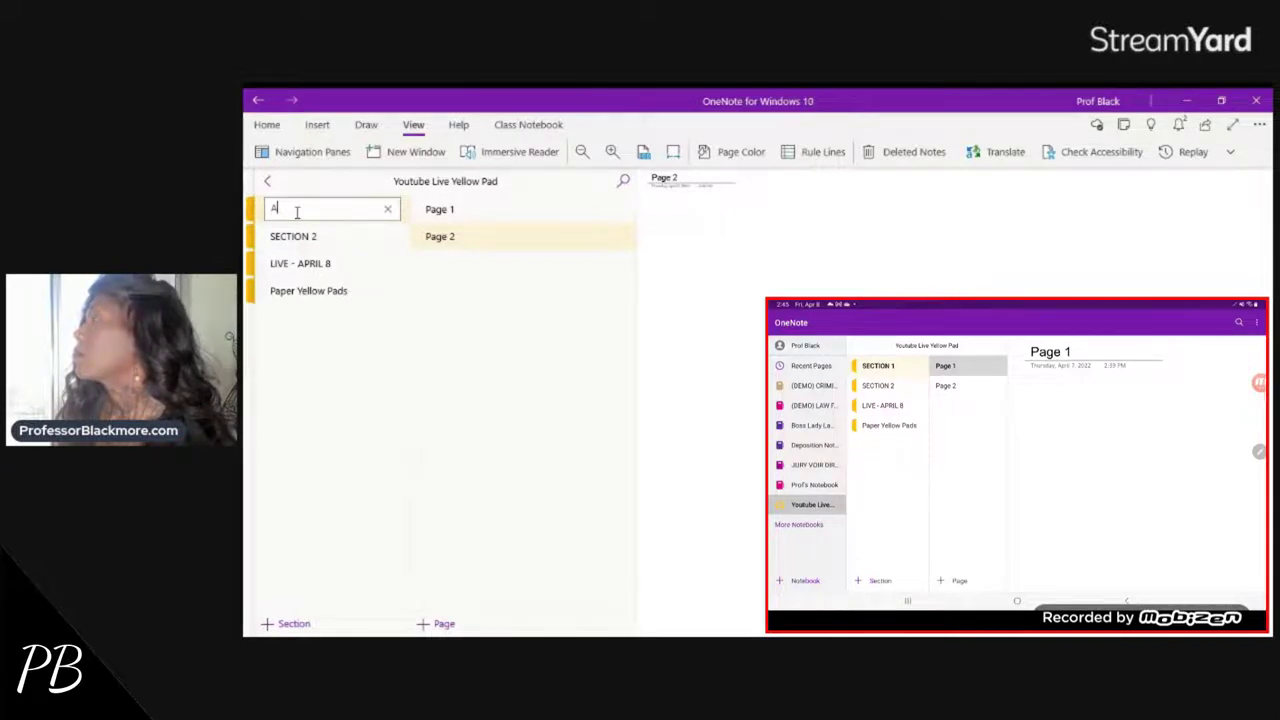
type("PRIL")
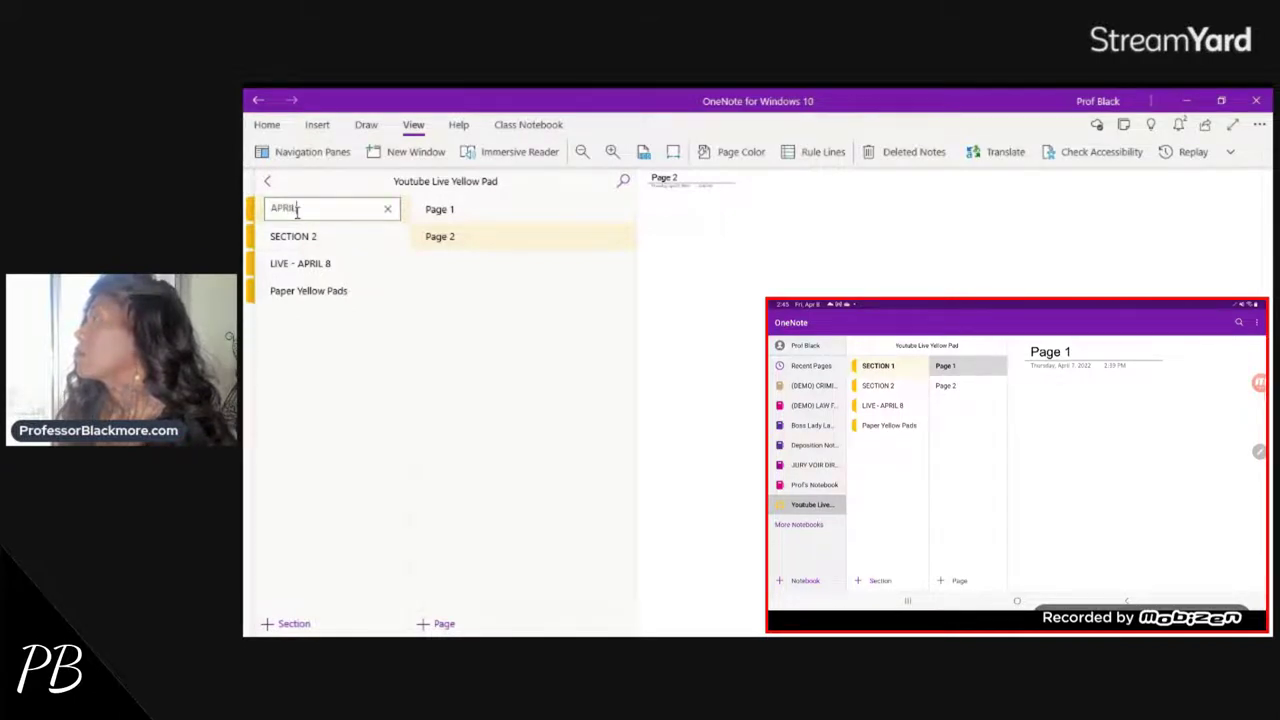
type(" 8 O")
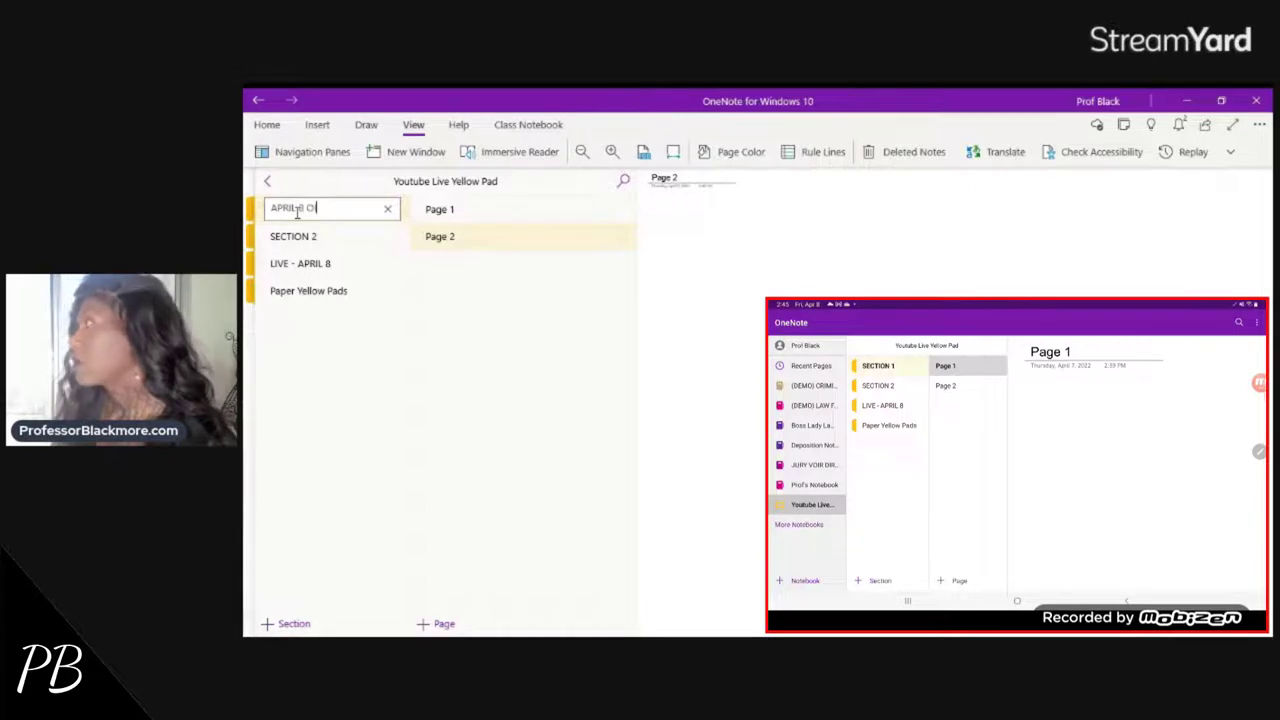
type("PEN")
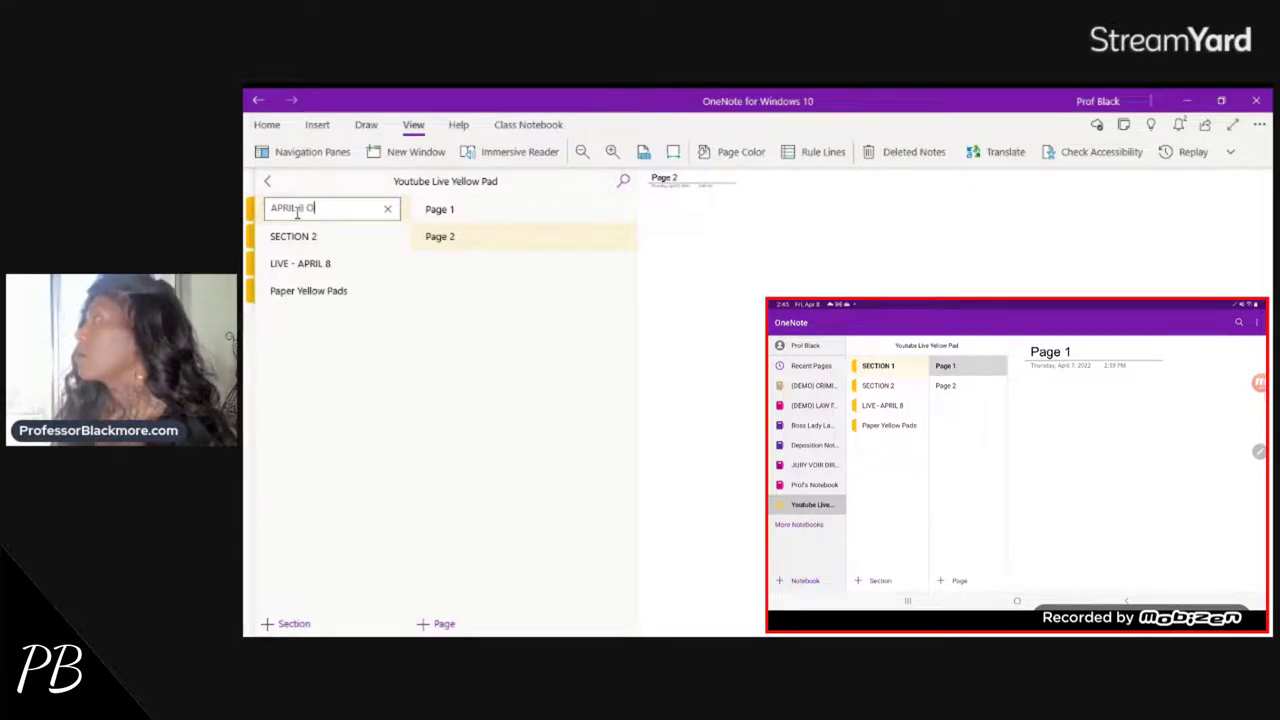
type("ING STATEMENT")
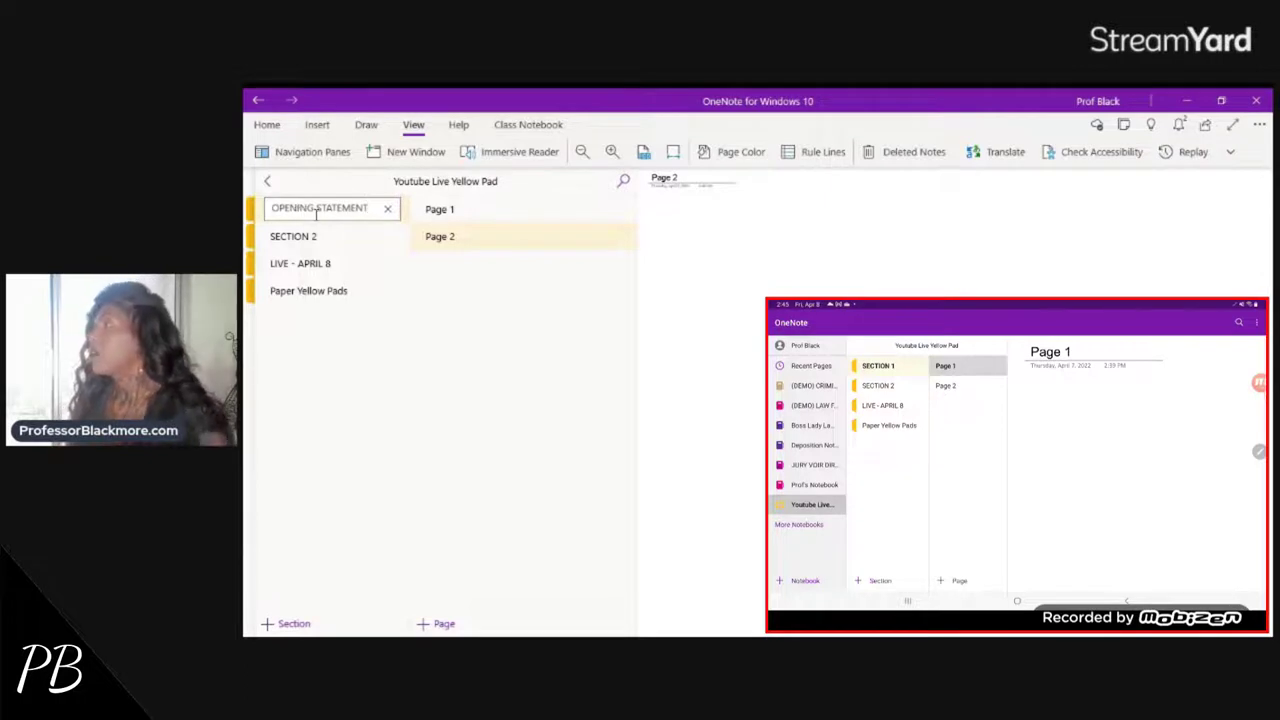
Retitle Page 1 of the opening statement section with the case name followed by "Opening Statement".
left_click(447, 213)
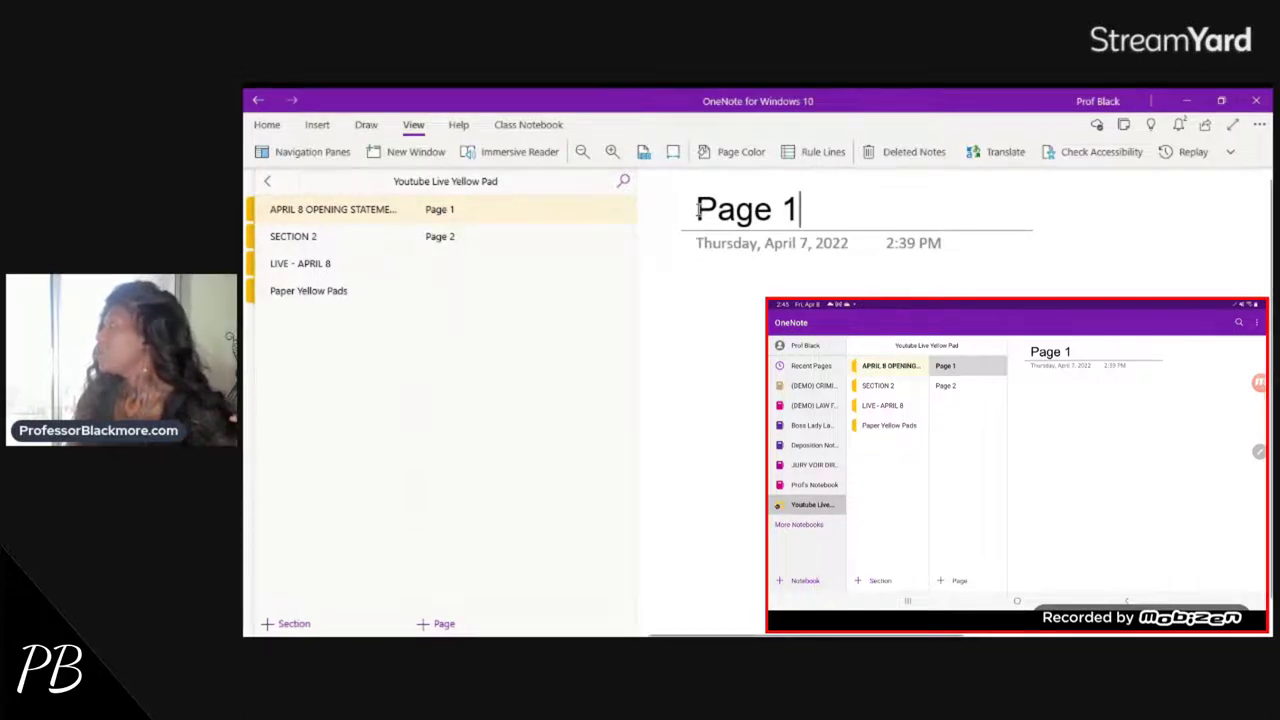
left_click_drag(698, 209, 798, 224)
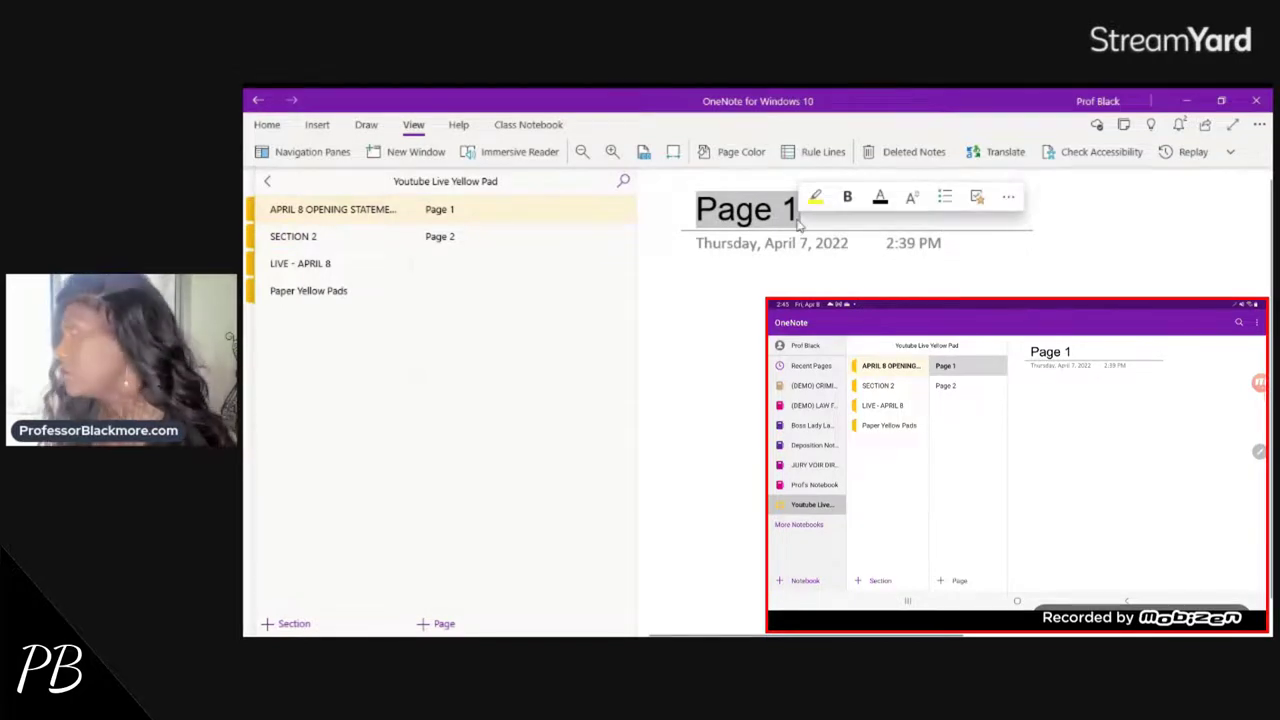
type("sMIT")
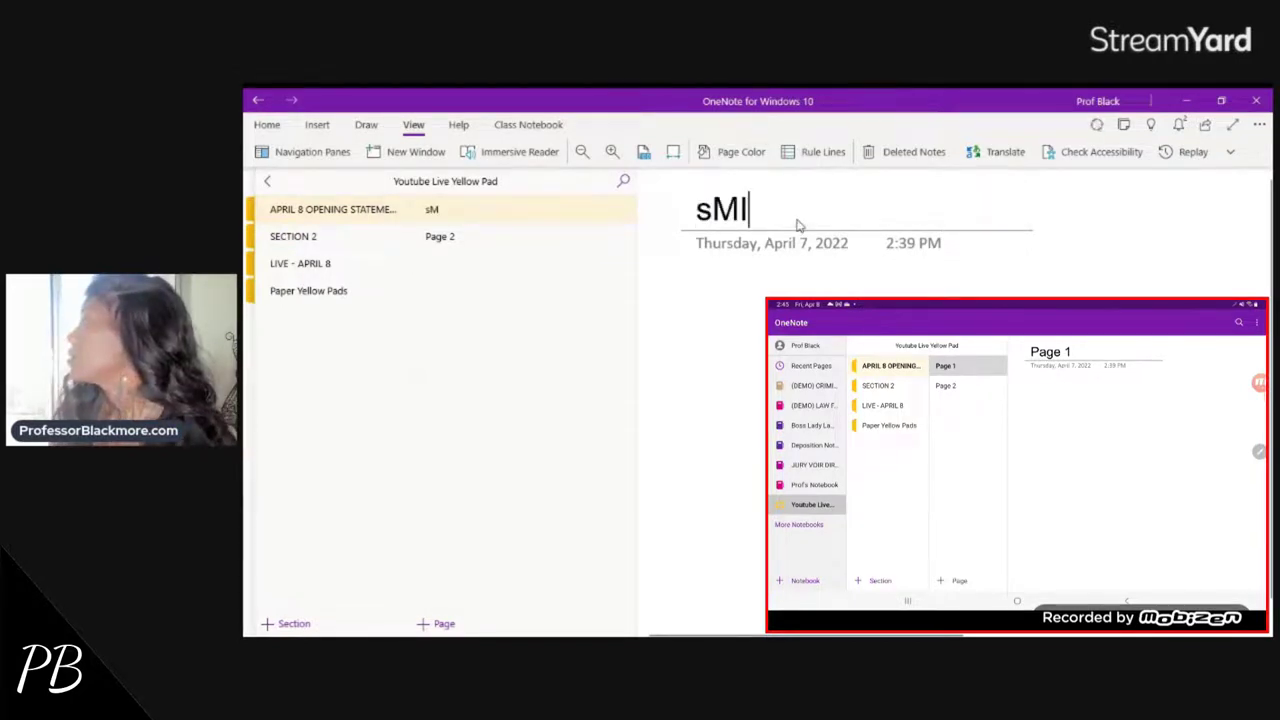
key("BackSpace")
key("BackSpace")
key("BackSpace")
key("BackSpace")
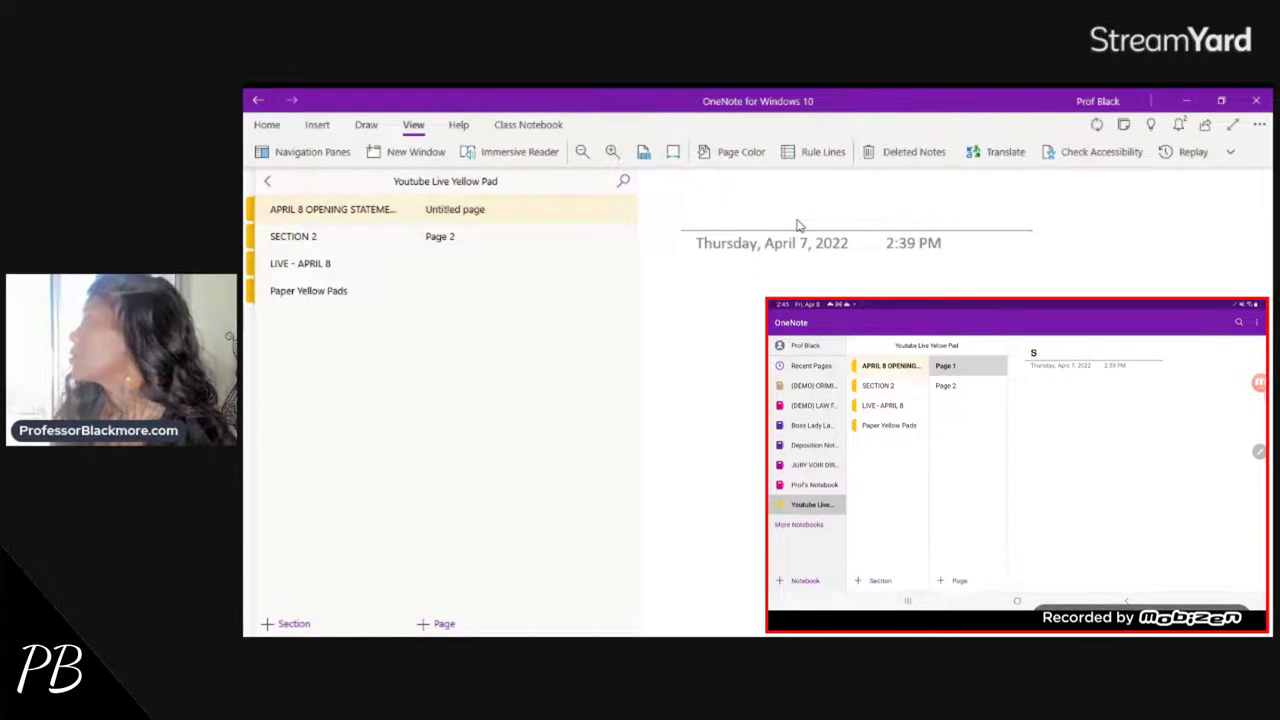
type("Smith v. Ca4ru")
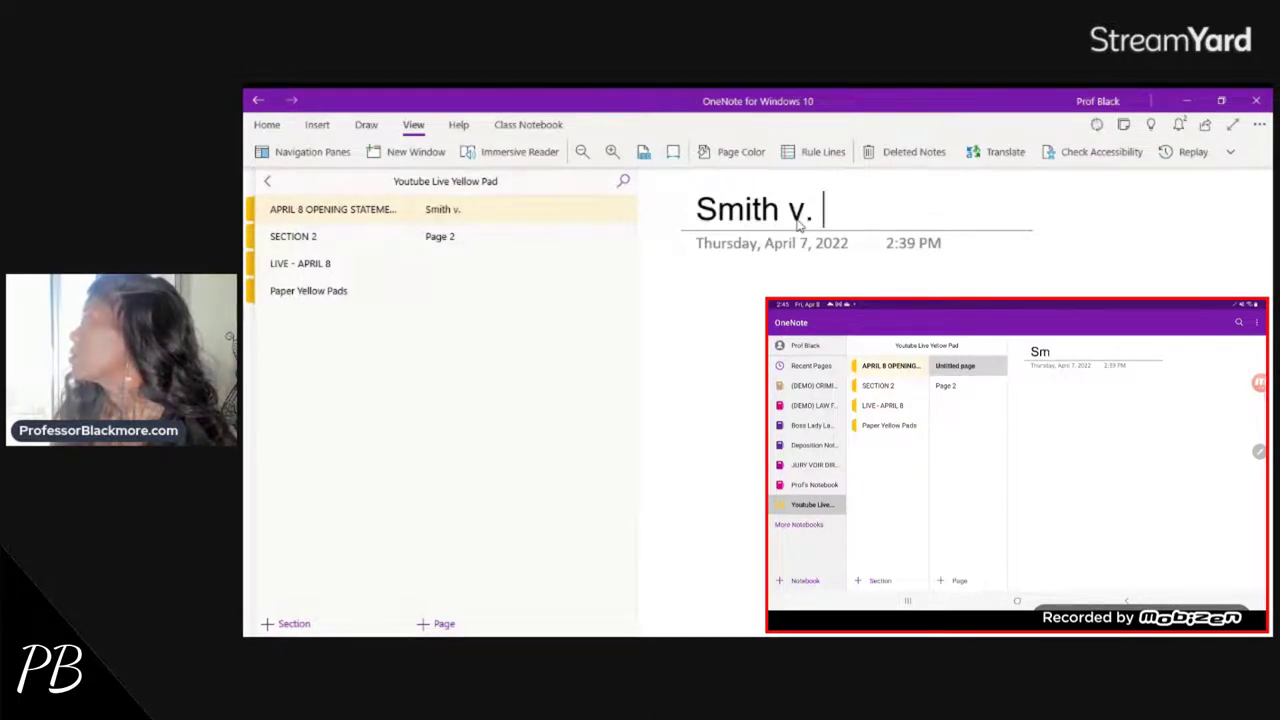
key("BackSpace")
key("BackSpace")
key("BackSpace")
type("ru")
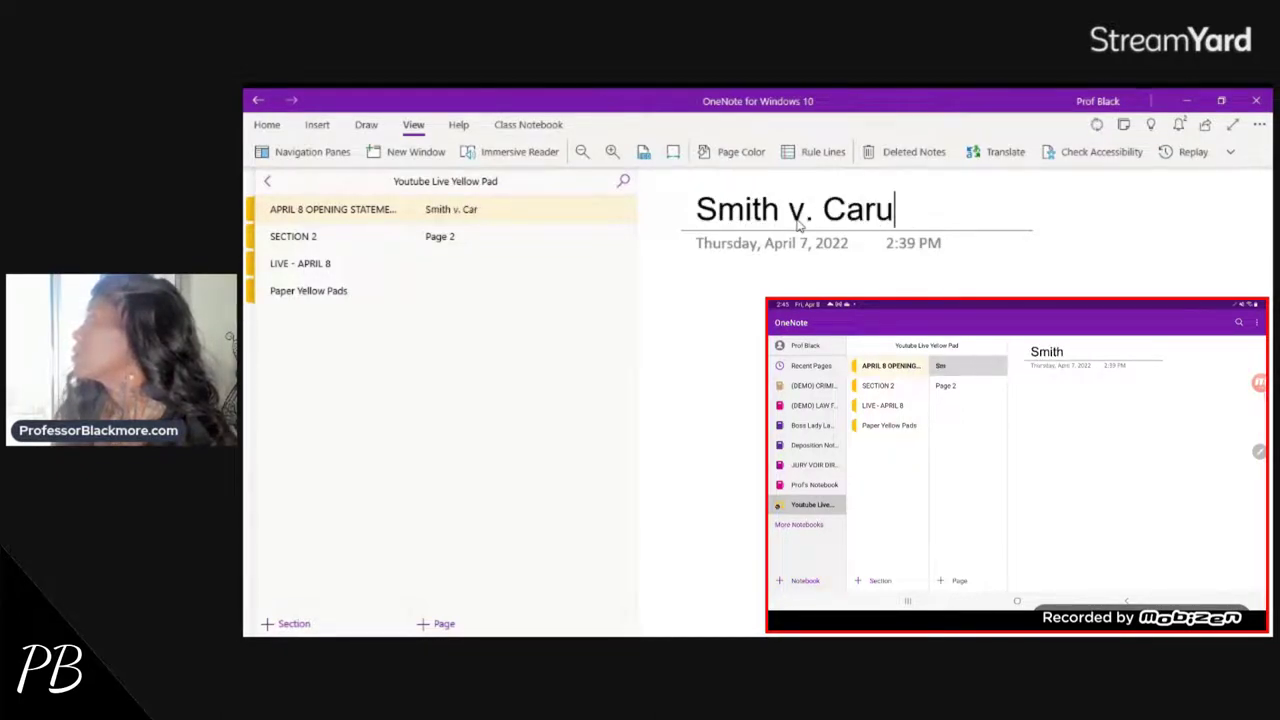
type("thers")
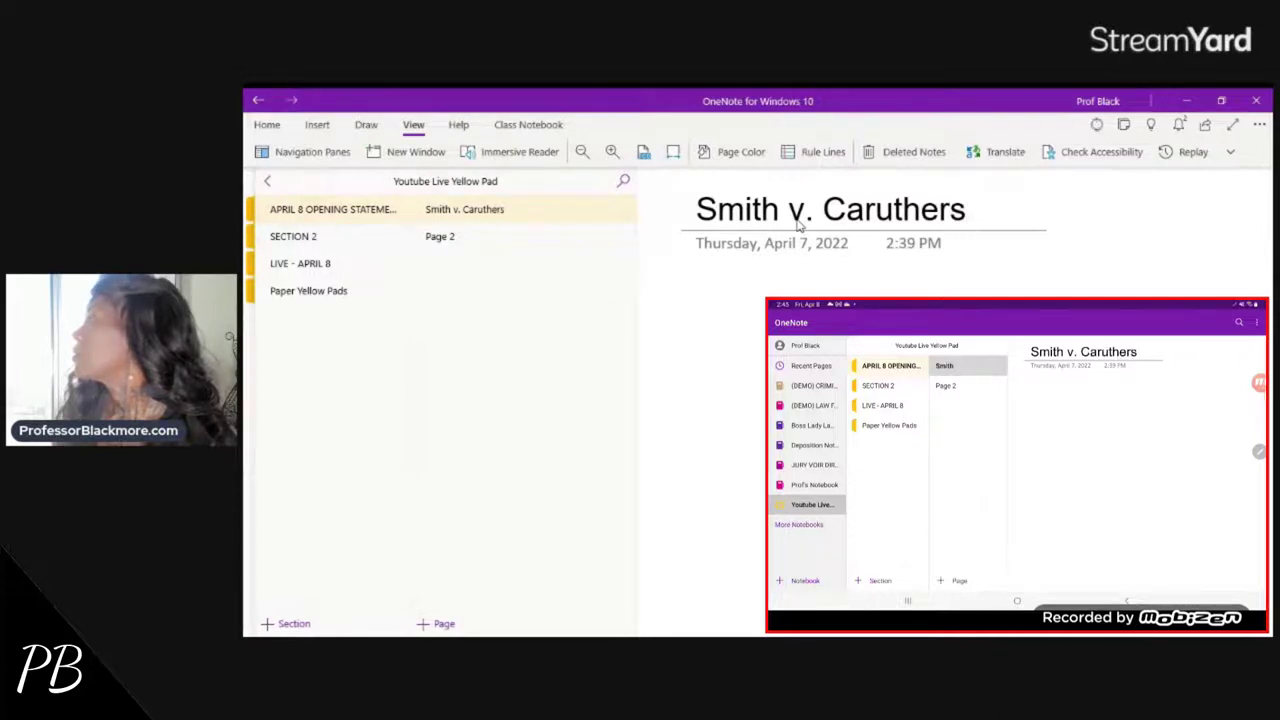
type(" Opening Statement")
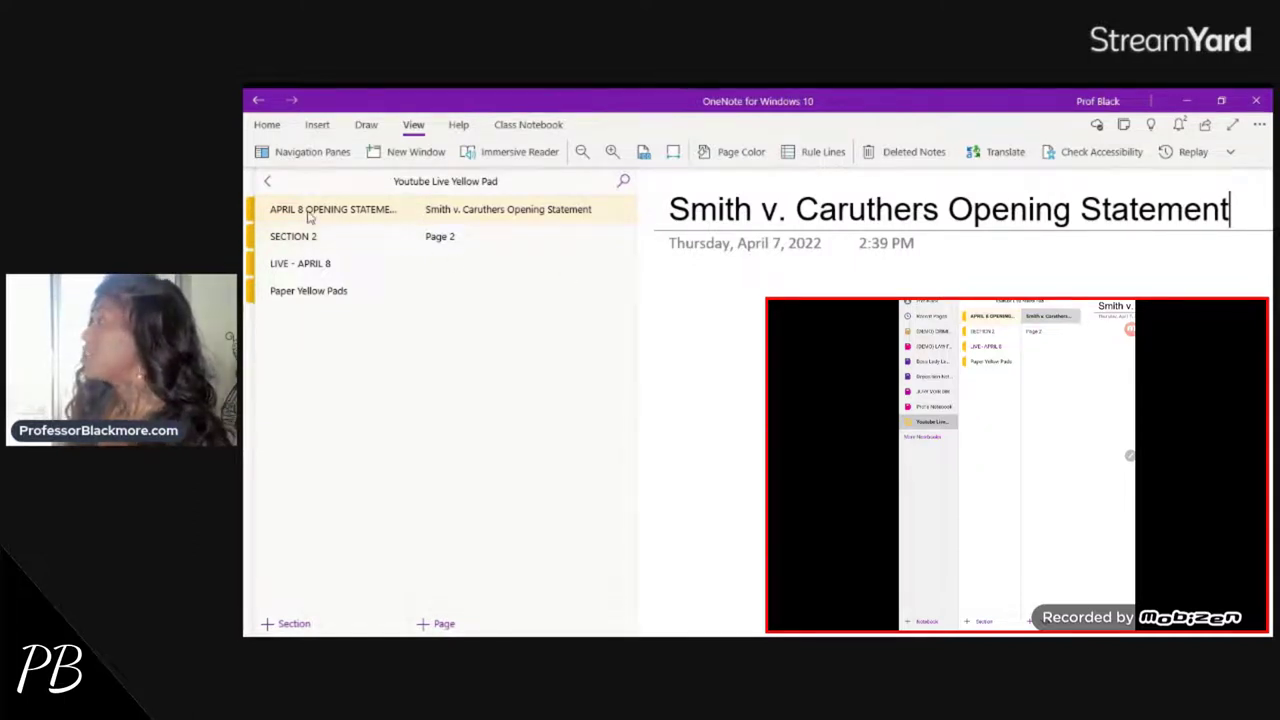
Open Page 1 in SECTION 1 of the YELLOW PAD NOTEBOOK TEMPLATE (Demo) notebook and view the available page colors.
left_click(267, 182)
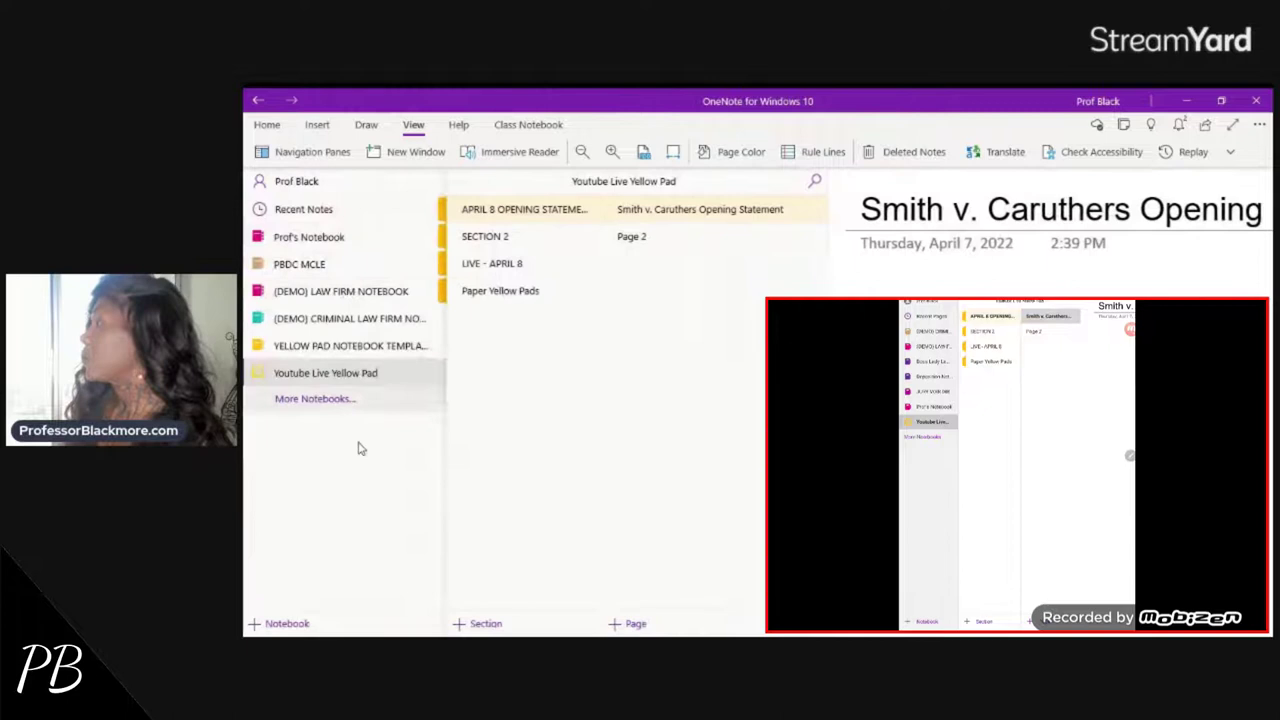
left_click(320, 346)
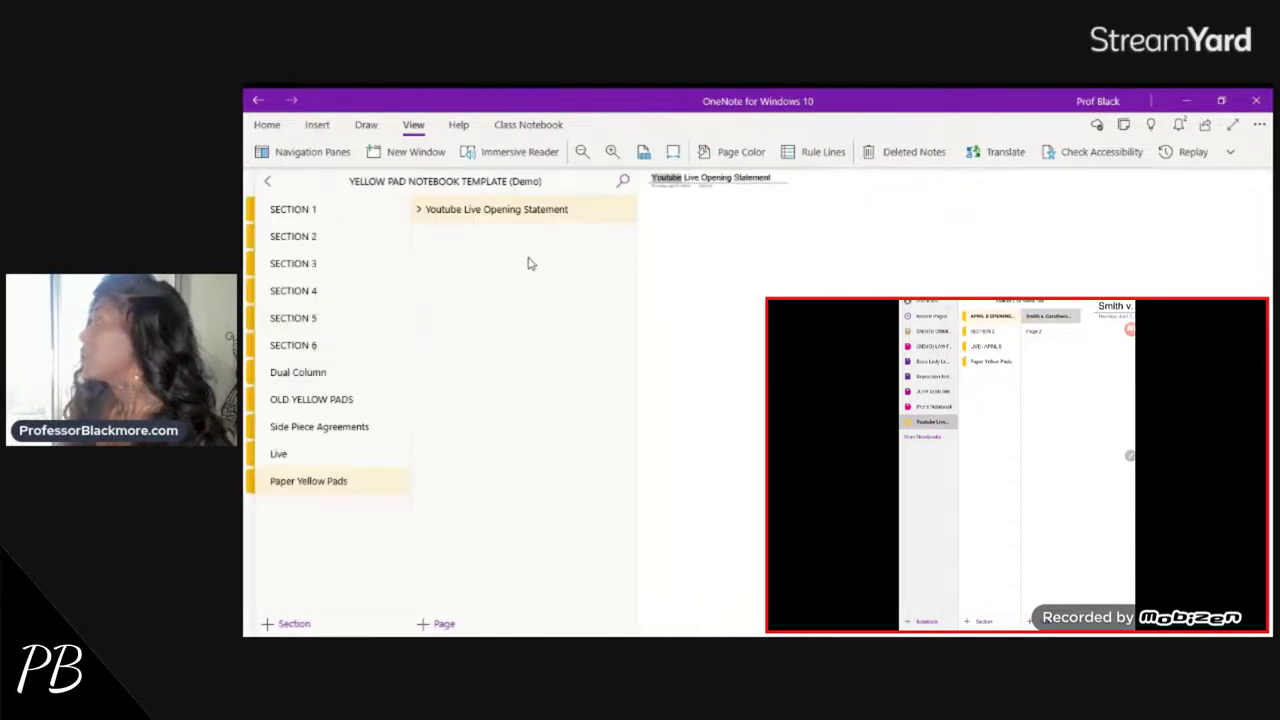
left_click(295, 219)
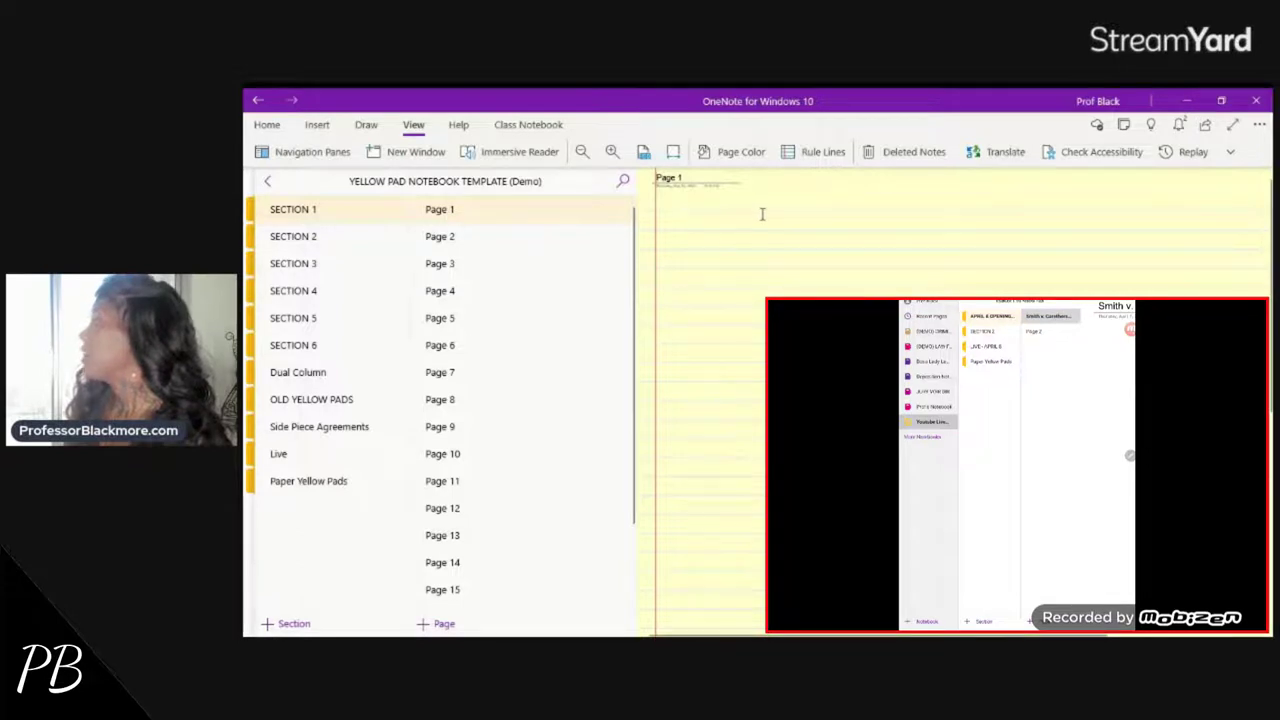
left_click(737, 157)
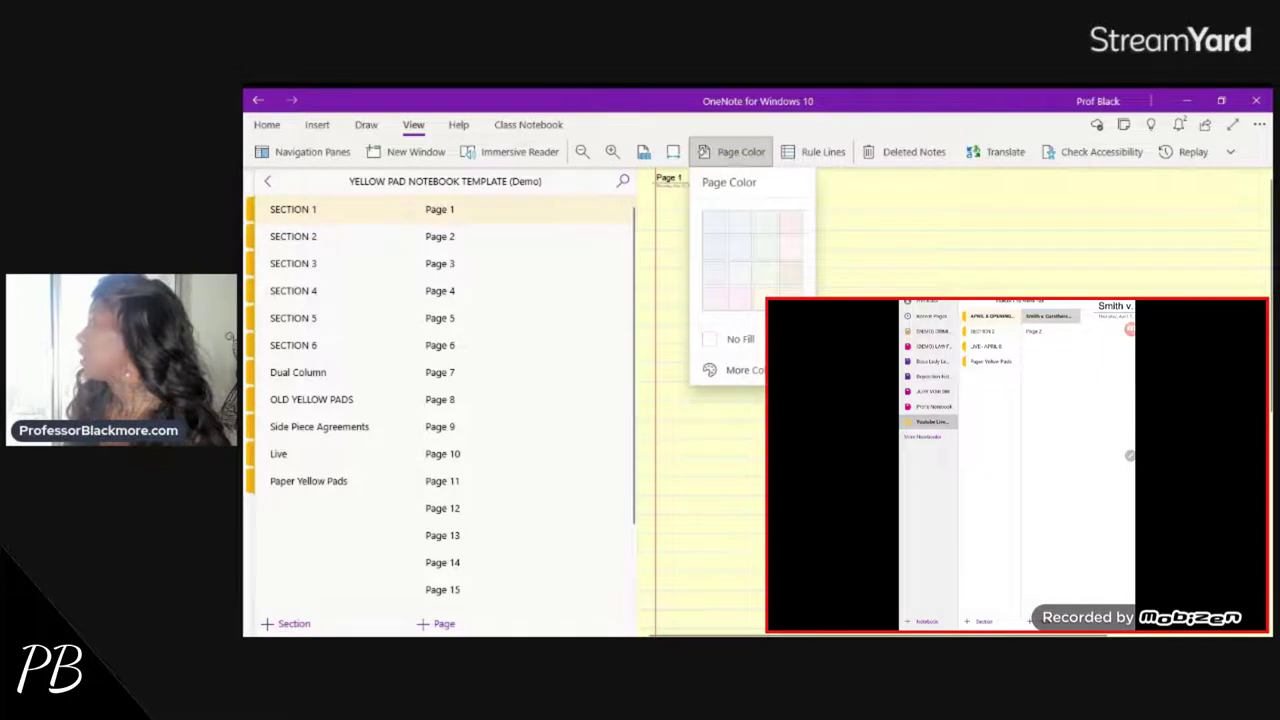
left_click(858, 202)
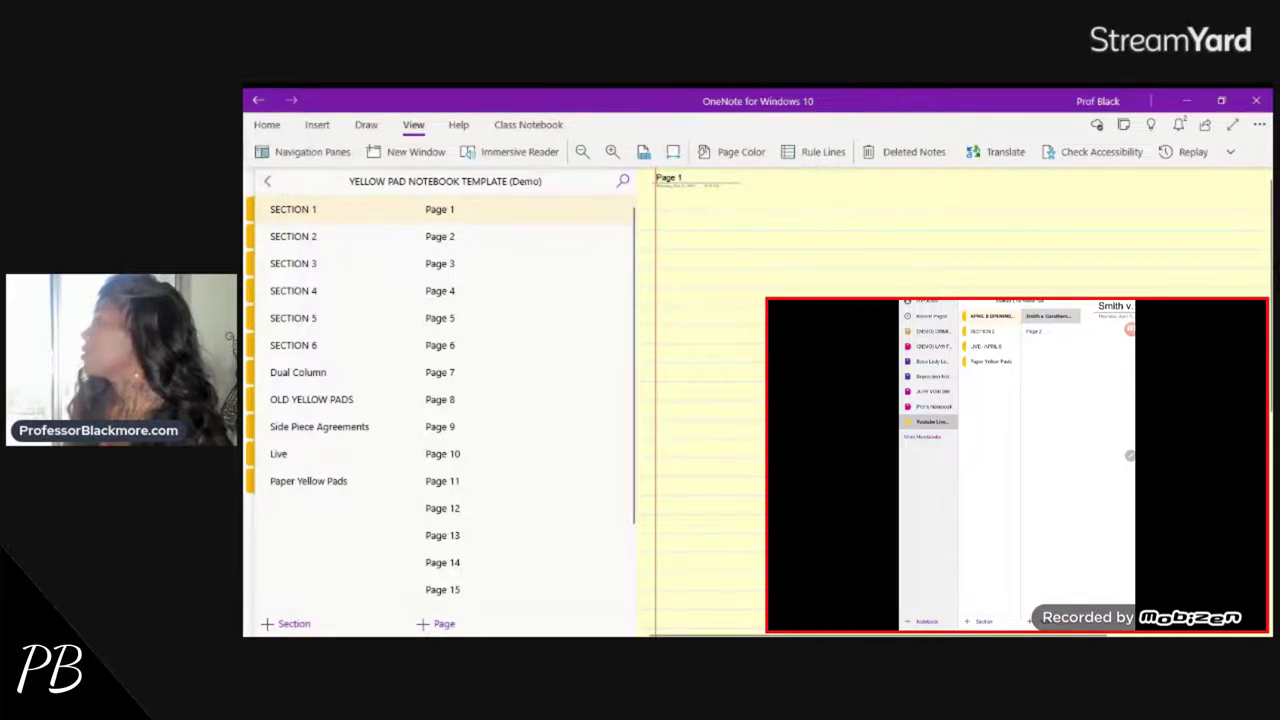
Copy the yellow Page 1 of the template notebook into the APRIL 8 OPENING STATEMENT section of Youtube Live Yellow Pad, below Page 2.
right_click(452, 213)
left_click(495, 297)
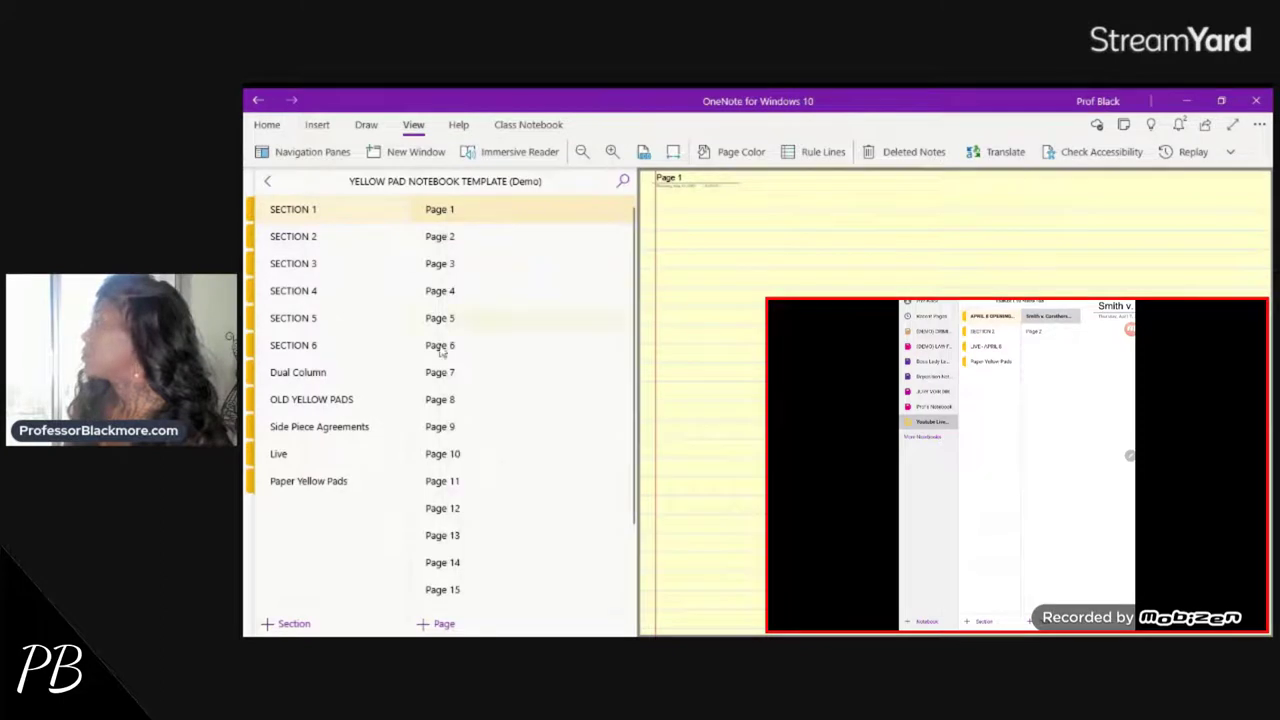
left_click(267, 181)
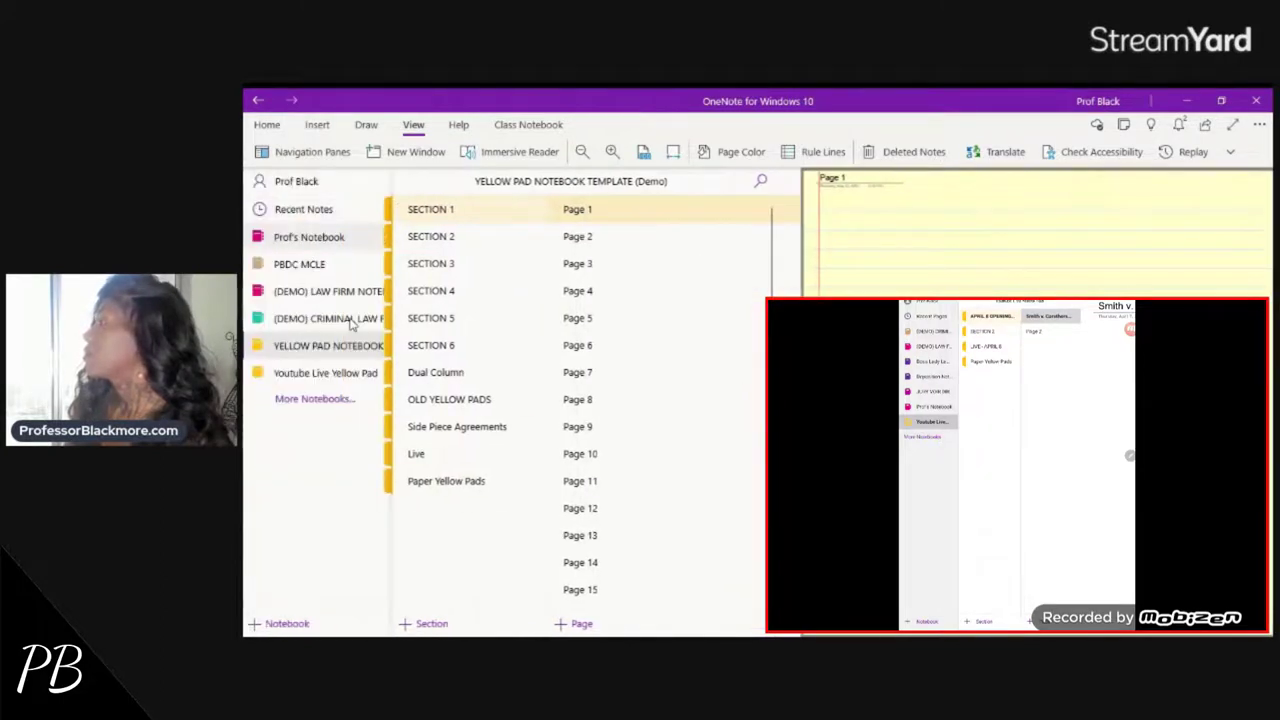
left_click(325, 373)
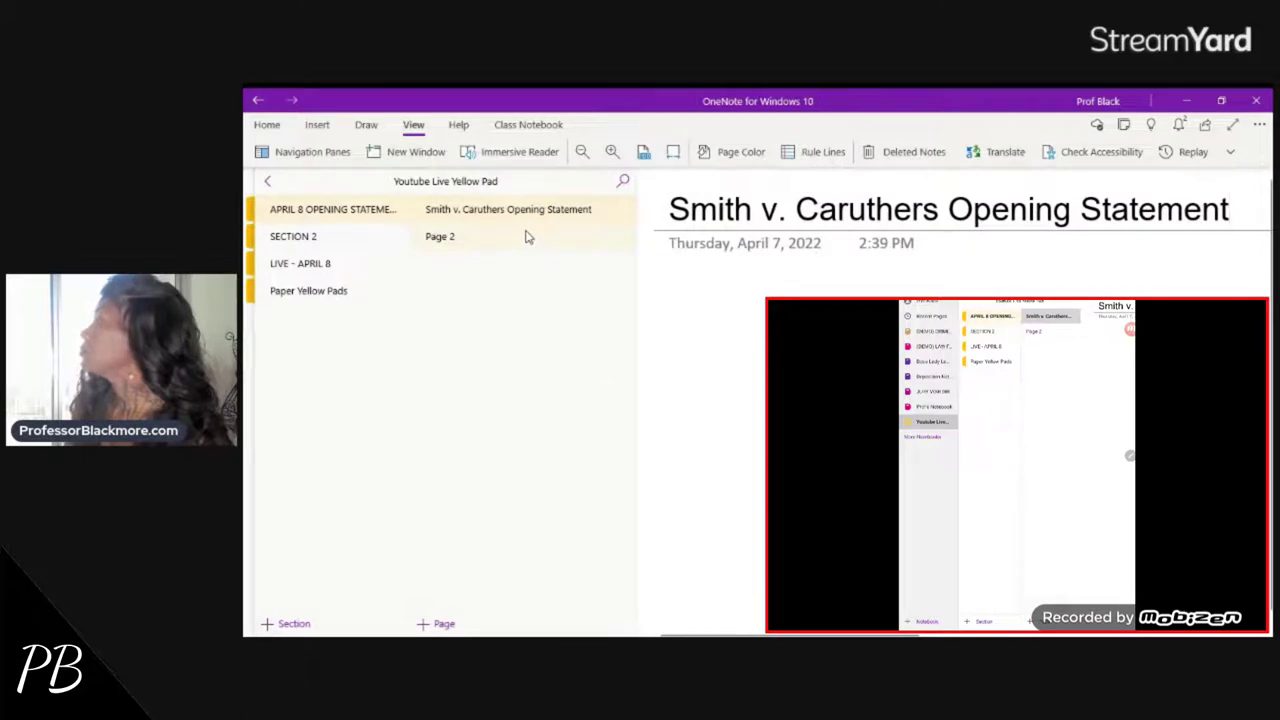
right_click(458, 245)
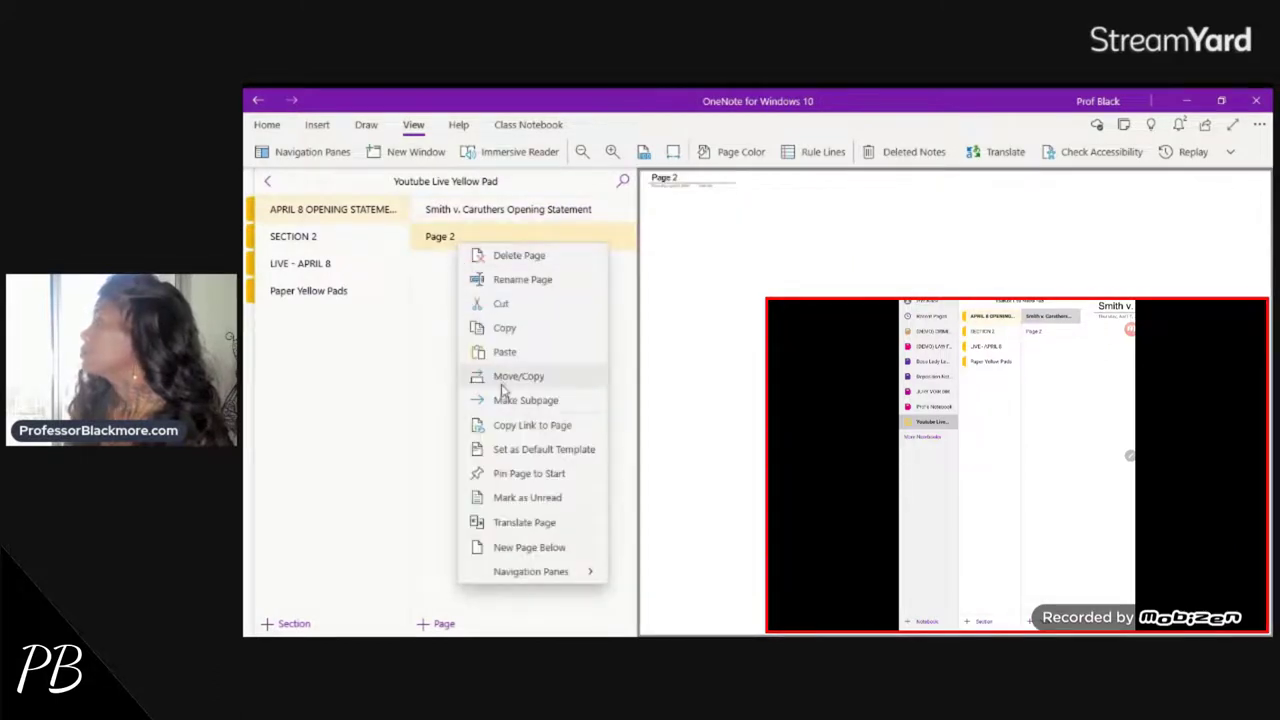
left_click(505, 352)
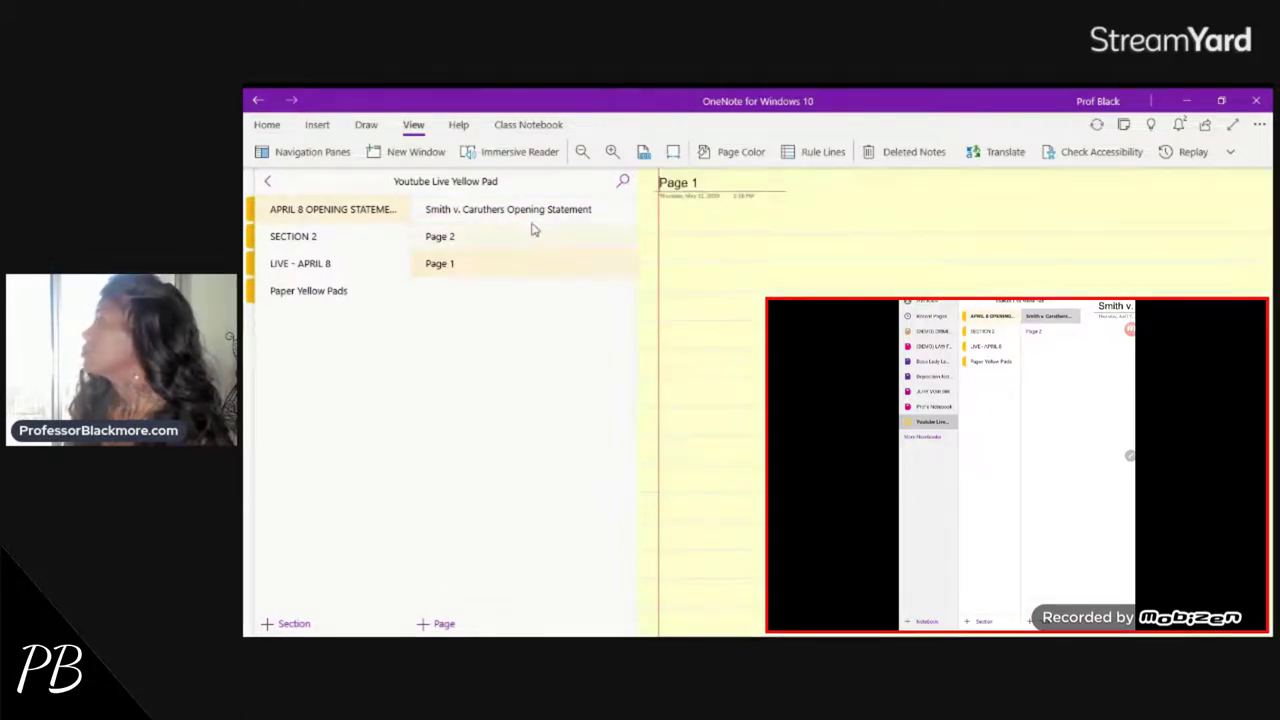
Copy the title text of the white opening statement page, and delete that page from the section.
left_click(484, 213)
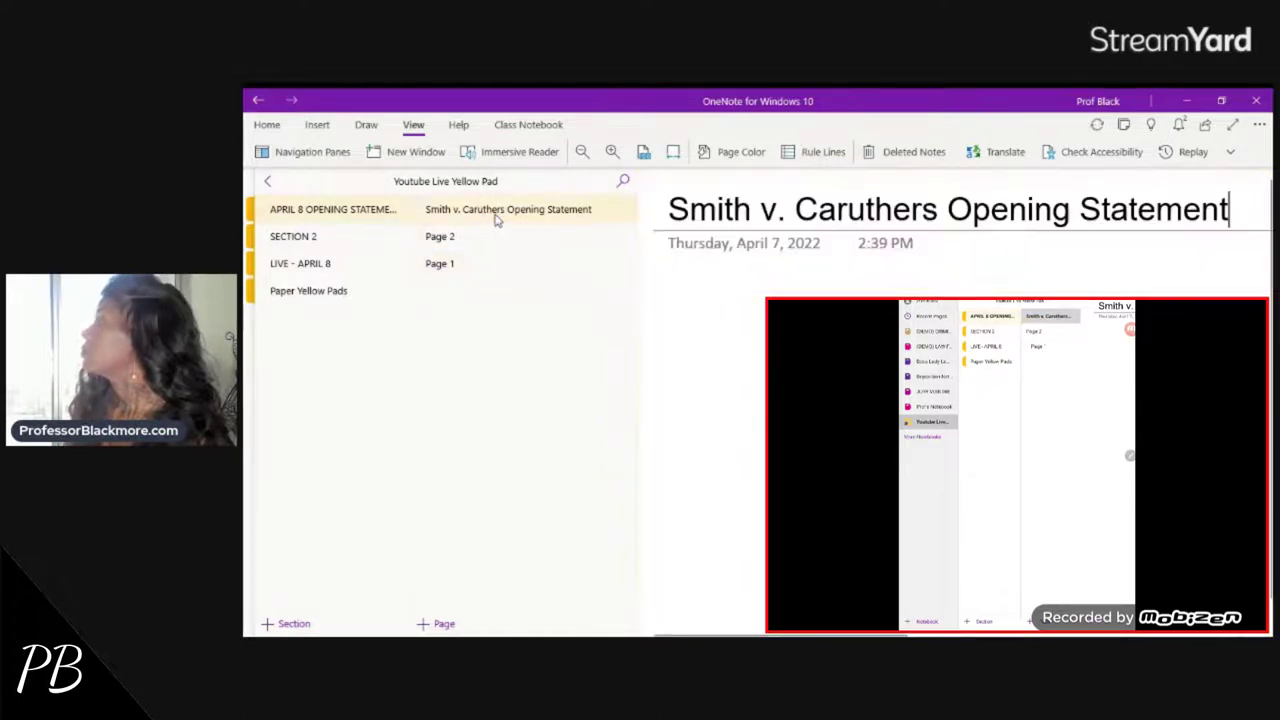
left_click_drag(665, 212, 1210, 228)
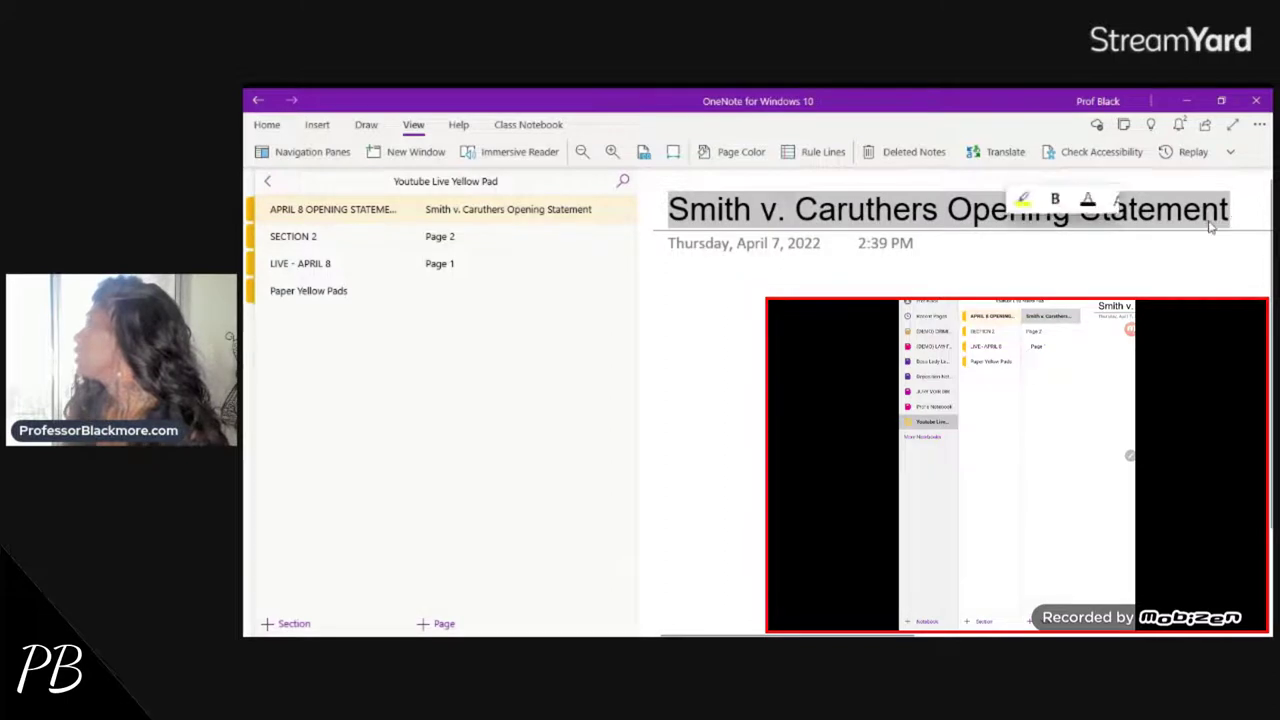
right_click(1210, 228)
left_click(1000, 261)
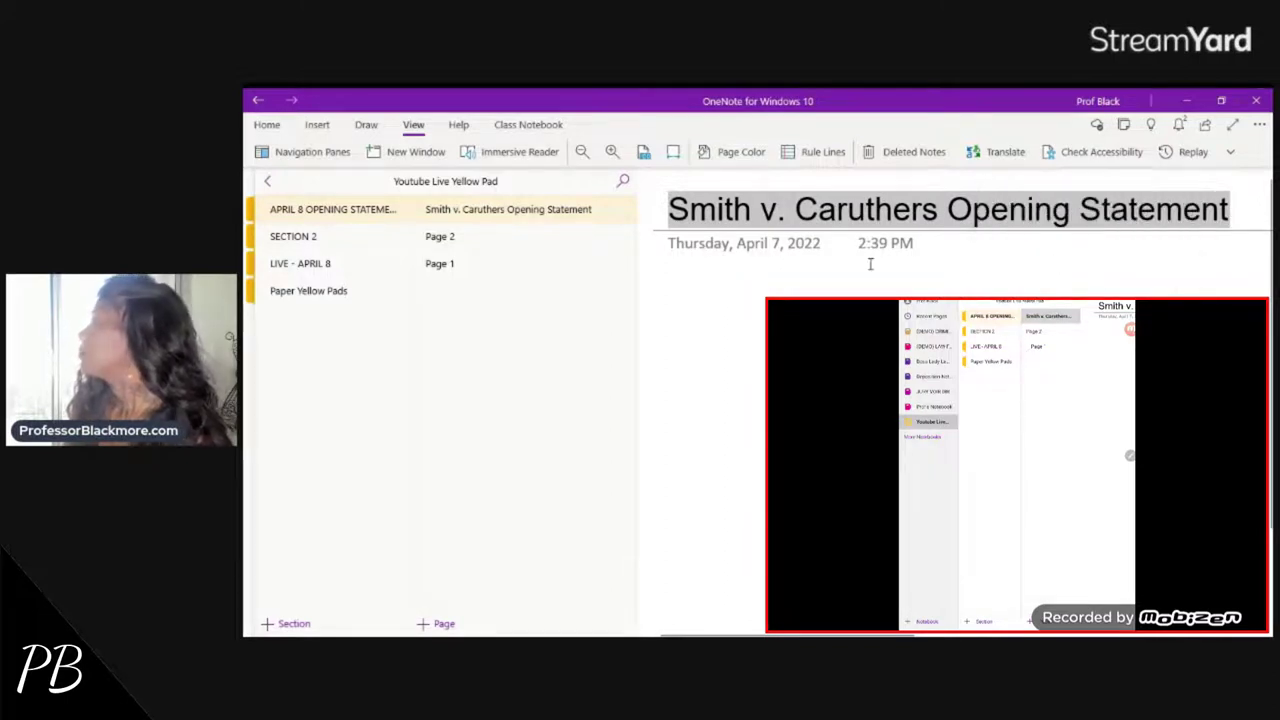
right_click(458, 210)
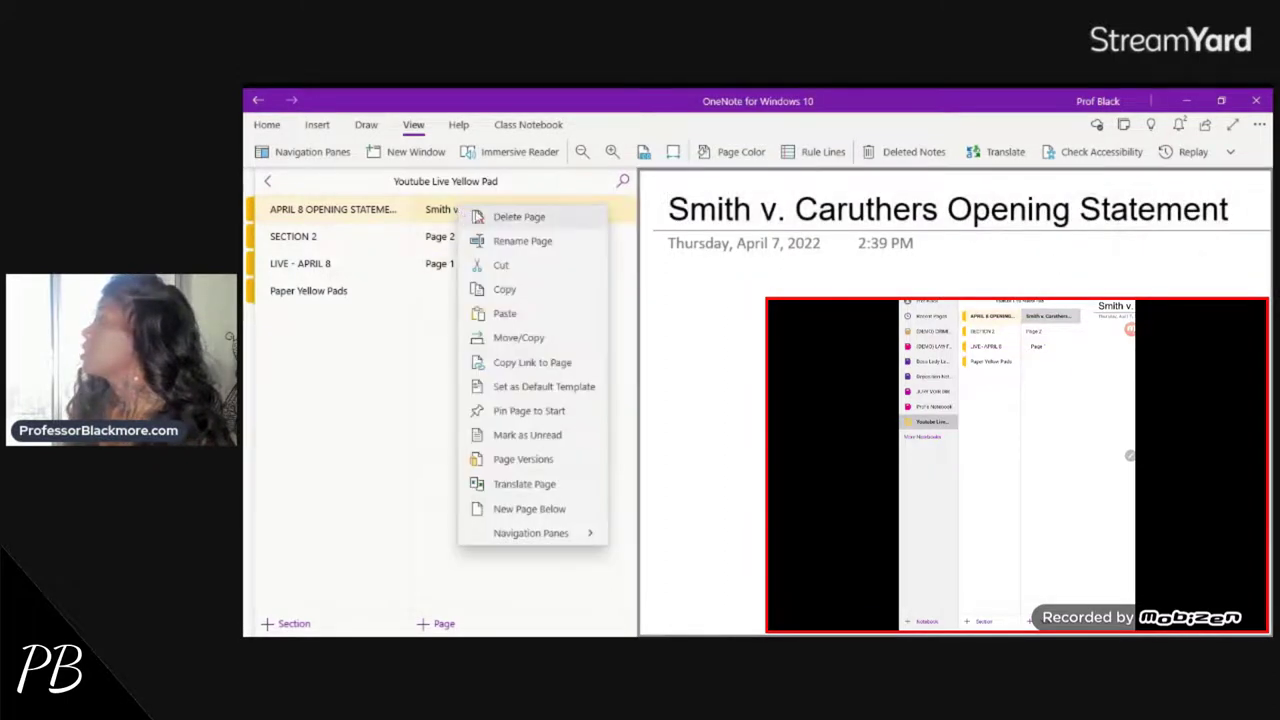
left_click(511, 225)
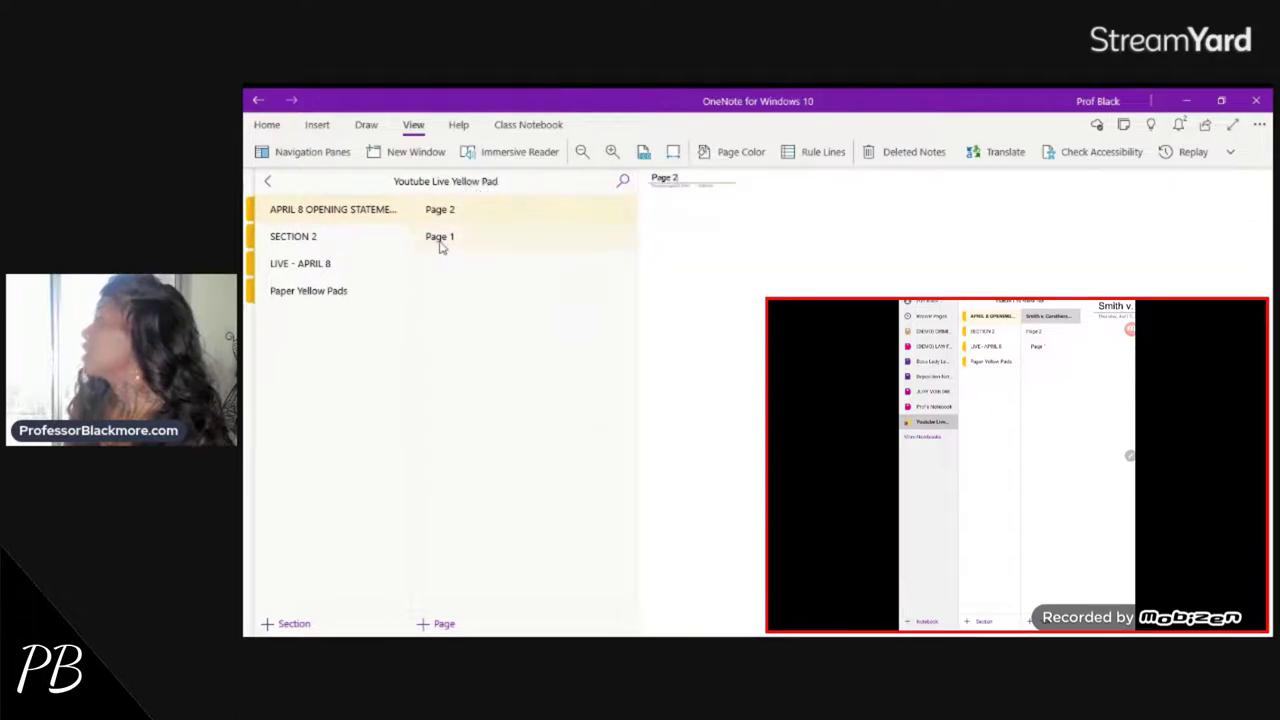
Replace the yellow Page 1 title with the copied opening statement title, and move the page above Page 2.
left_click(584, 237)
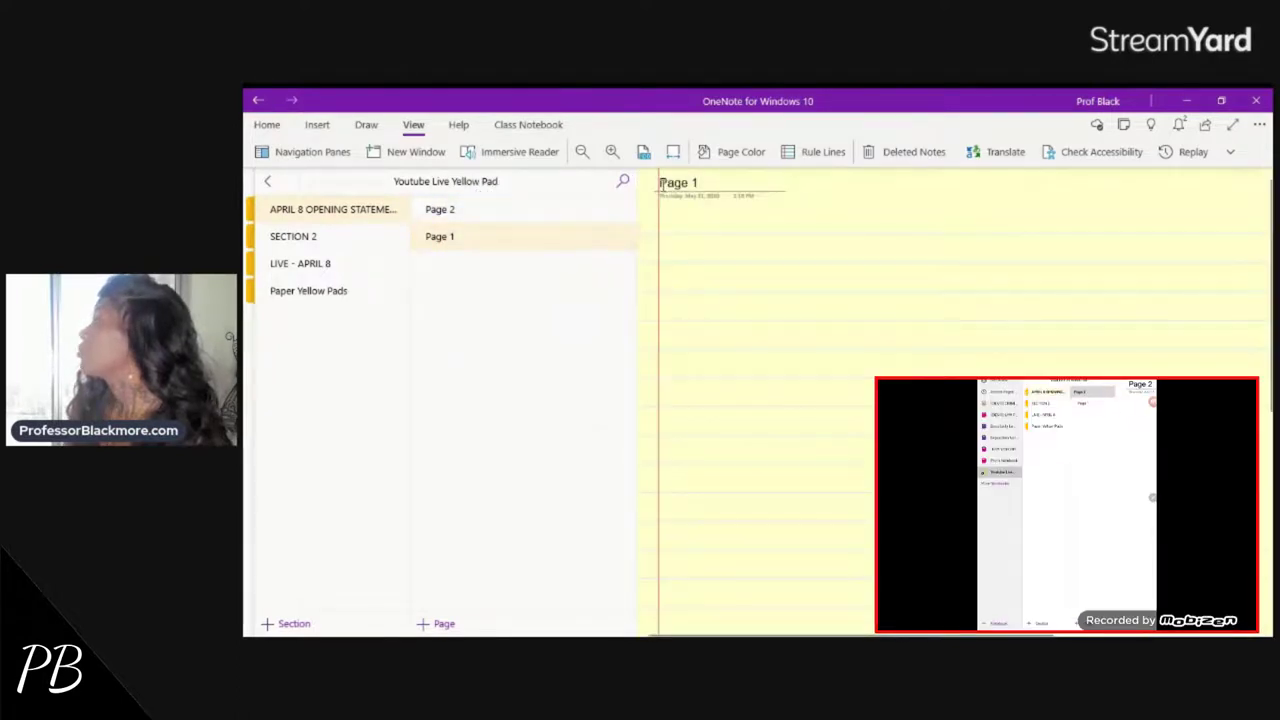
left_click_drag(661, 183, 695, 183)
right_click(694, 184)
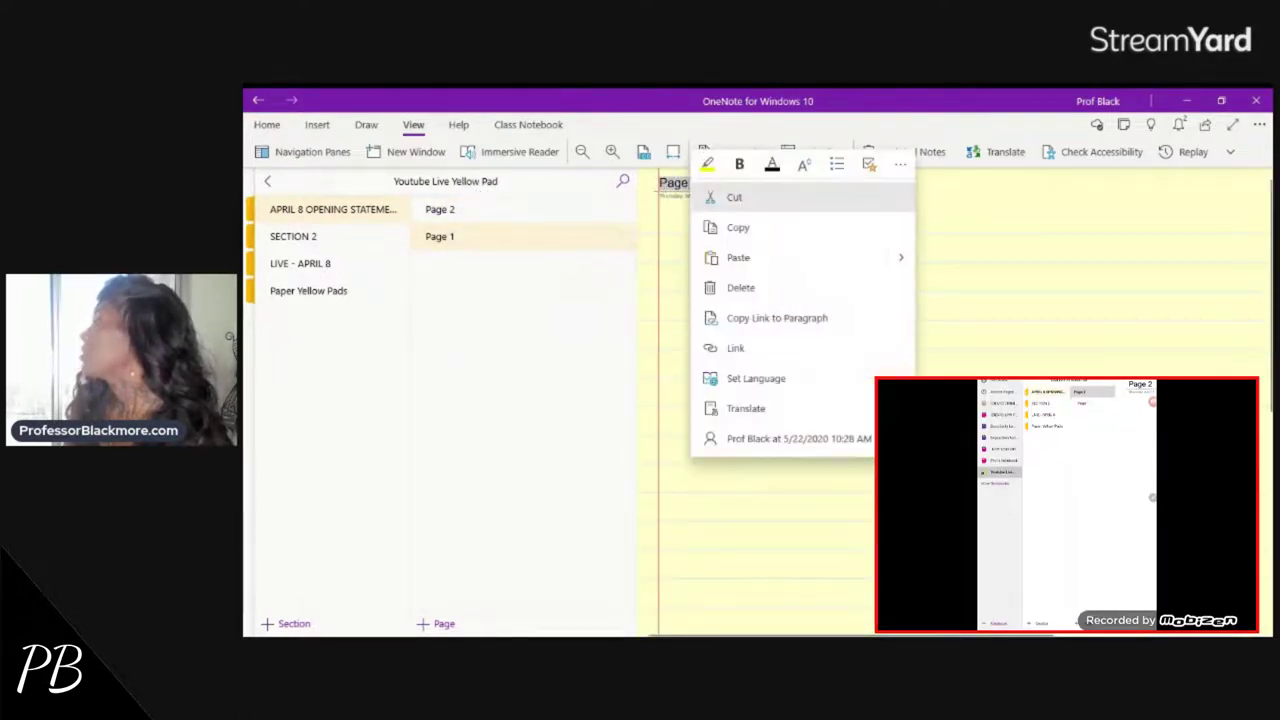
left_click(725, 258)
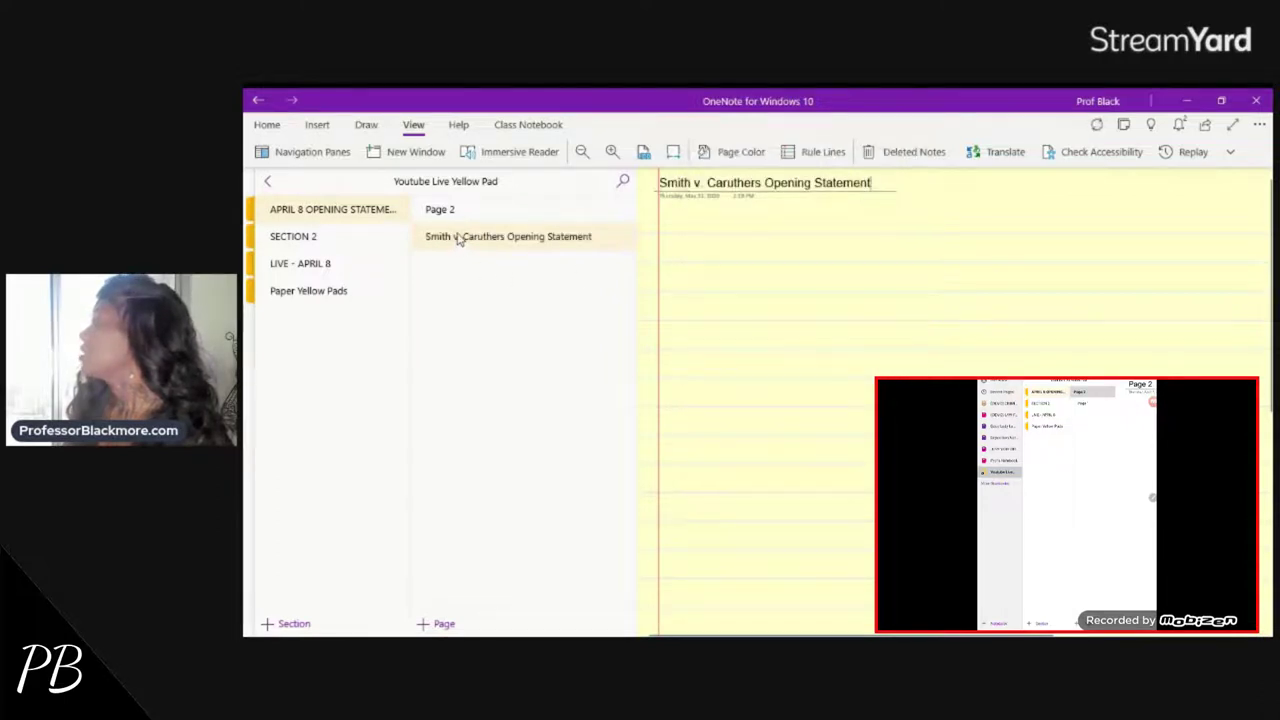
left_click_drag(457, 238, 457, 209)
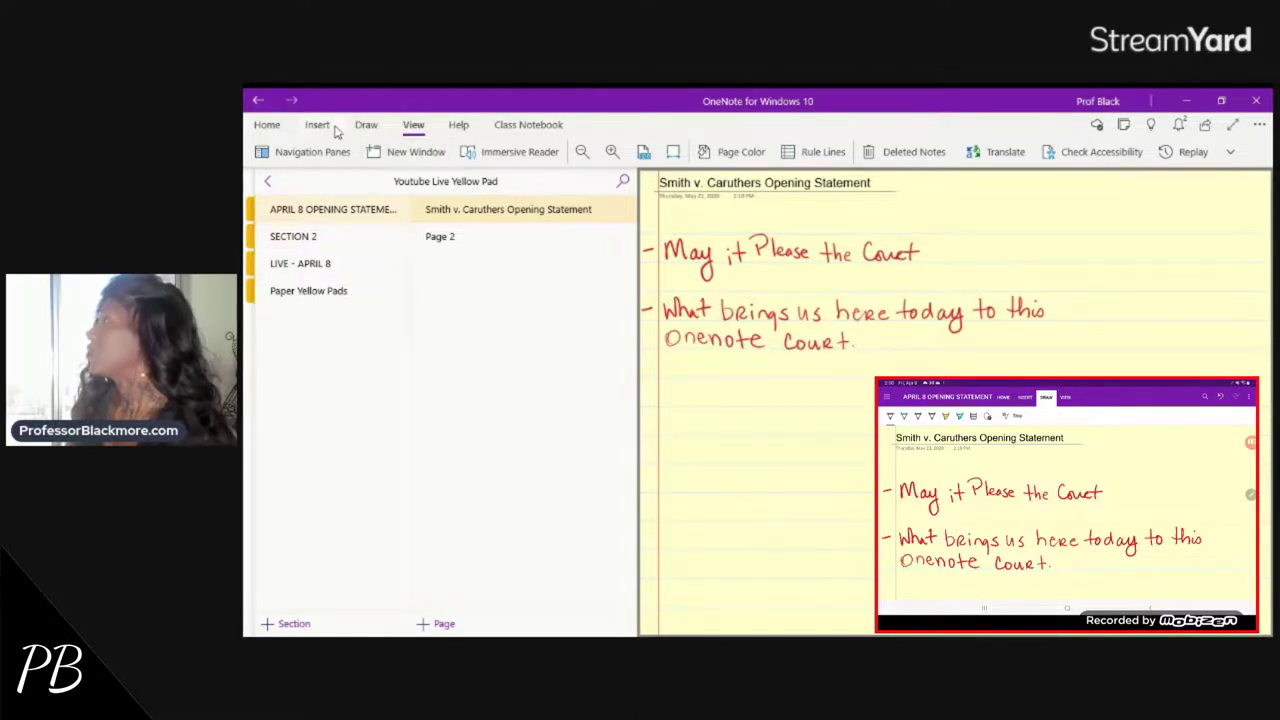
Convert the handwritten red notes on the opening statement page to typed text with Ink to Text.
left_click(366, 124)
left_click(322, 151)
mouse_move(660, 234)
left_mouse_down()
mouse_move(845, 300)
mouse_move(1004, 380)
mouse_move(1050, 376)
left_mouse_up()
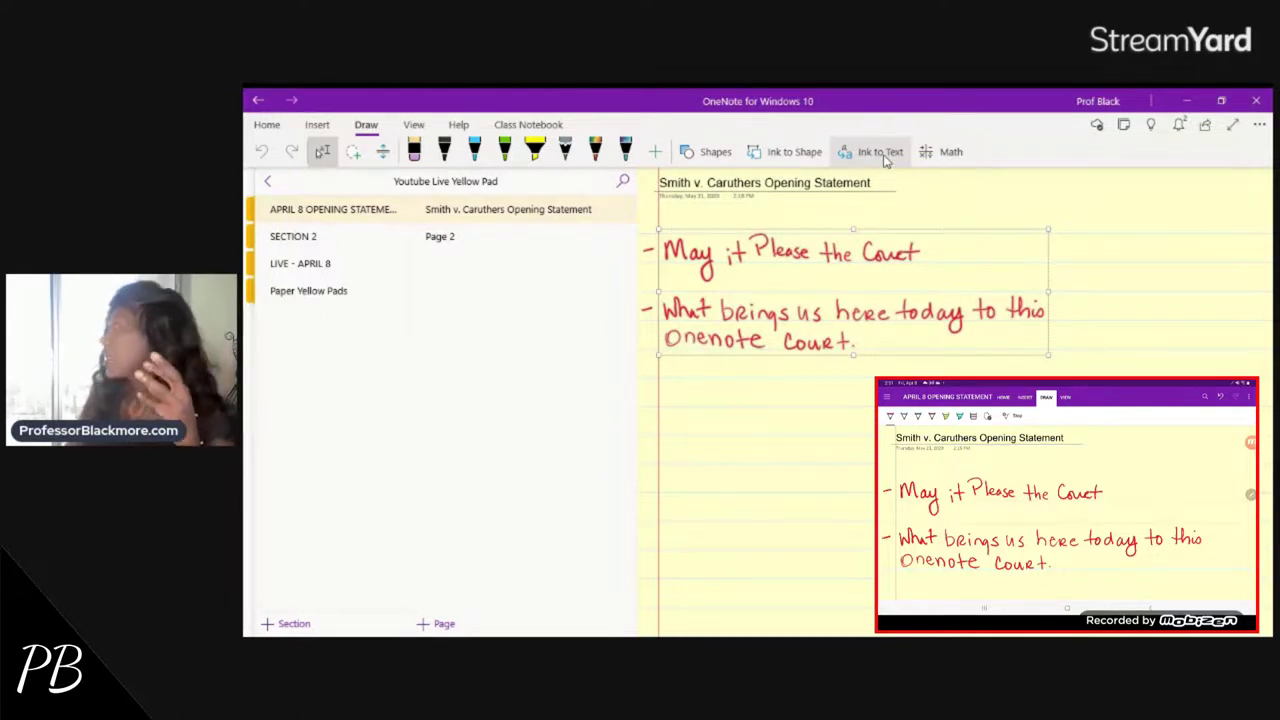
left_click(880, 153)
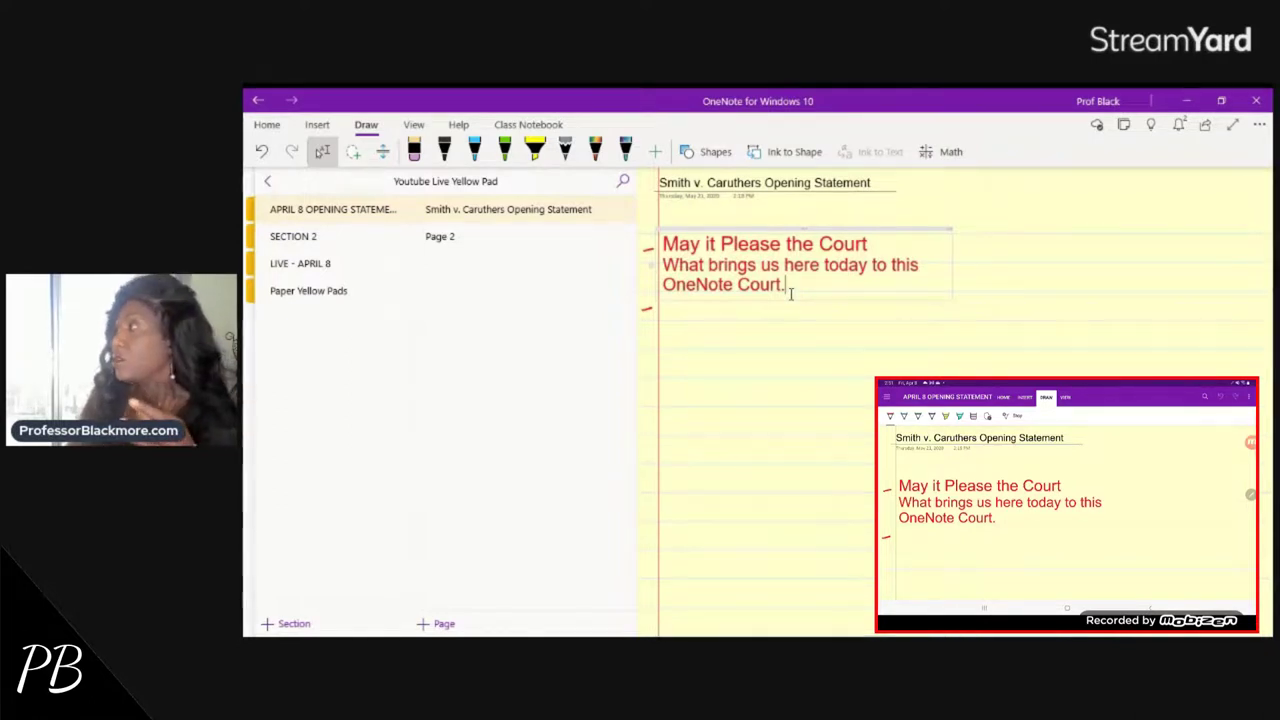
Open April 7 - Opening Statement in the Paper Yellow Pads section, enlarge its yellow pad photo and fit the view to page width.
left_click(309, 292)
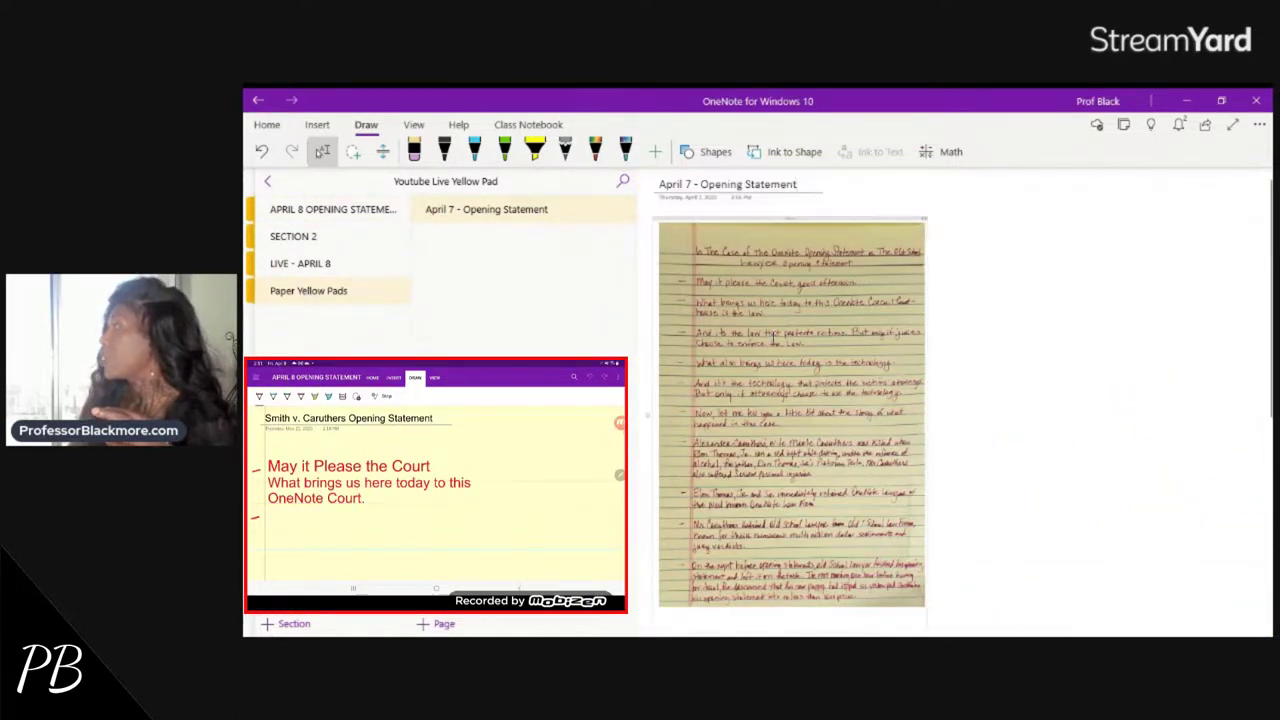
left_click(862, 367)
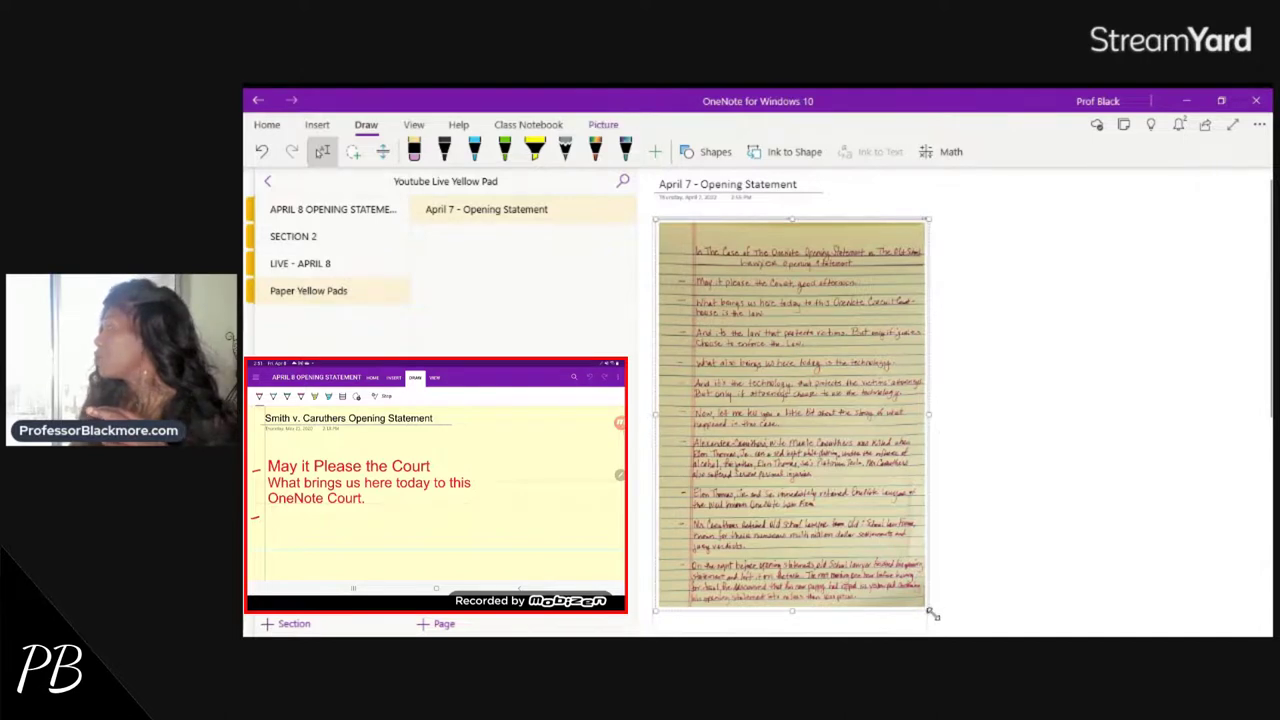
left_click_drag(931, 614, 1023, 634)
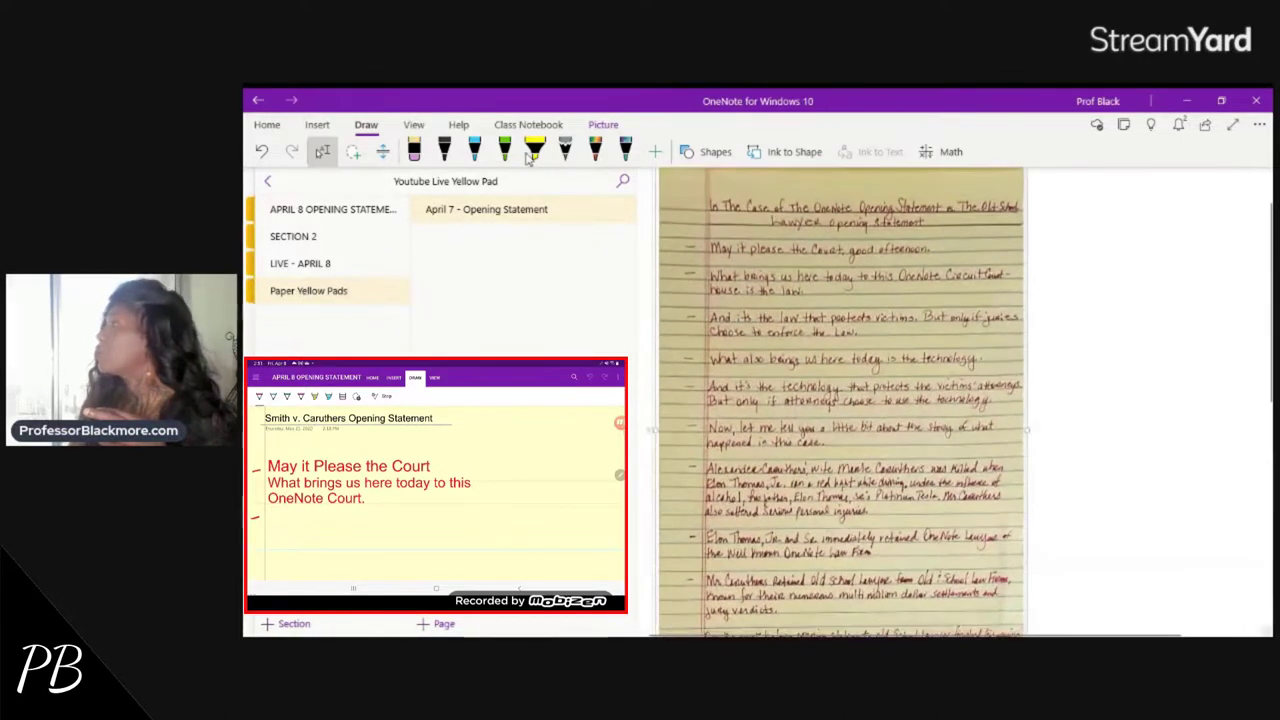
left_click(413, 124)
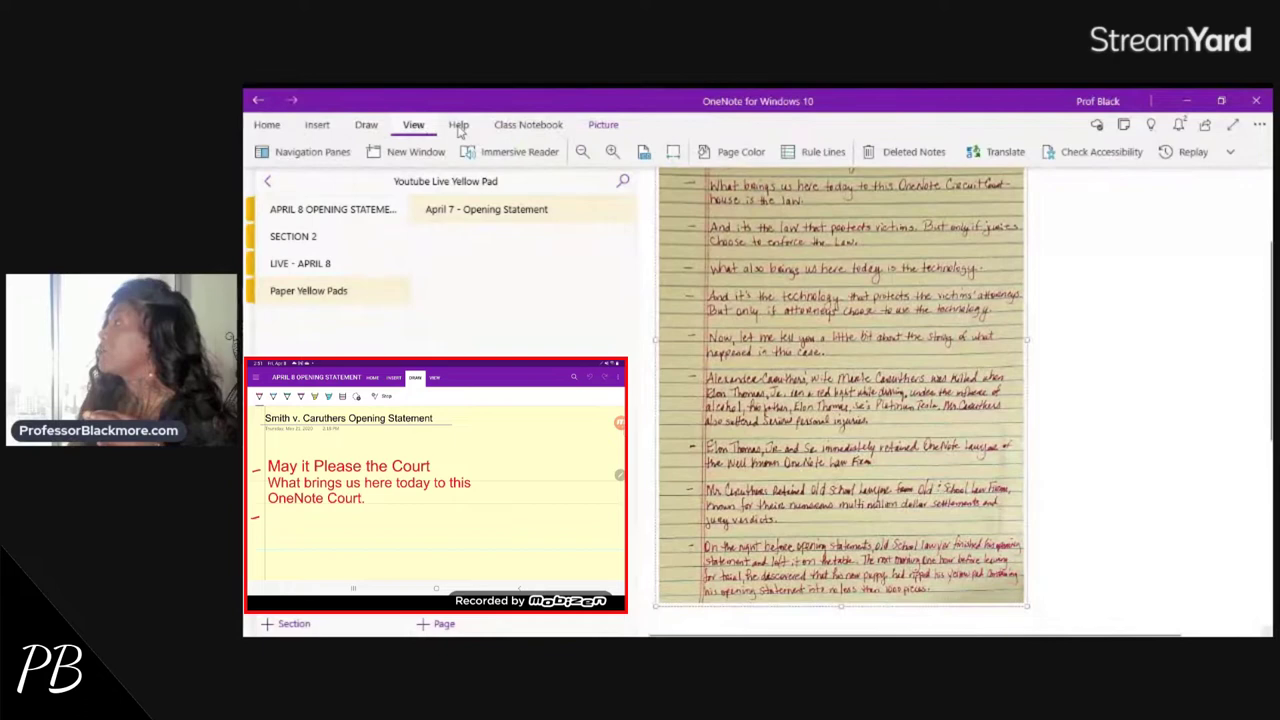
left_click(674, 152)
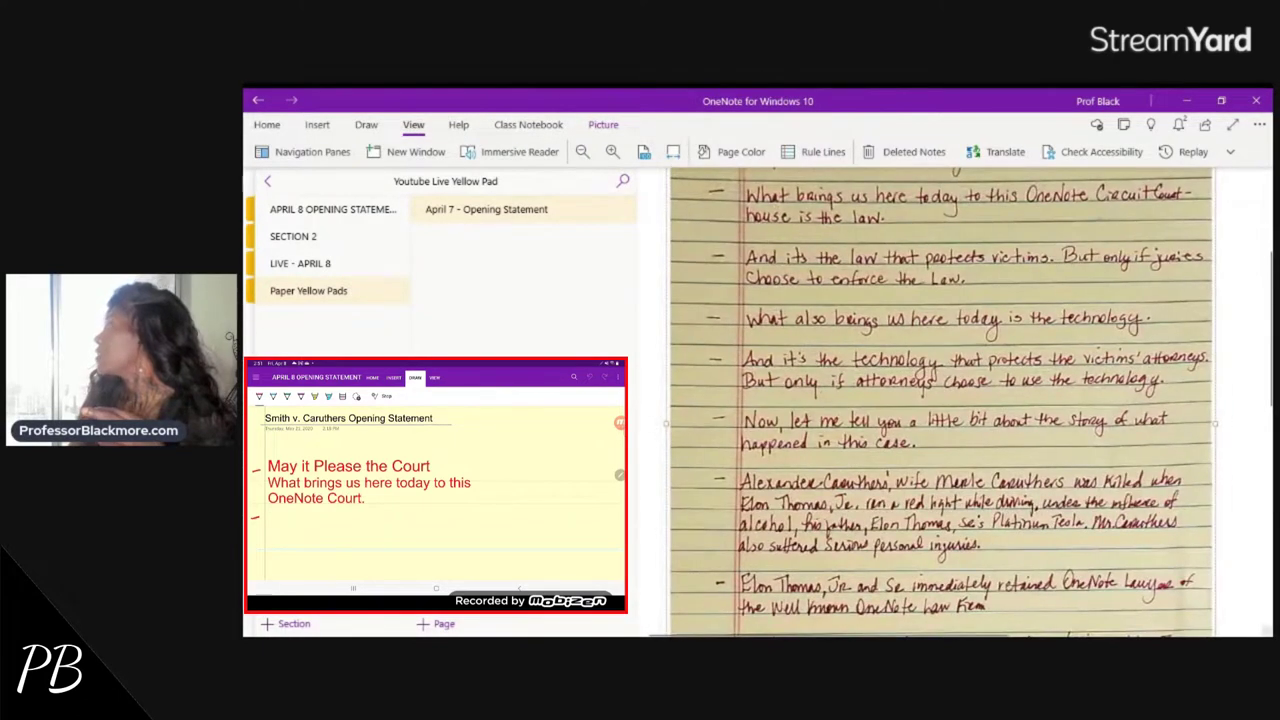
scroll(940, 400, "up", 3)
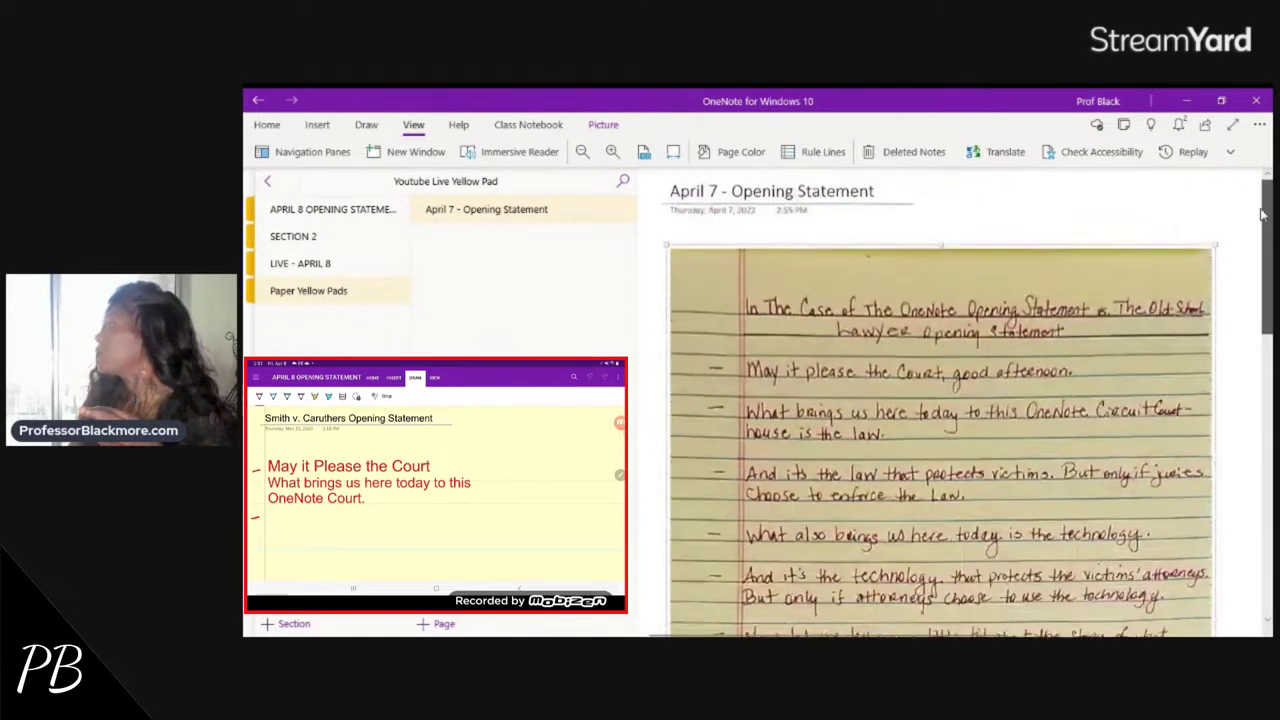
Copy the text from the yellow pad picture onto a new page in Paper Yellow Pads and widen its text container.
right_click(884, 314)
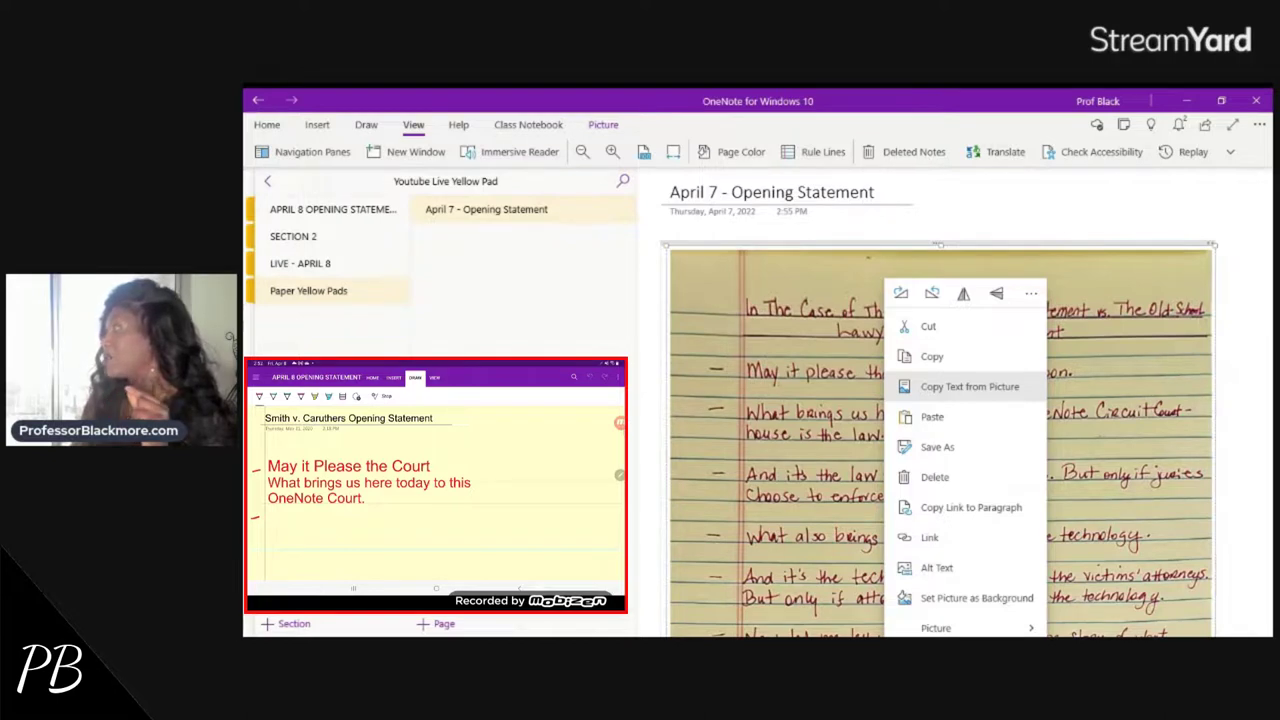
left_click(959, 387)
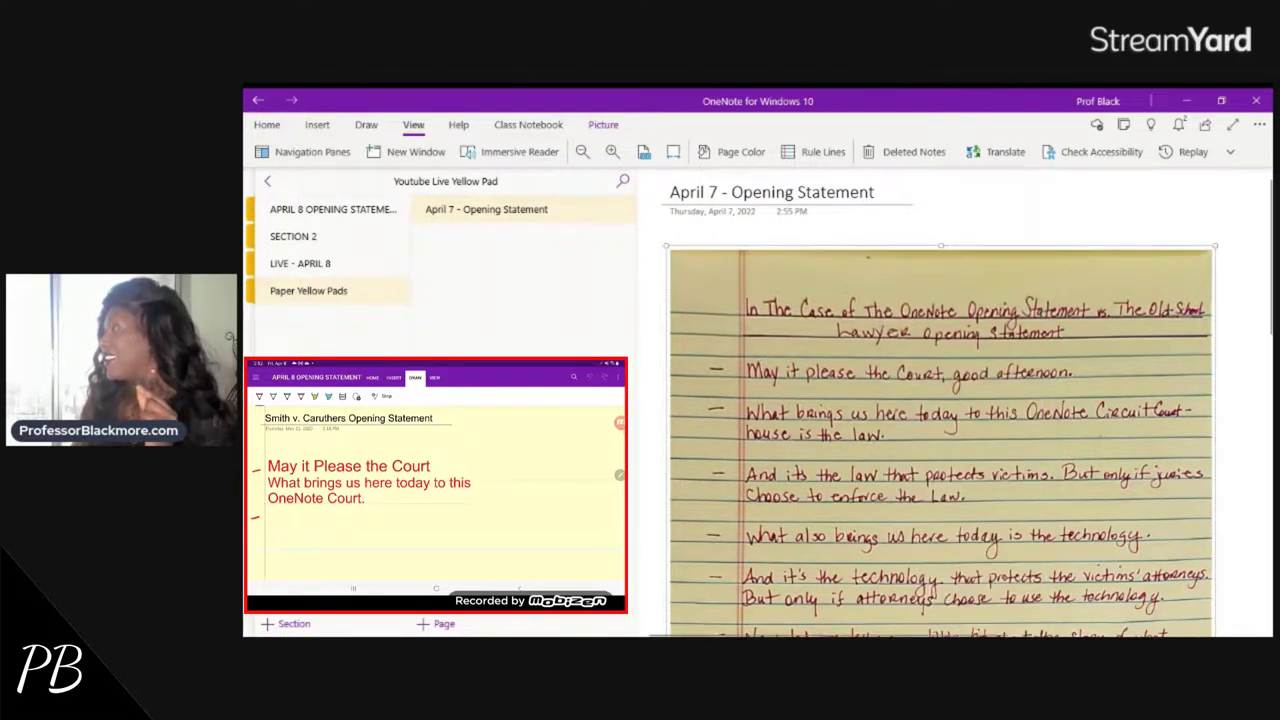
left_click(444, 624)
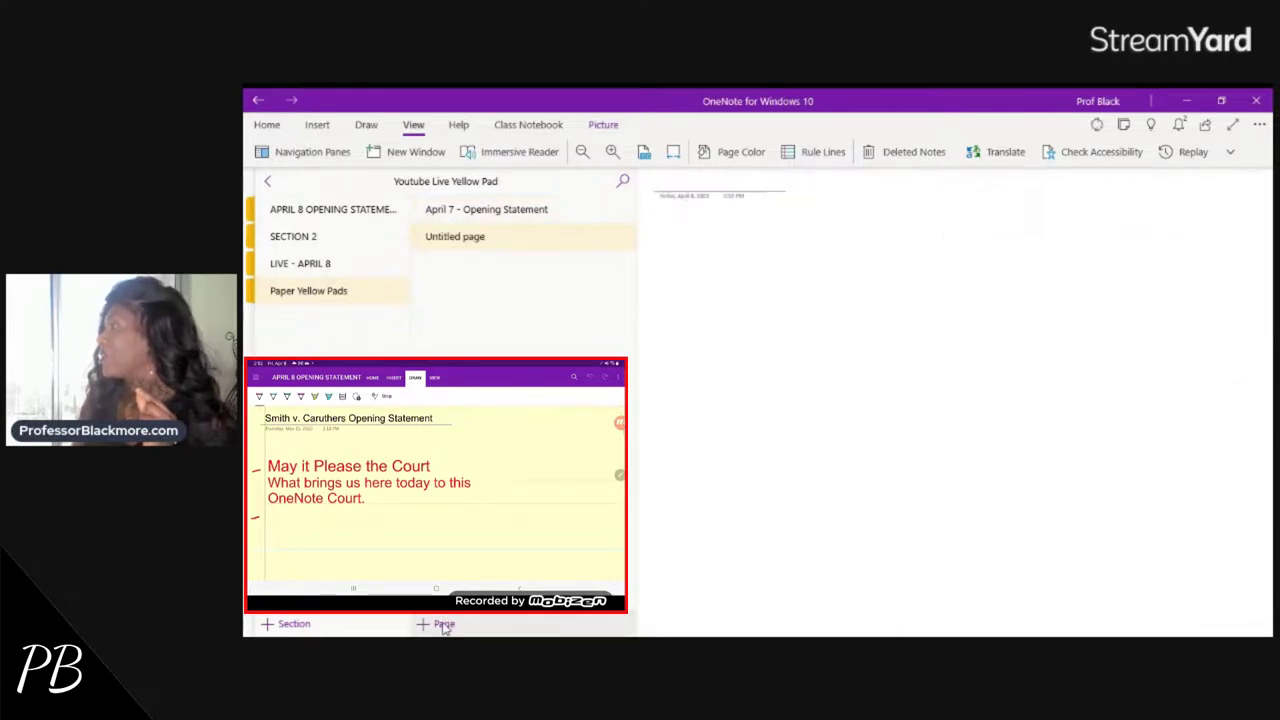
right_click(659, 232)
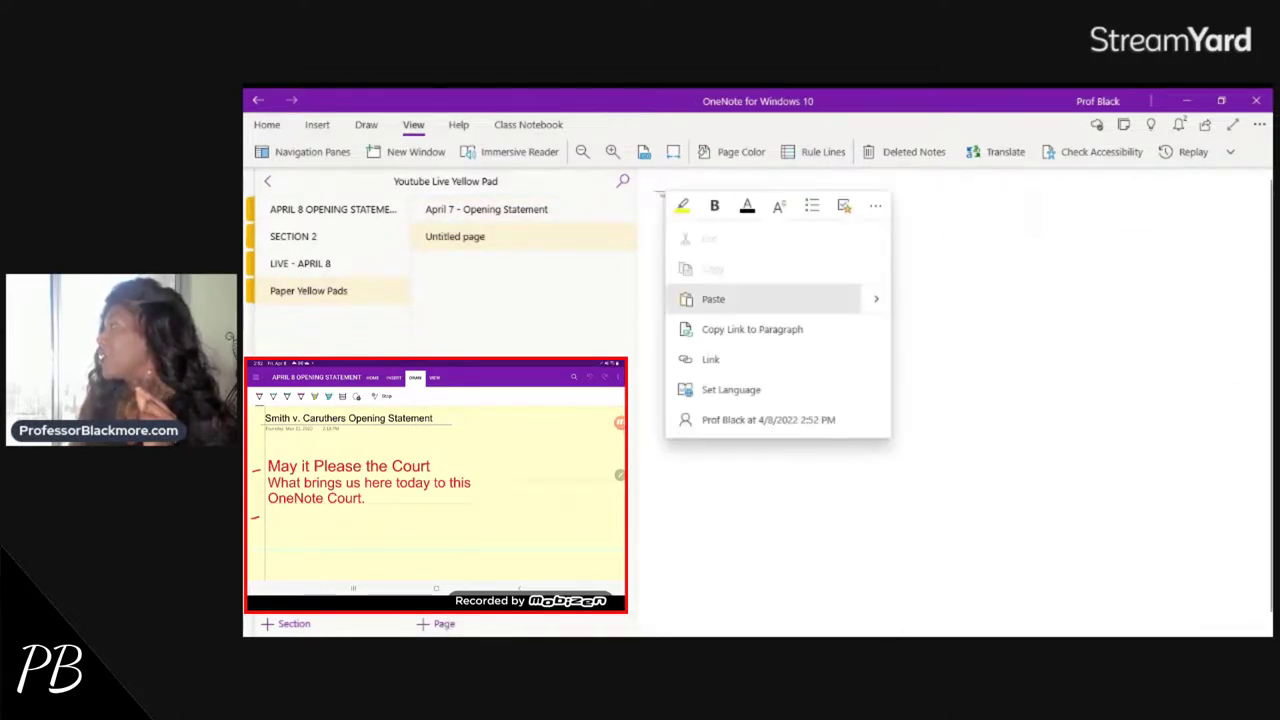
left_click(714, 299)
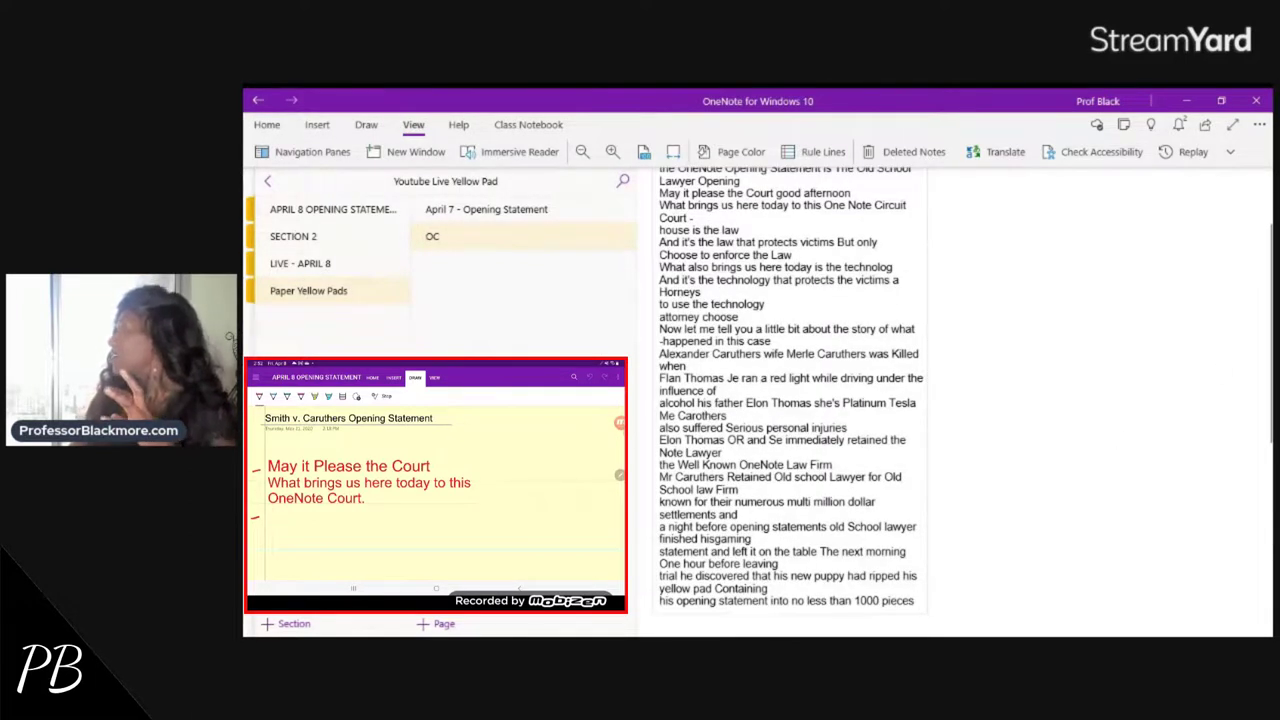
scroll(824, 347, "up", 2)
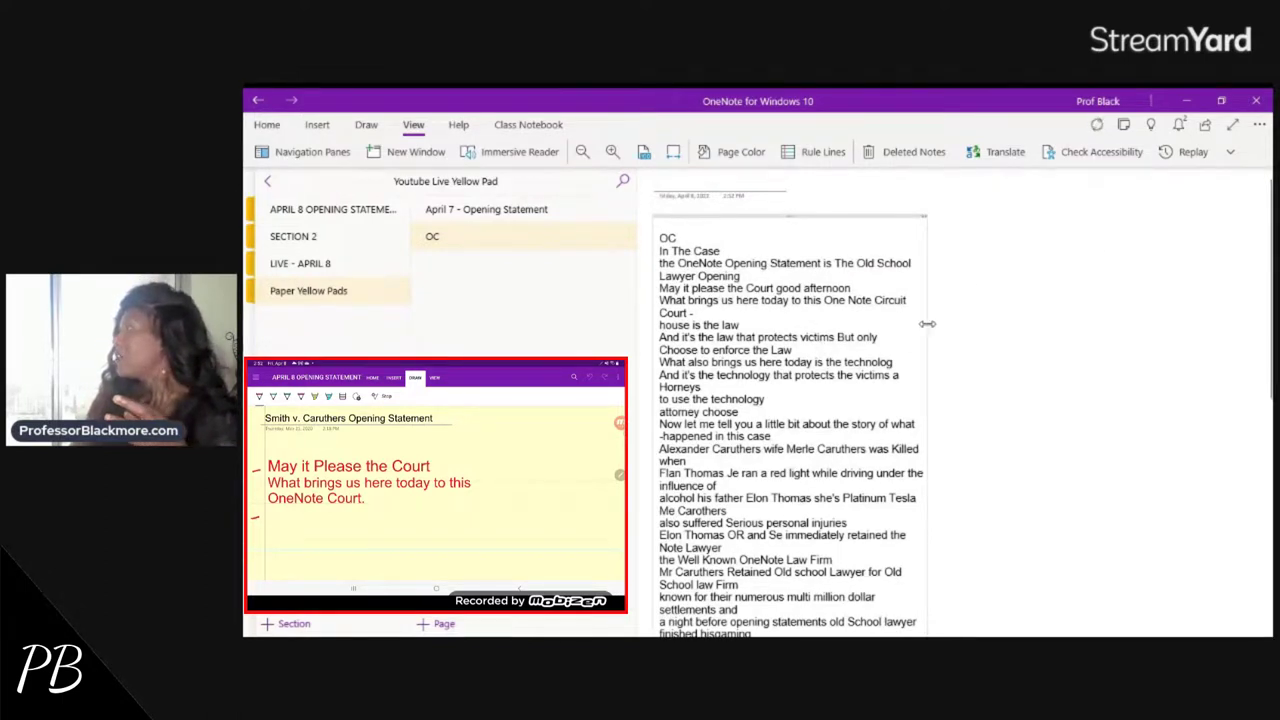
left_click_drag(927, 324, 1080, 330)
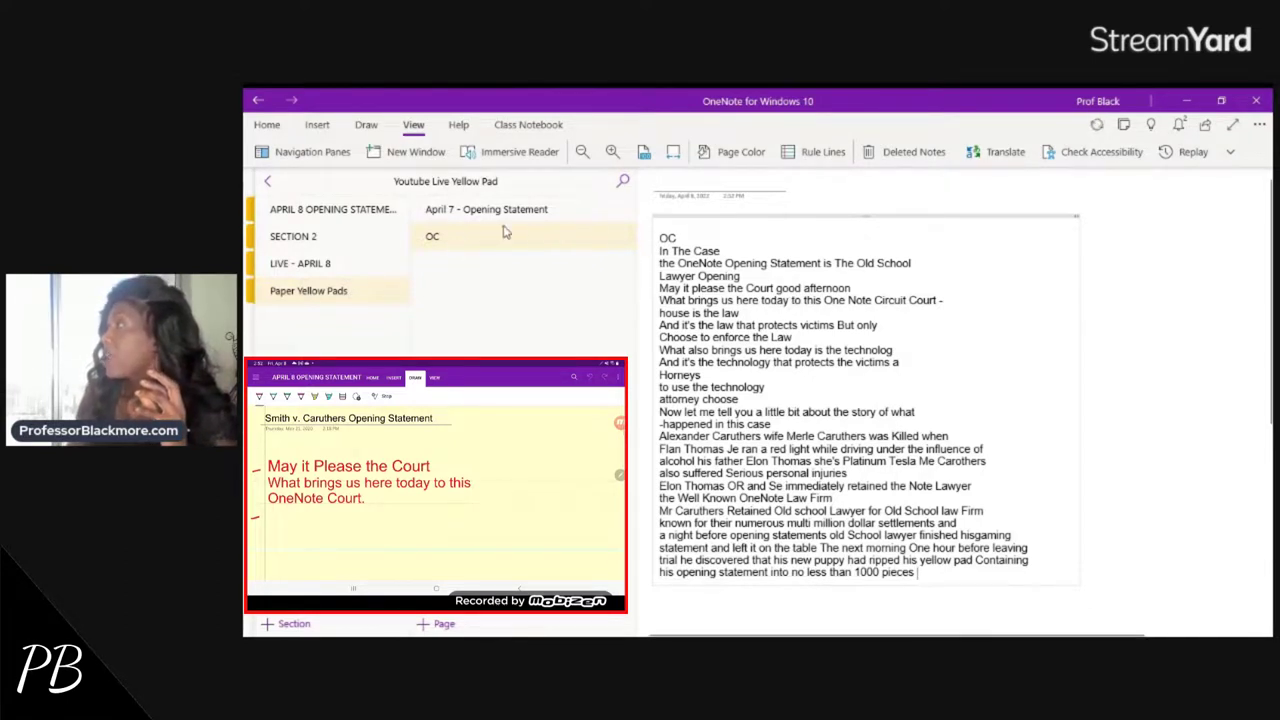
left_click(358, 214)
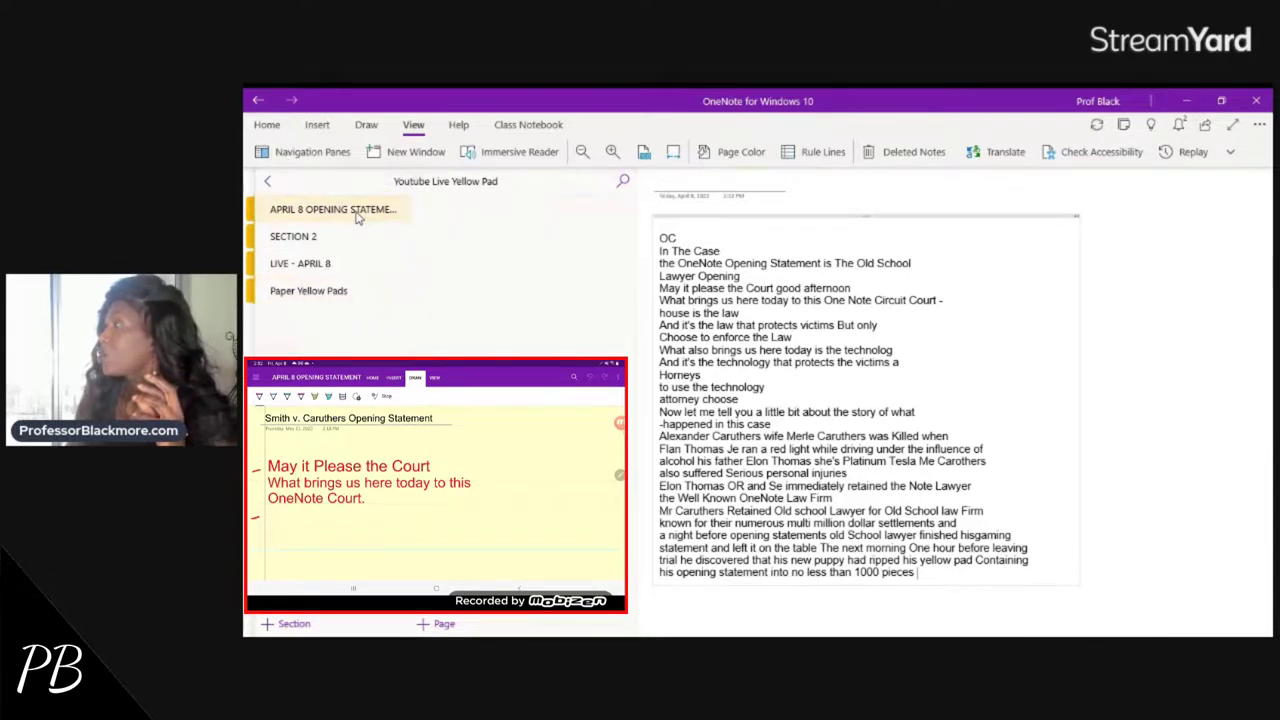
left_click(624, 184)
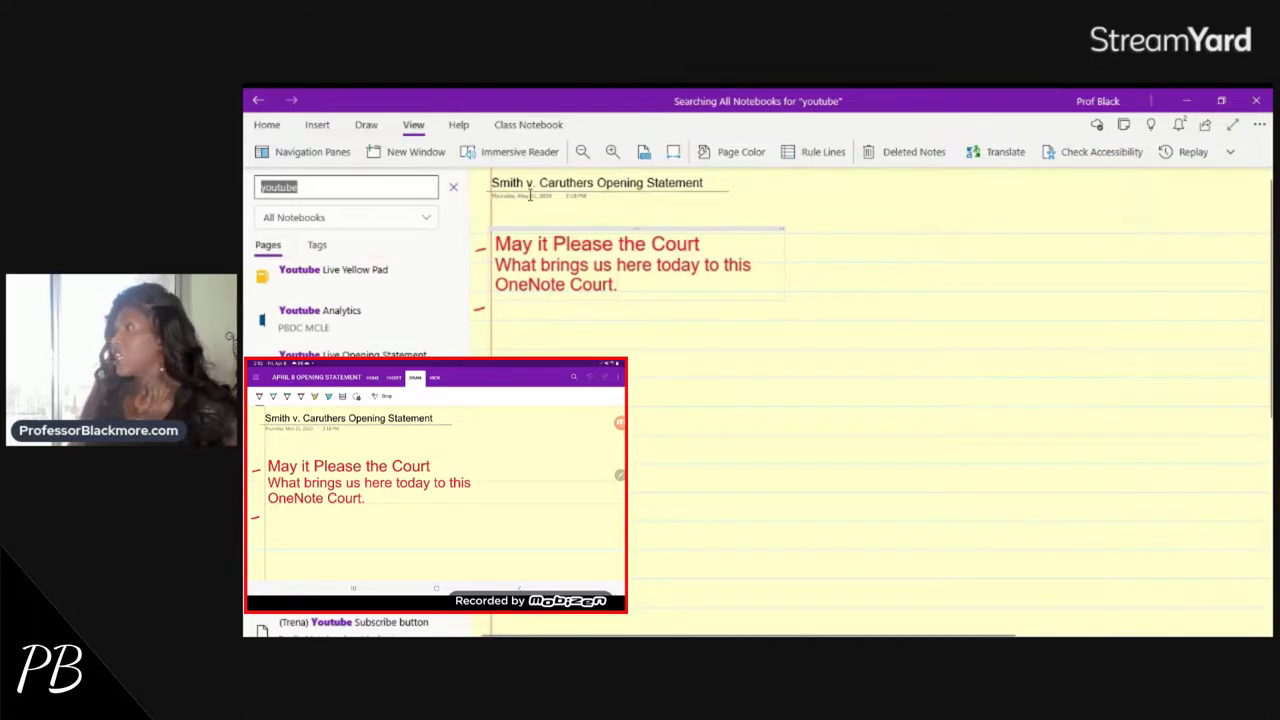
left_click(455, 189)
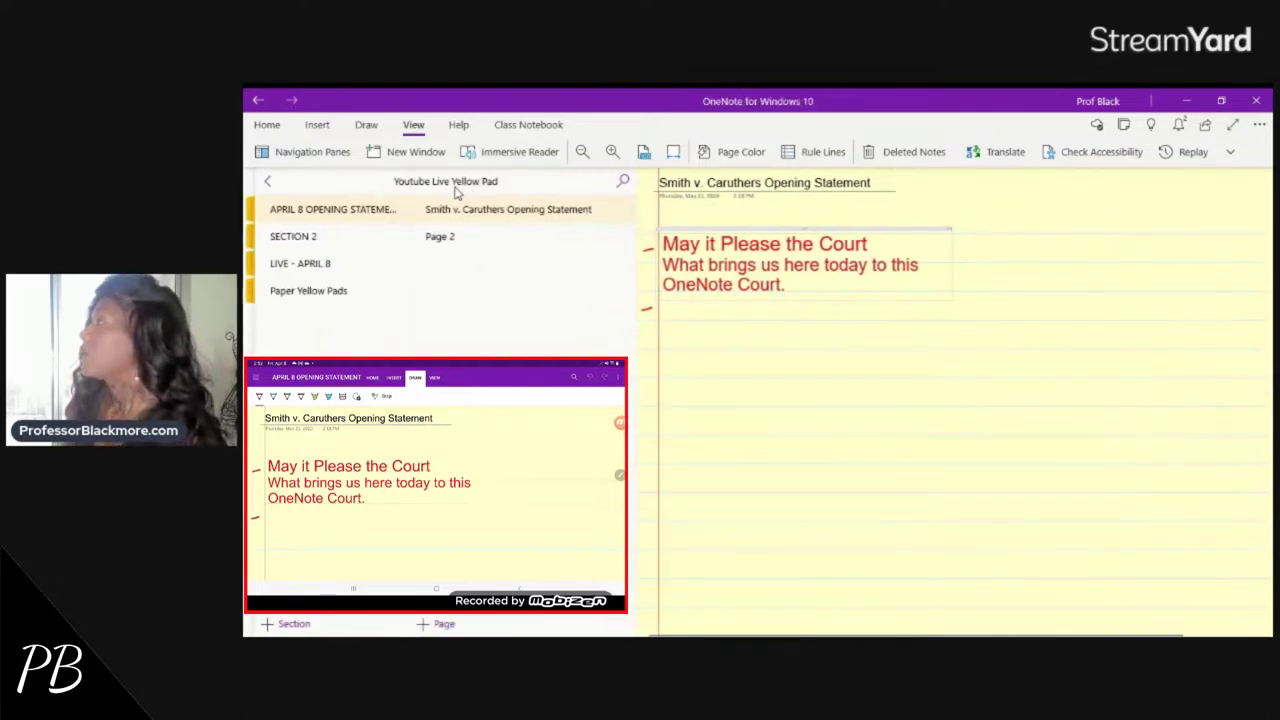
Switch to the yellow pad template notebook and search all notebooks for "opening statement".
left_click(264, 186)
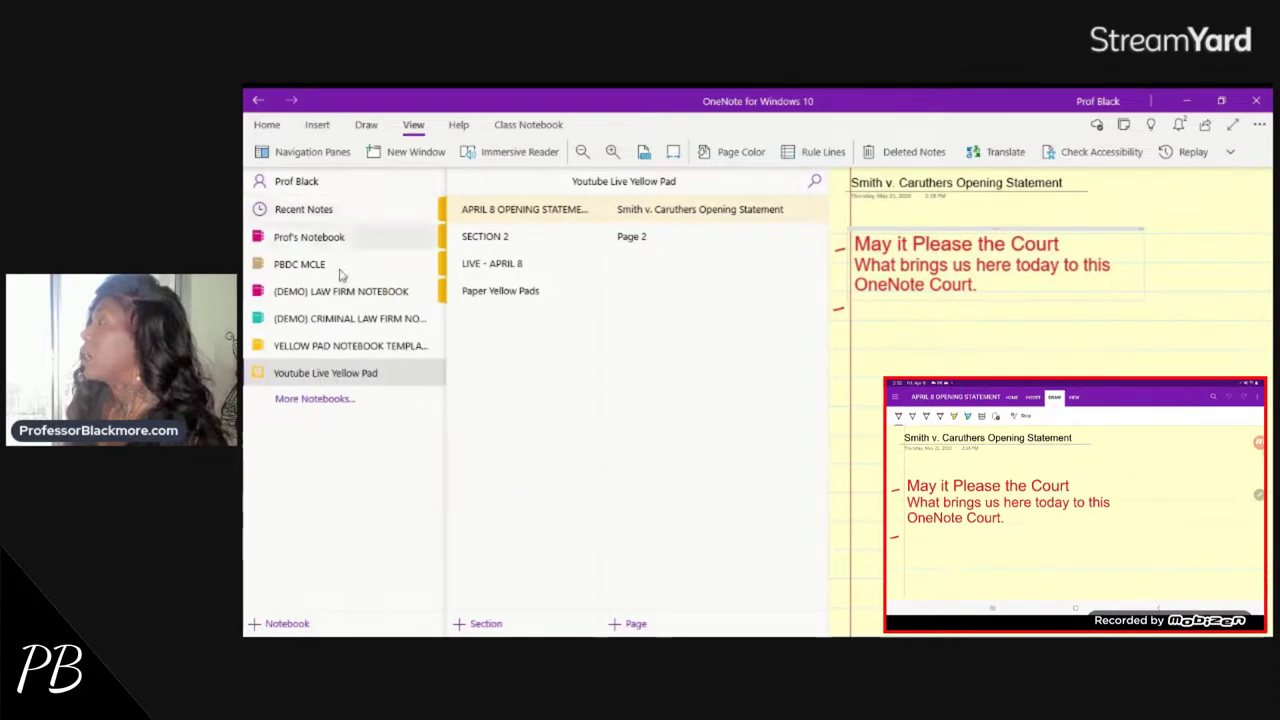
left_click(360, 347)
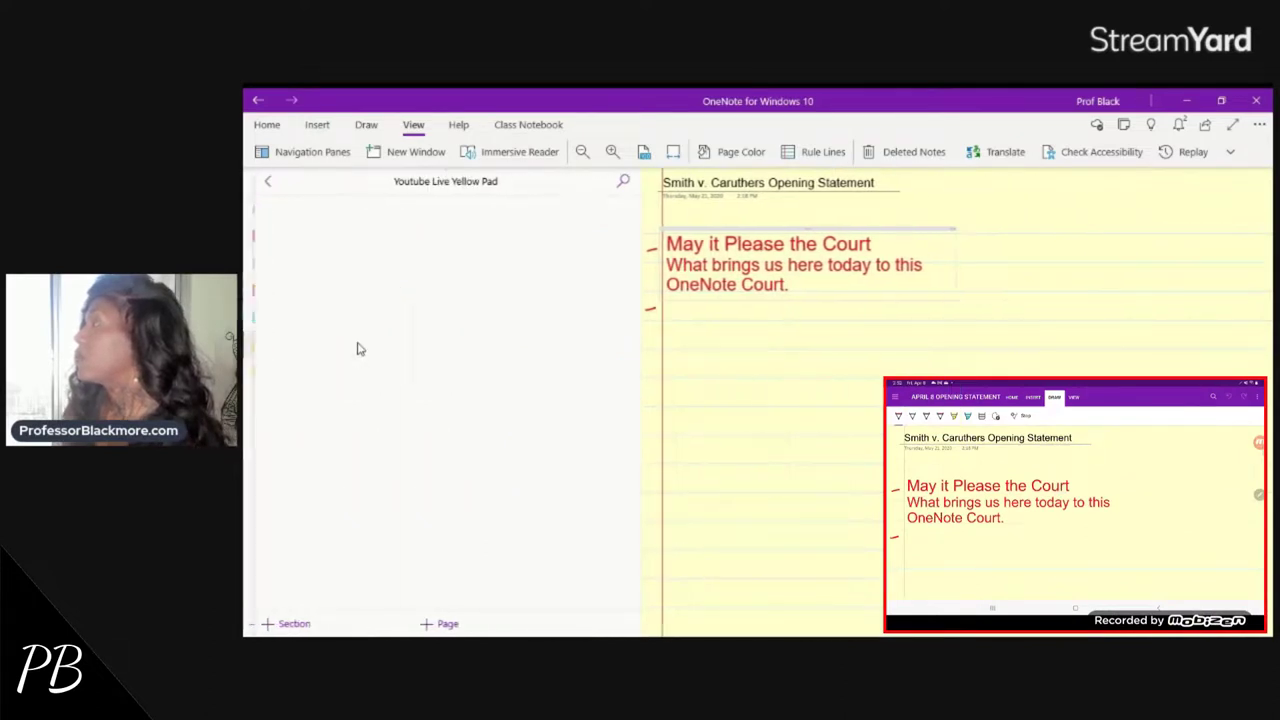
left_click(621, 177)
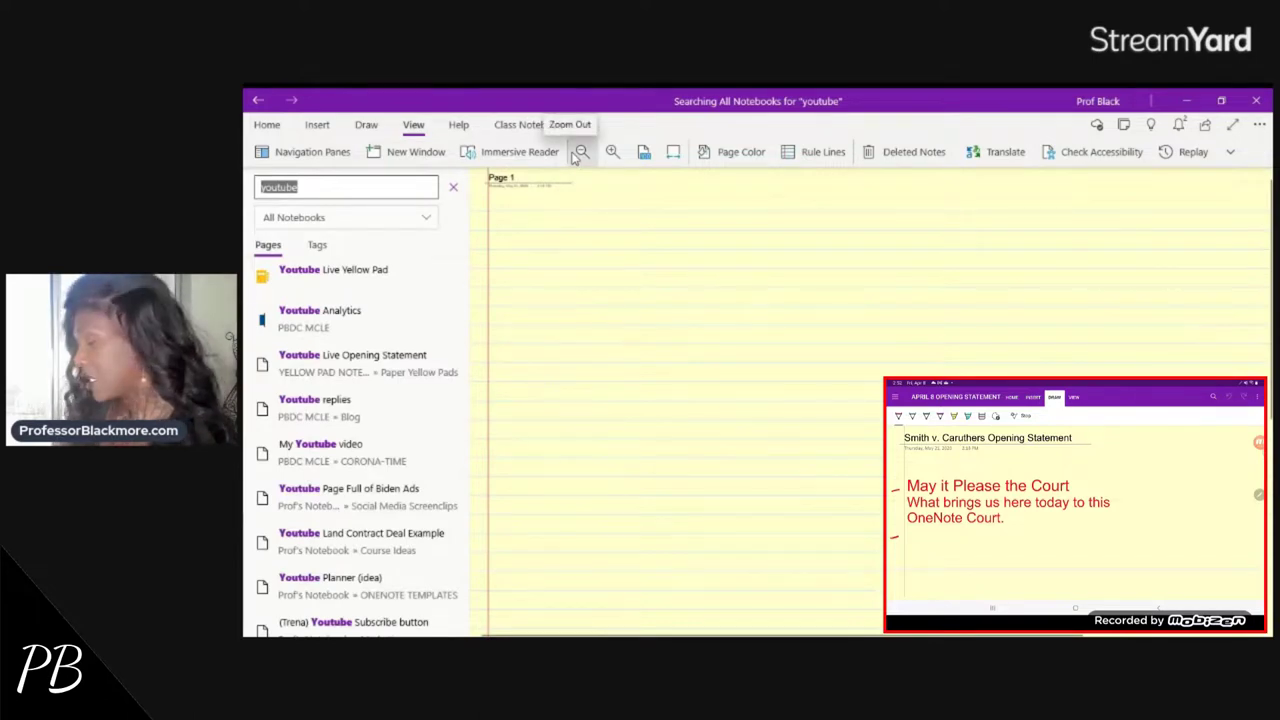
key("BackSpace")
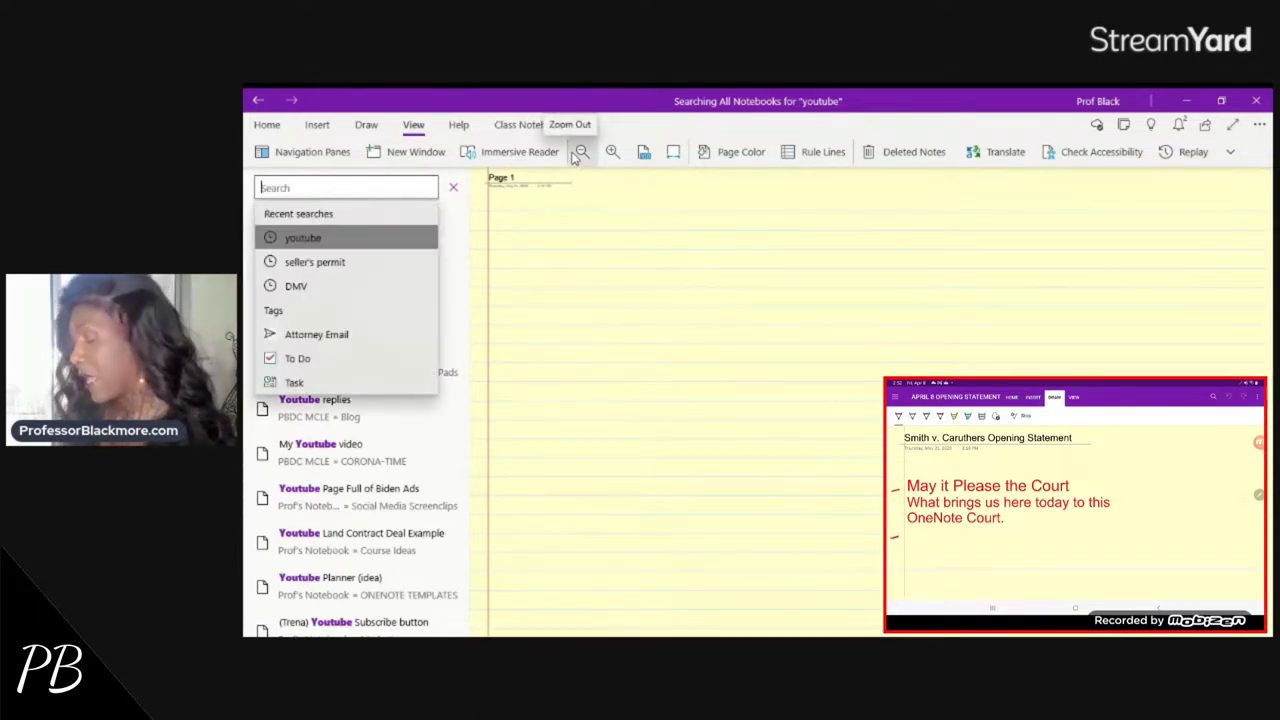
type("c")
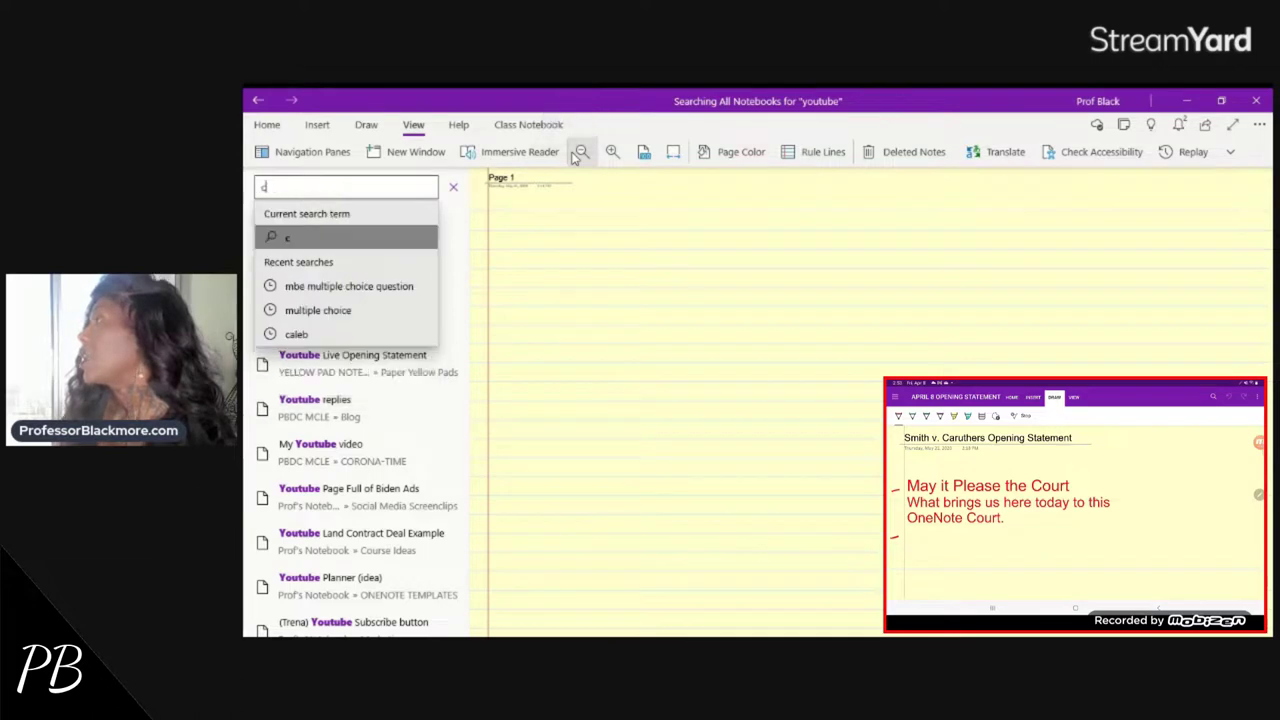
key("BackSpace")
type("open")
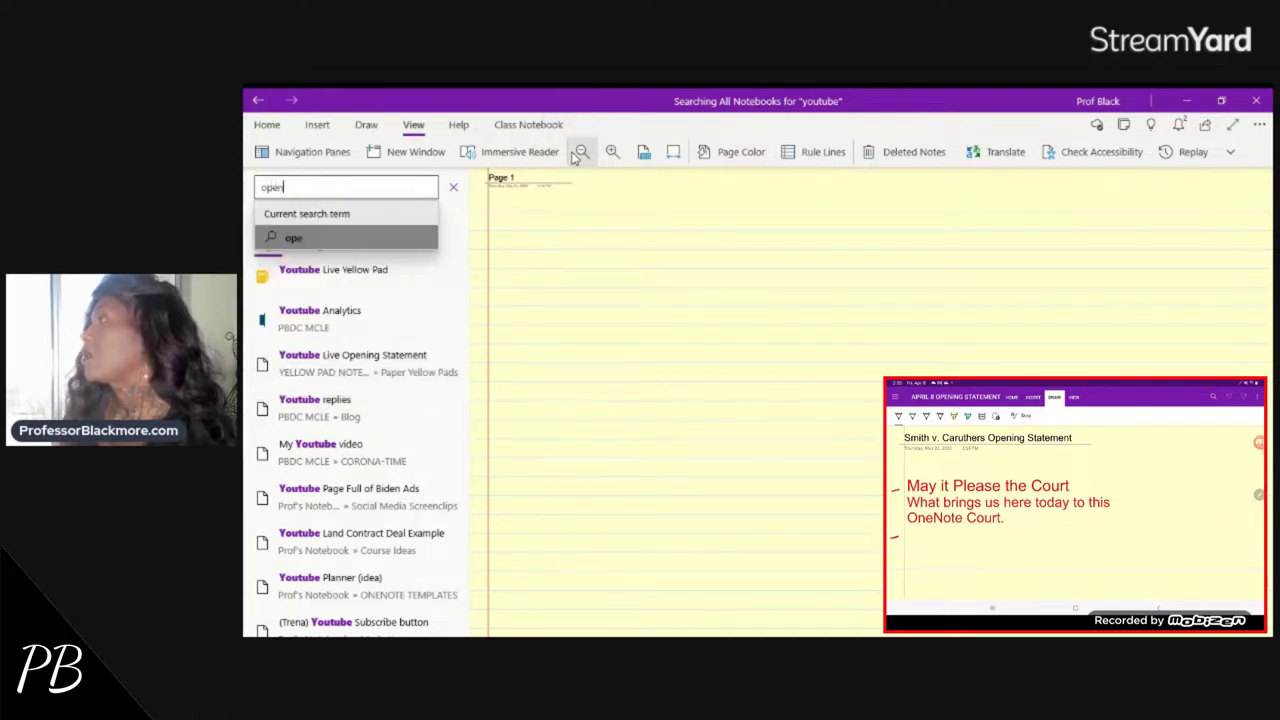
type("ing statement")
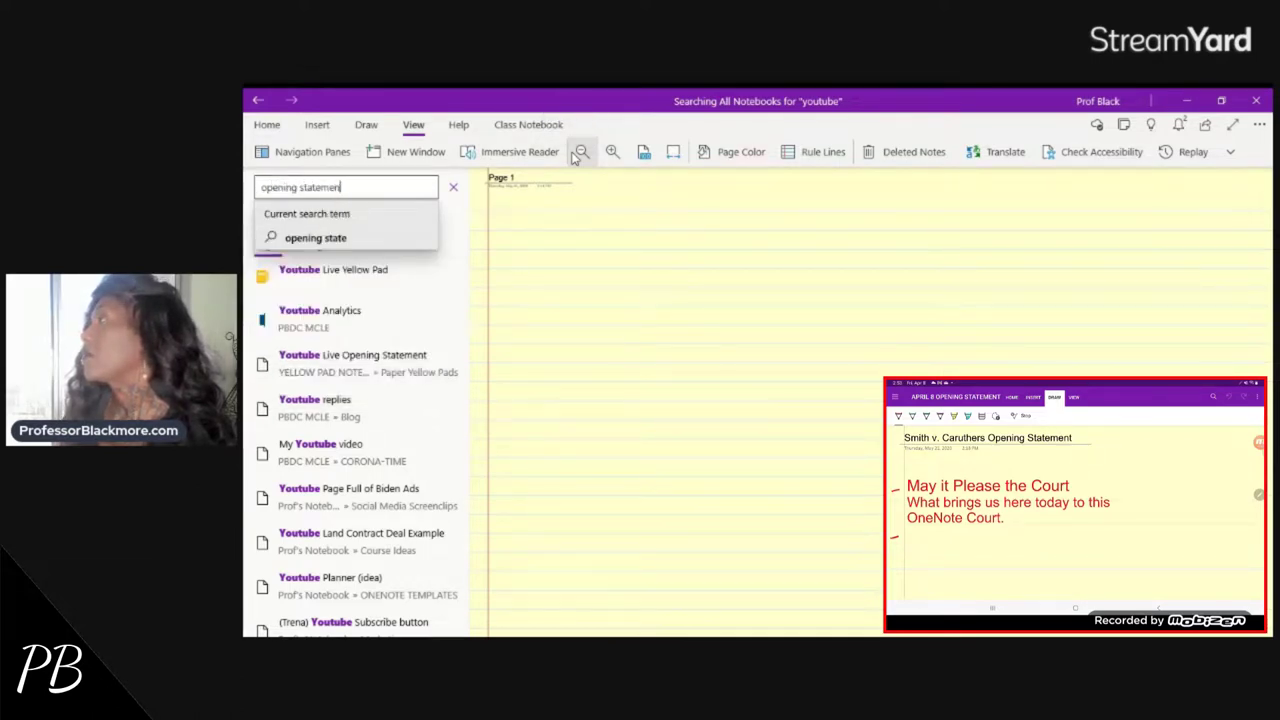
key("Return")
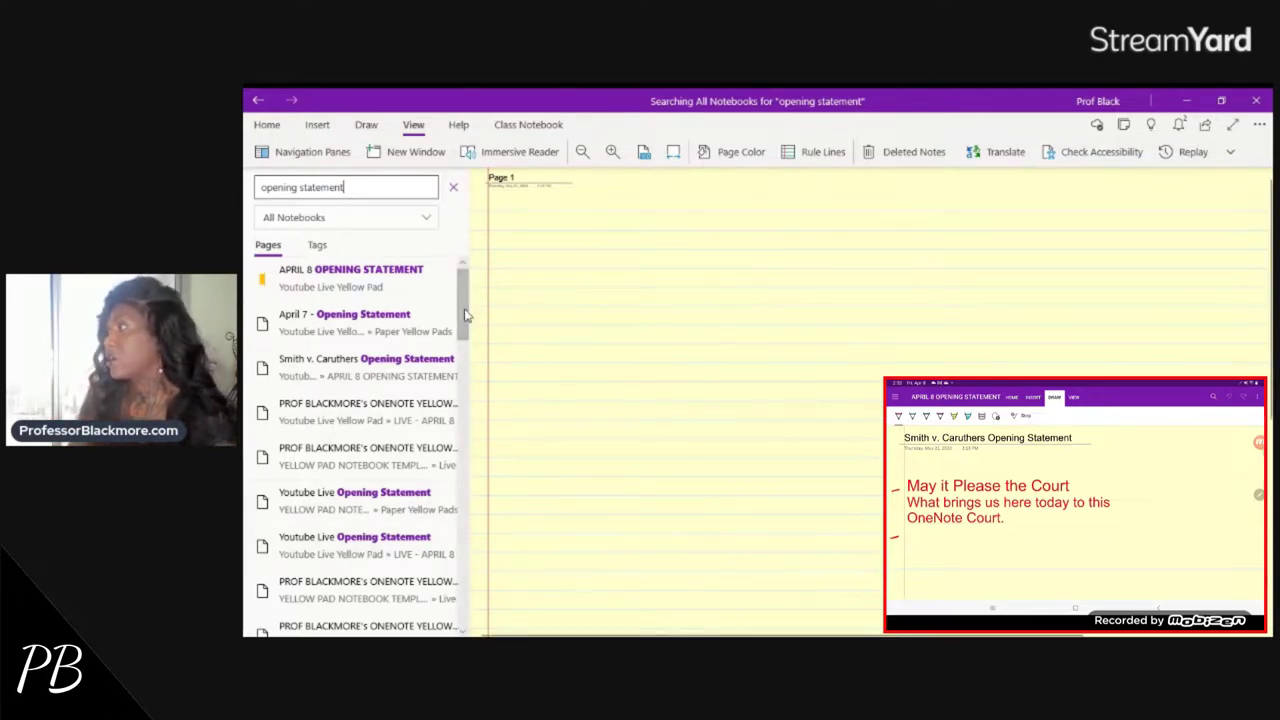
Look through the search results and open the APRIL 8 OPENING STATEMENT section of the Youtube Live Yellow Pad notebook.
left_click_drag(465, 322, 452, 488)
scroll(415, 288, "up", 10)
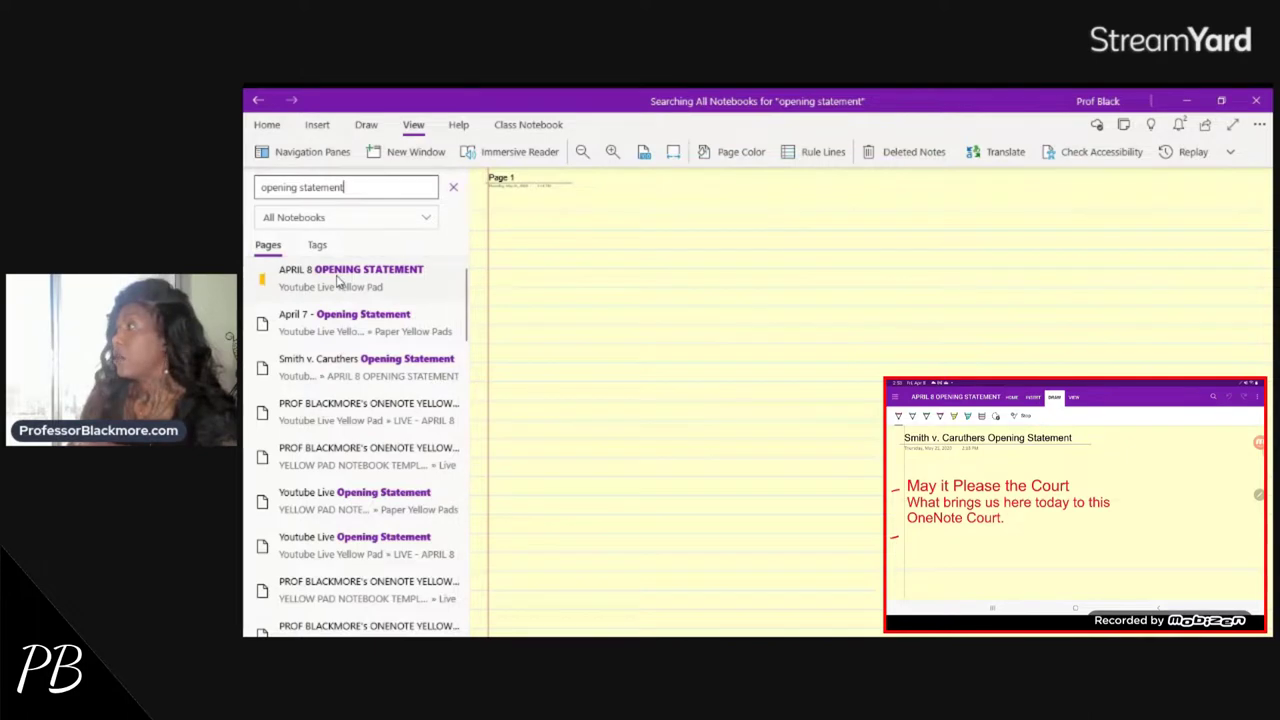
left_click(338, 280)
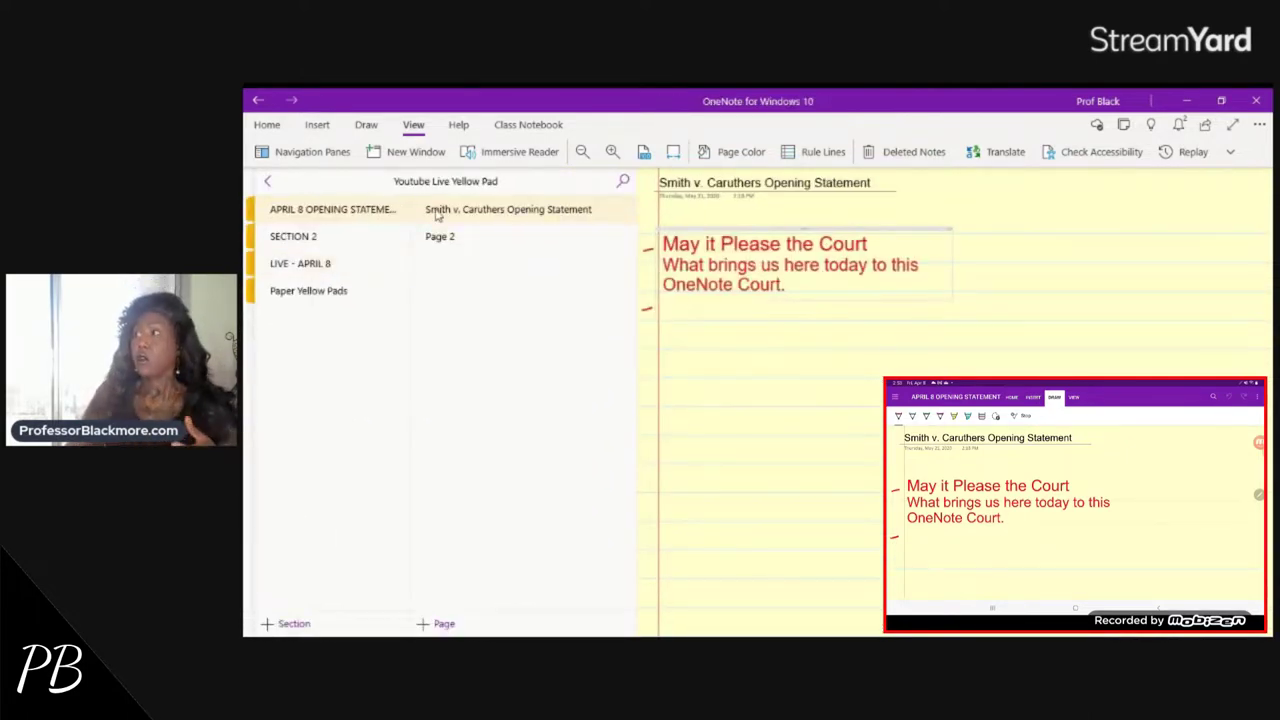
From the (DEMO) CRIMINAL LAW FIRM NOTEBOOK, search all notebooks for the second case party's surname and open the matching page in APRIL 8 OPENING STATEMENT.
left_click(267, 181)
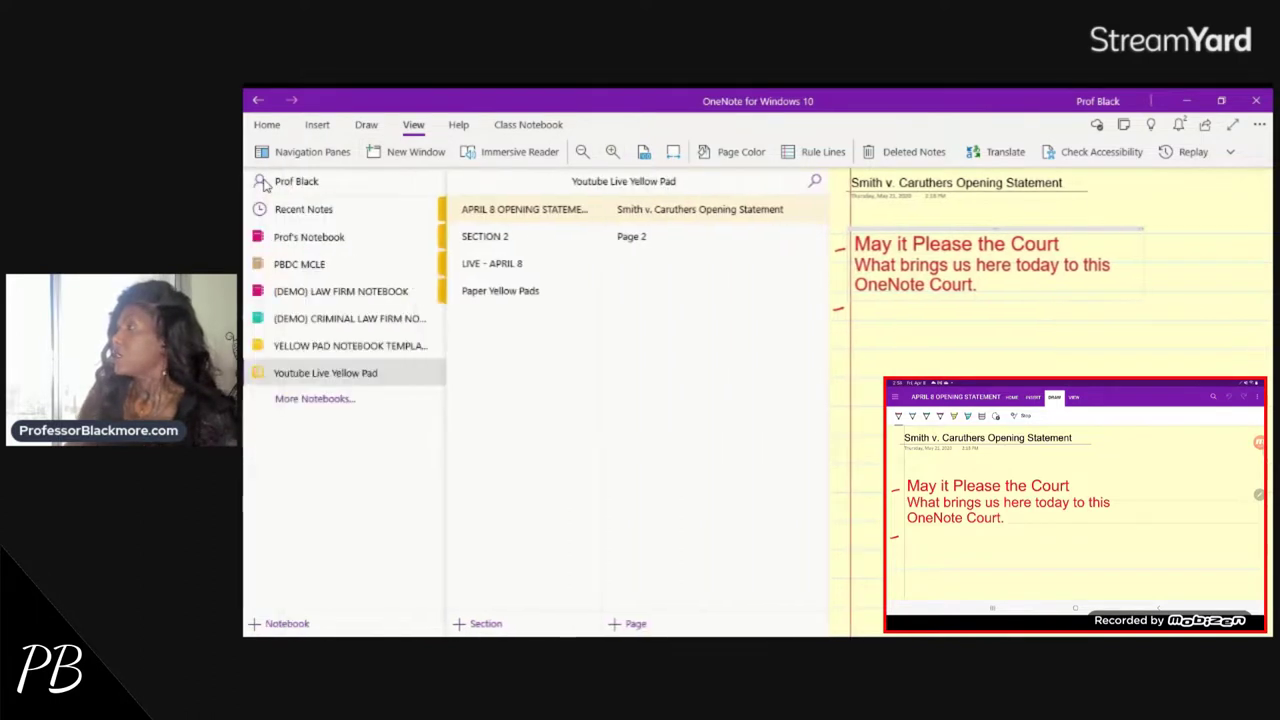
left_click(344, 319)
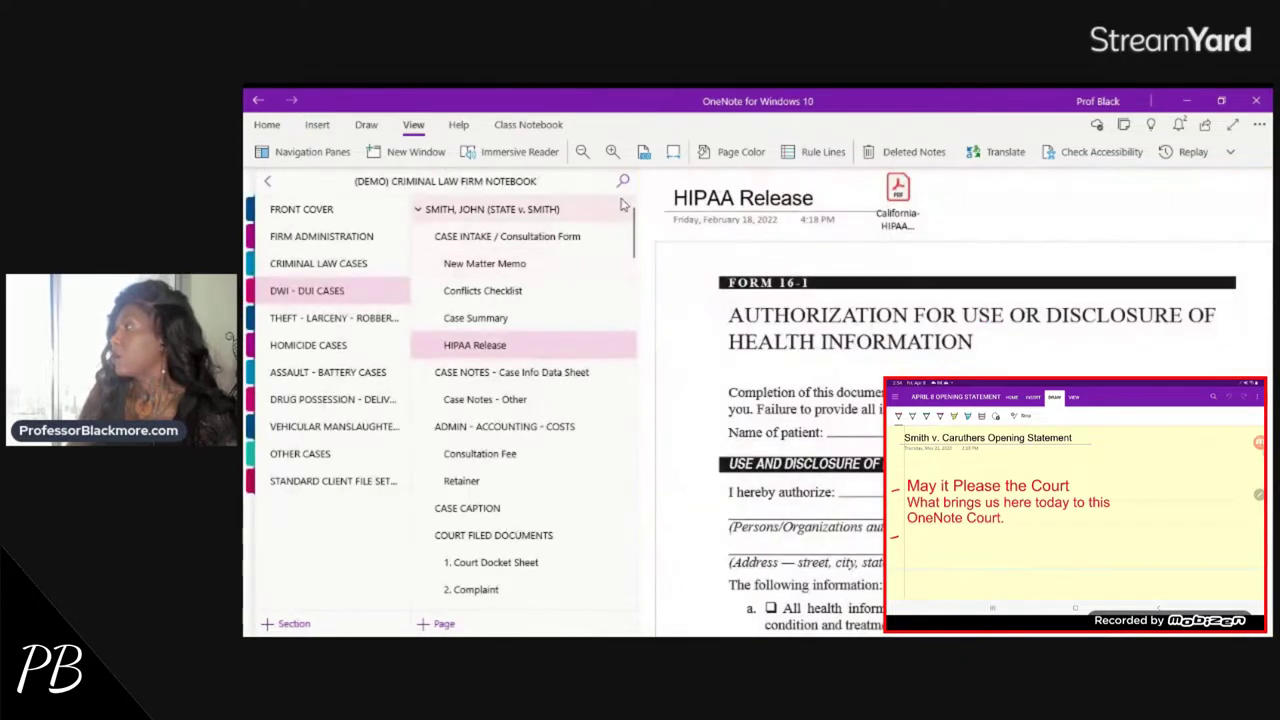
left_click(627, 179)
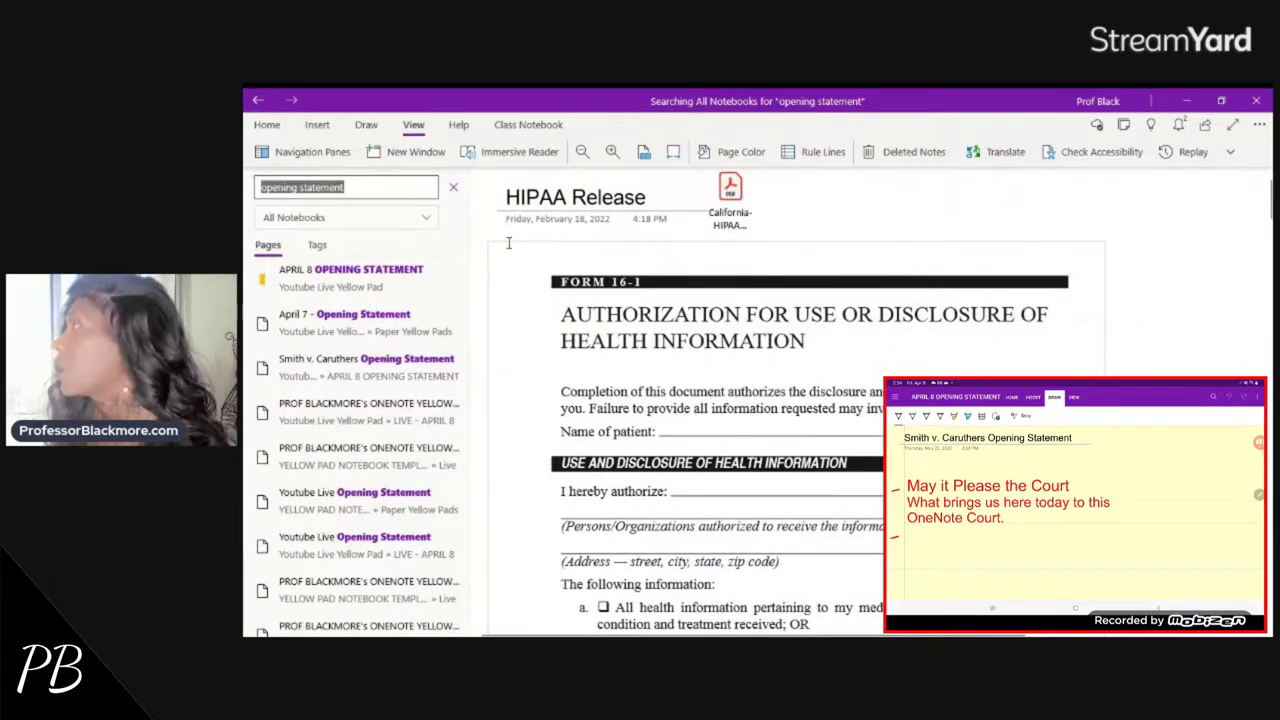
type("caruthers")
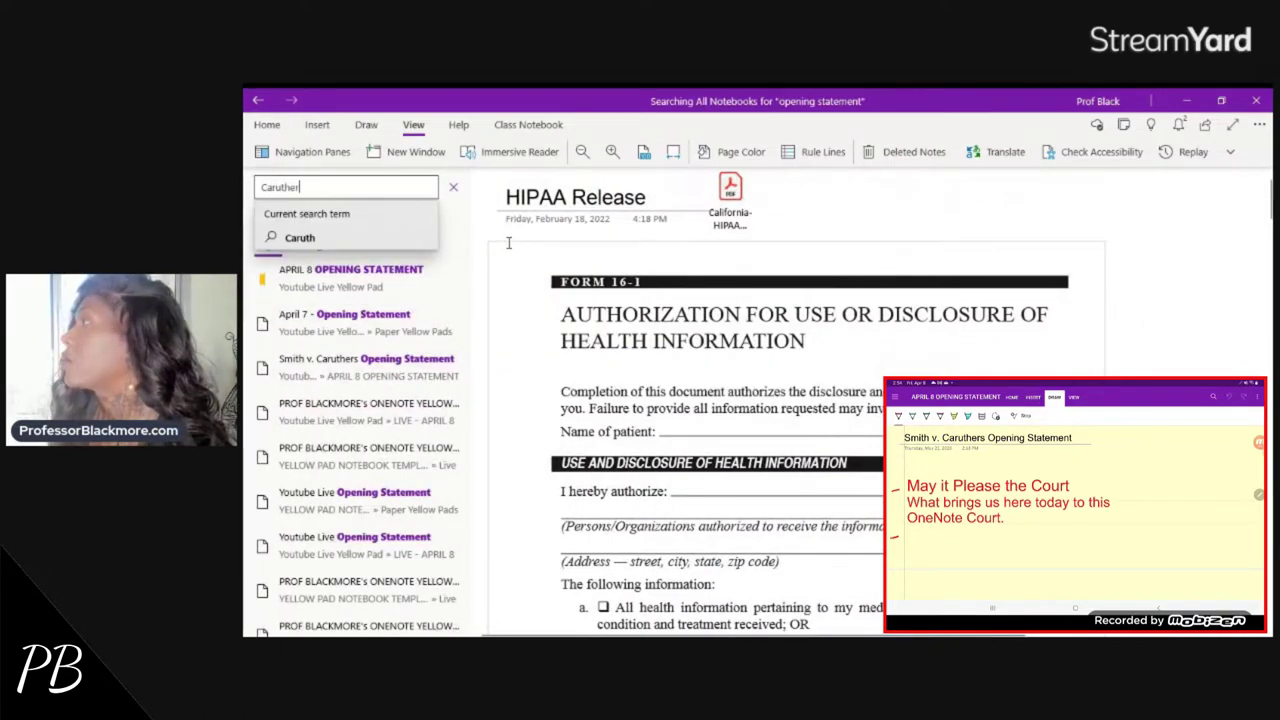
key("Return")
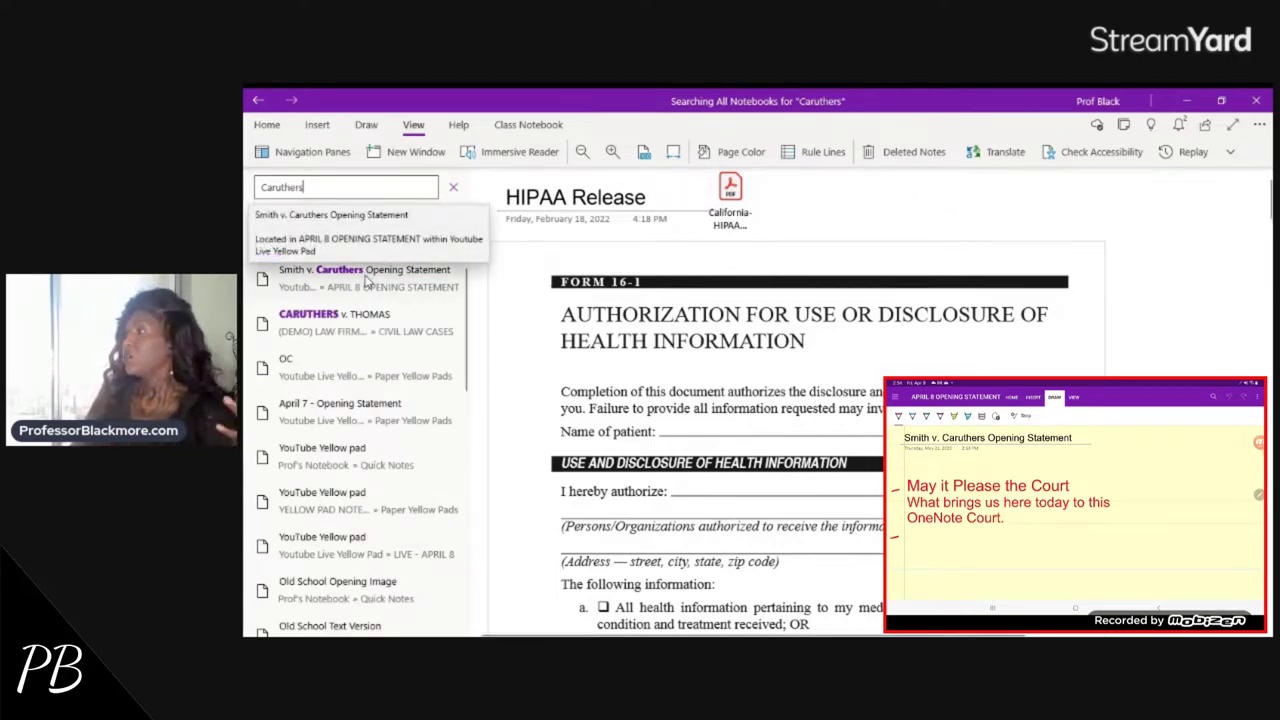
left_click(366, 280)
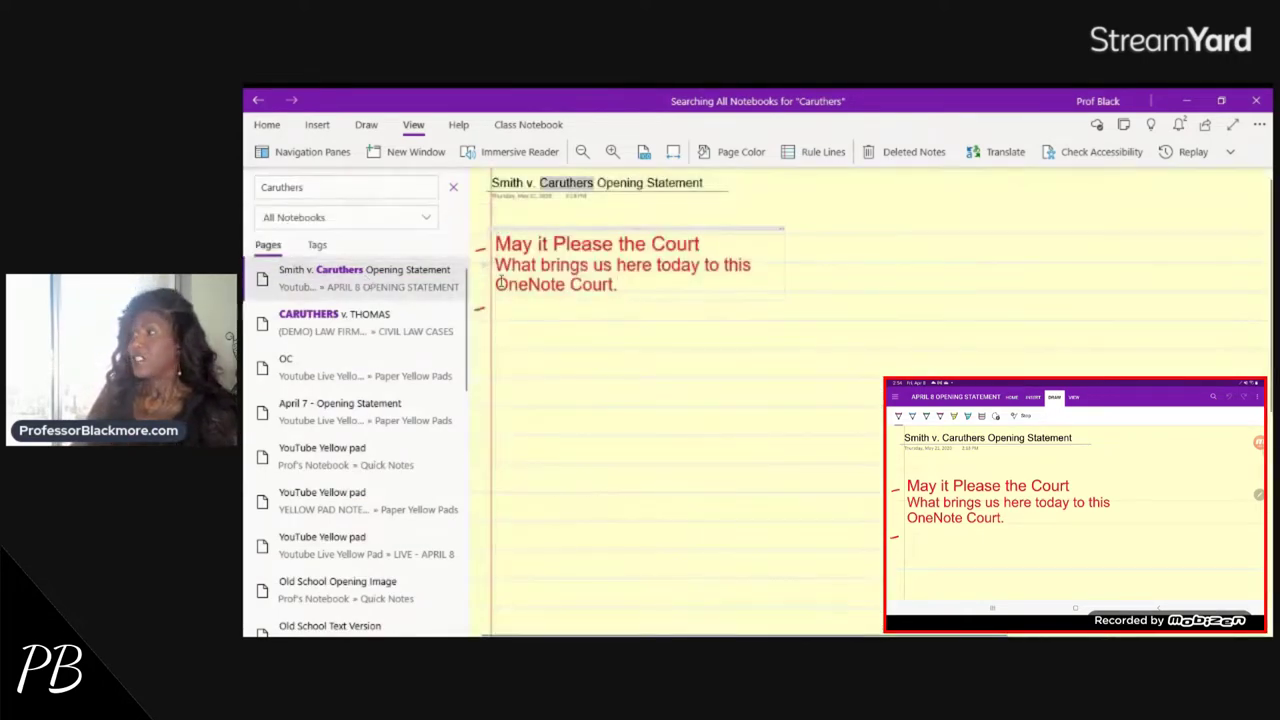